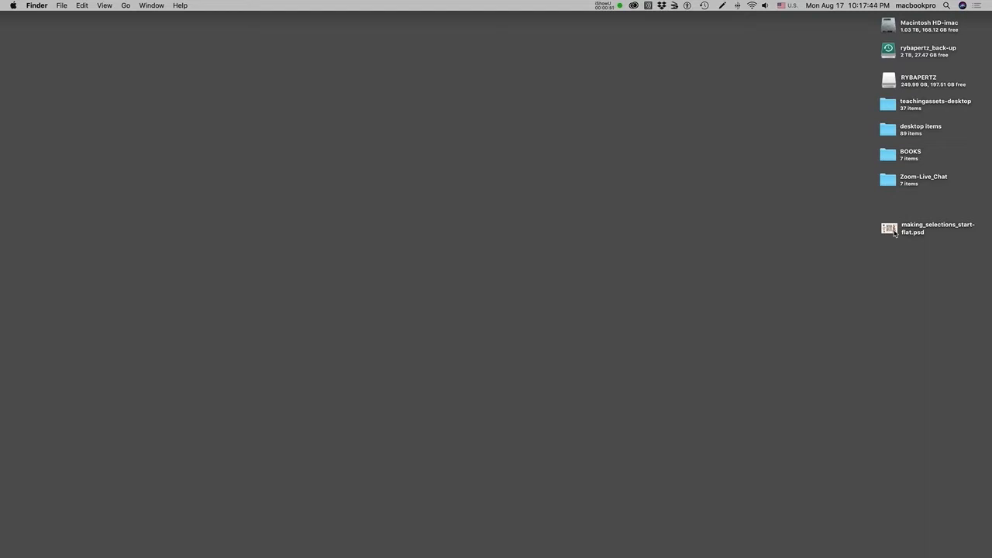
Step: Open making_selections_start-flat.psd from the desktop in Photoshop and delete the Photoshop settings file at launch
alt+shift+super+click(893, 231)
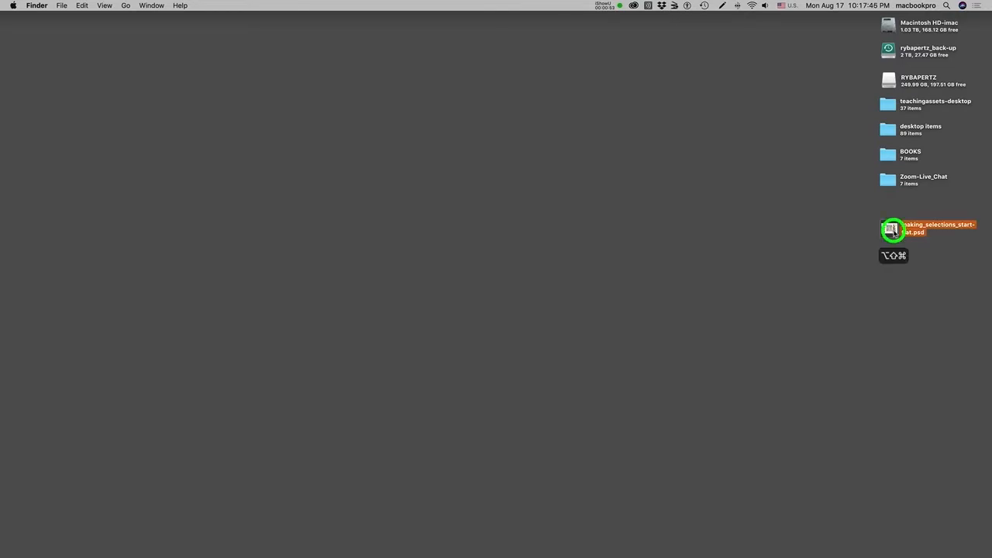
alt+shift+super+double_click(892, 231)
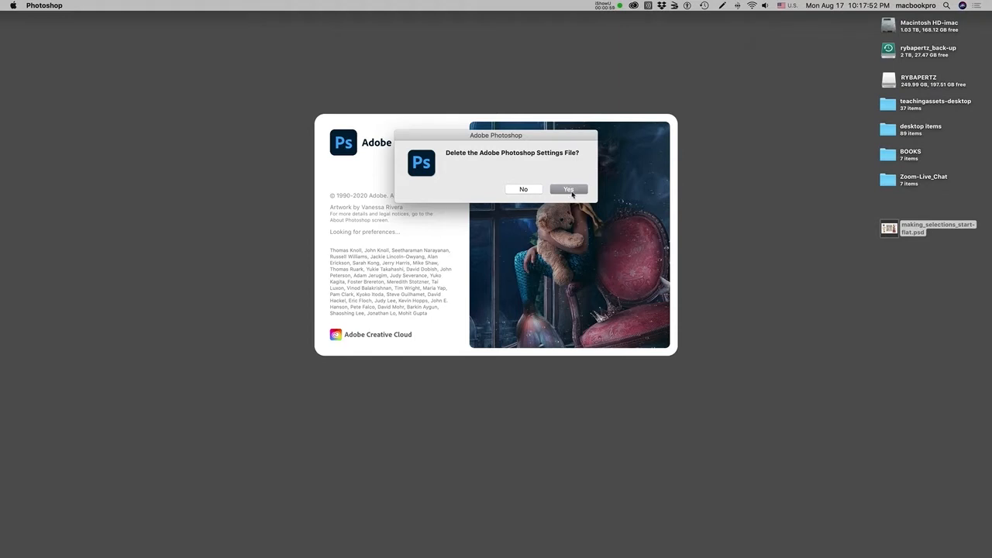
click(571, 191)
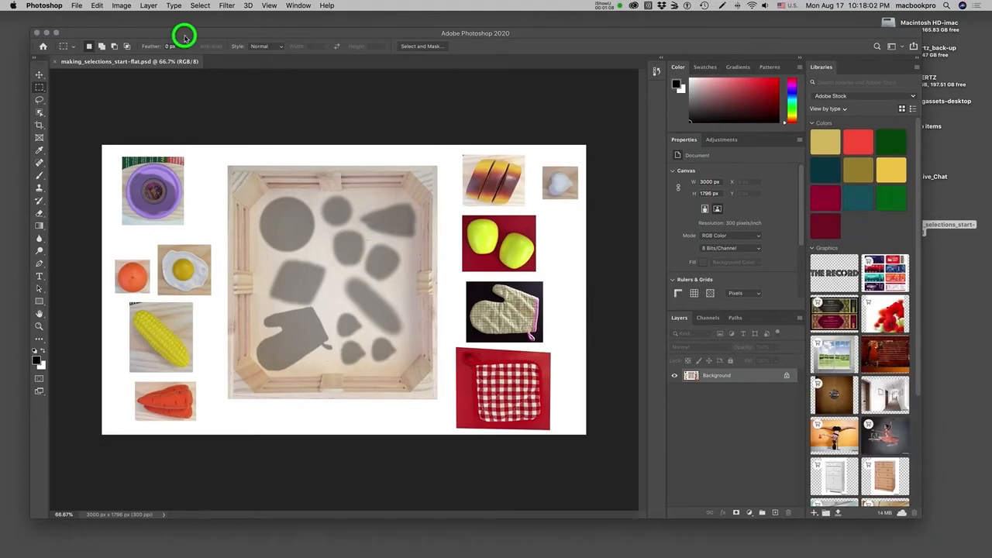
Step: Enlarge the application window to fill the screen and switch to the saved custom teaching workspace
drag(184, 36, 155, 13)
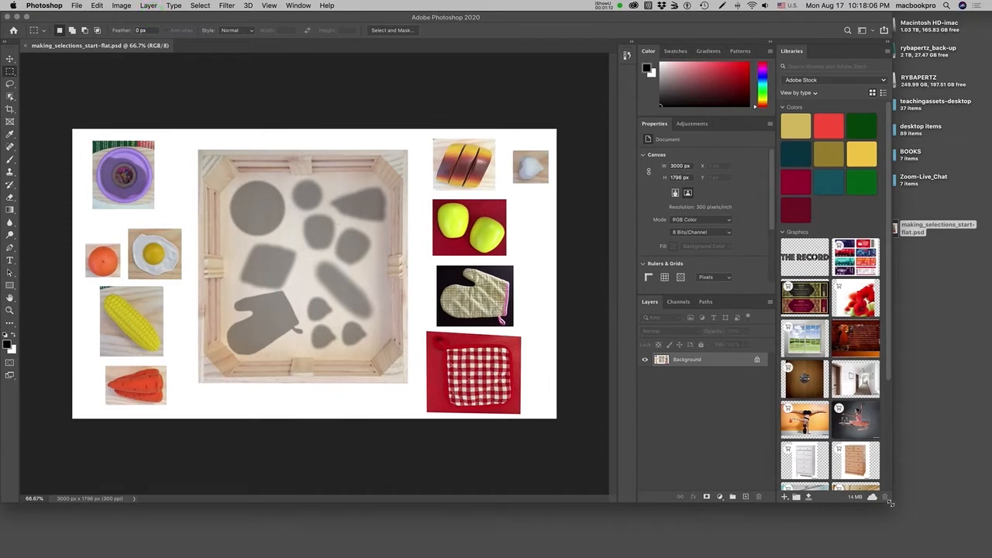
drag(890, 503, 925, 527)
click(971, 31)
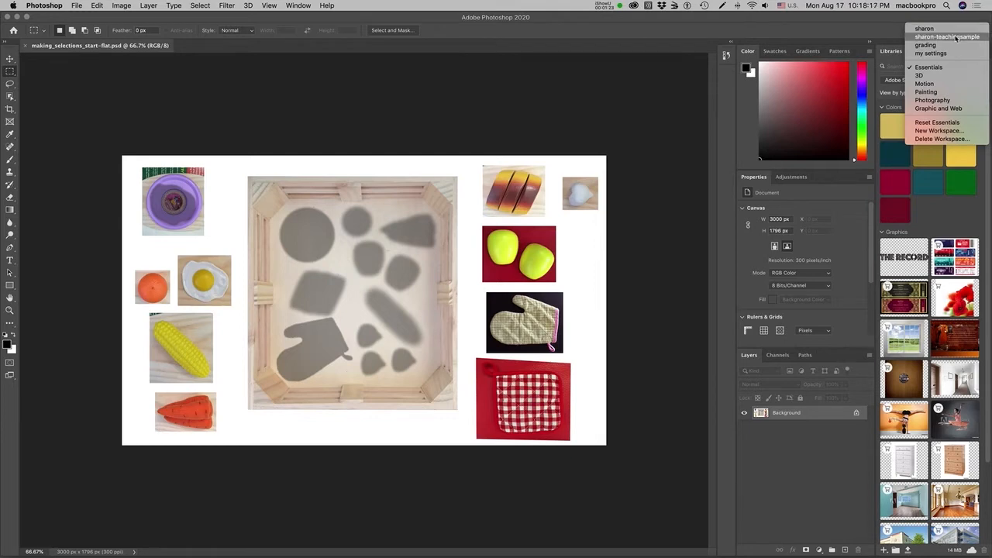
click(951, 37)
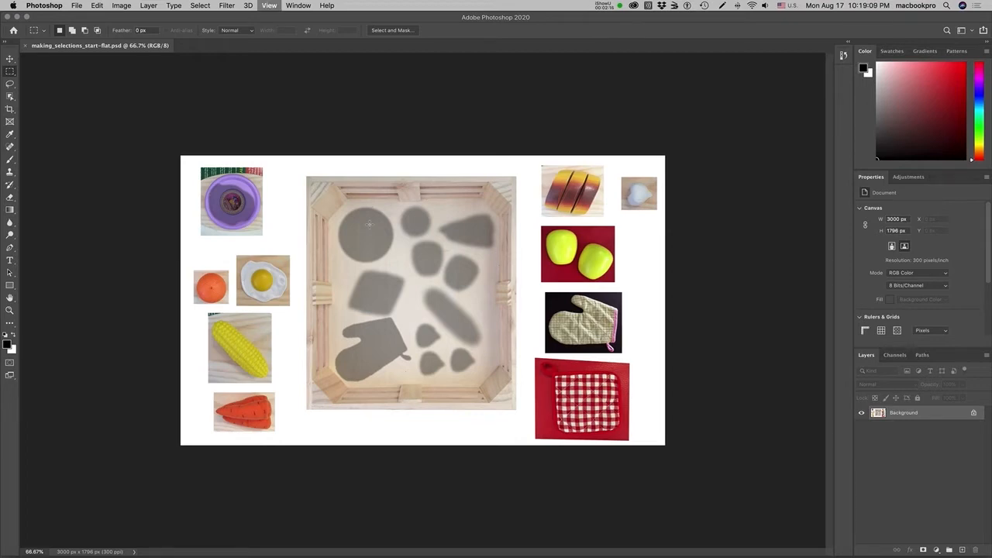
Step: Turn off Scrubby Zoom for the Zoom tool
scroll(368, 224, up, 3)
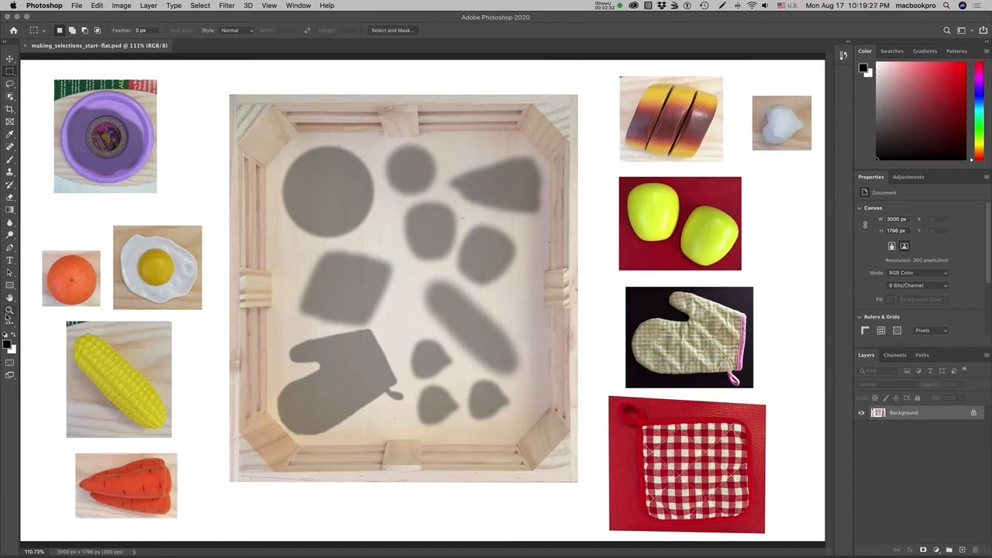
click(9, 311)
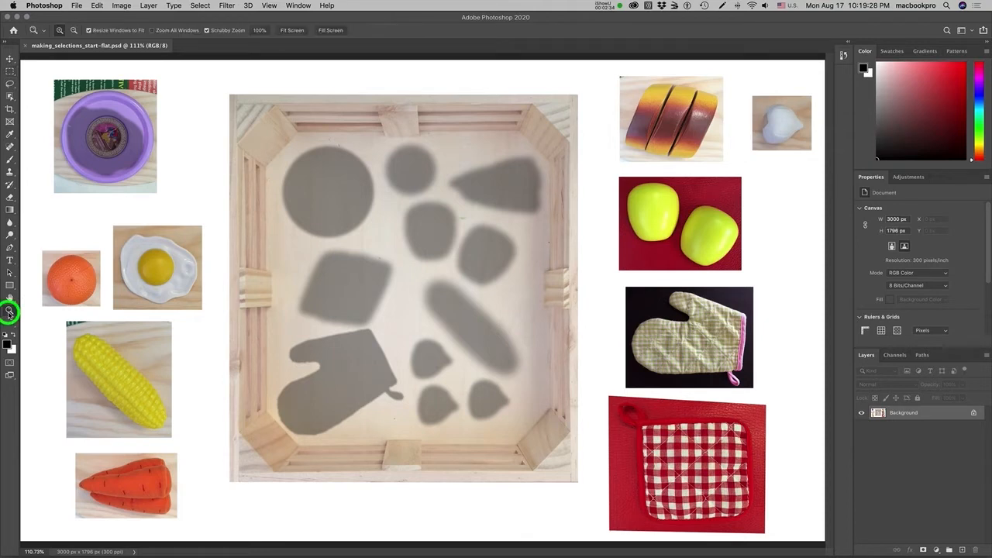
click(206, 30)
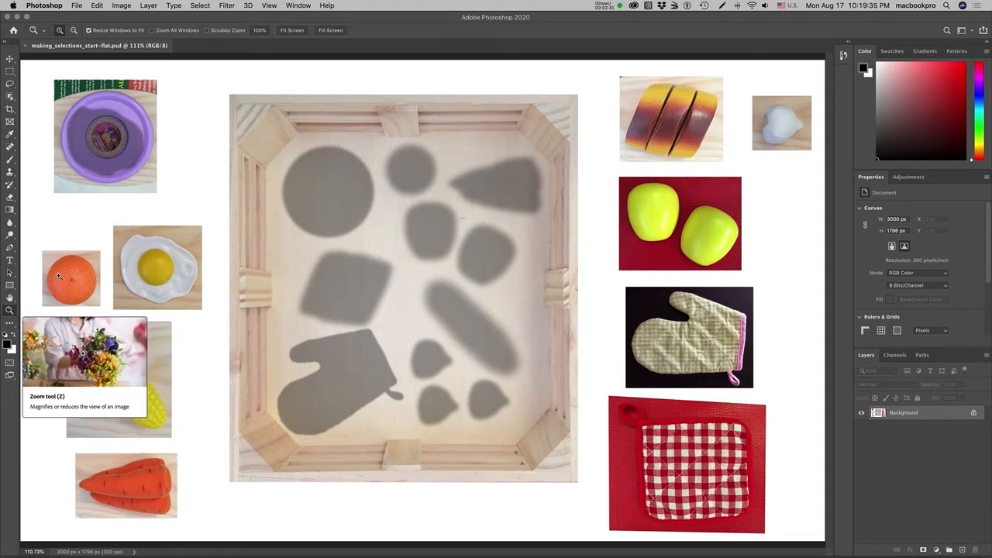
Step: Show the rulers and set the ruler units to inches in the Units & Rulers preferences
click(268, 6)
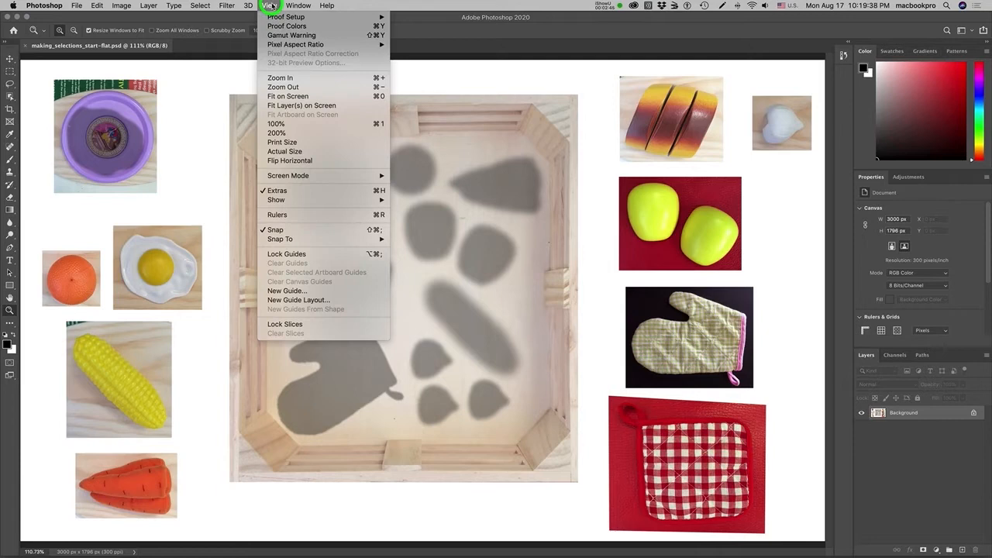
click(281, 218)
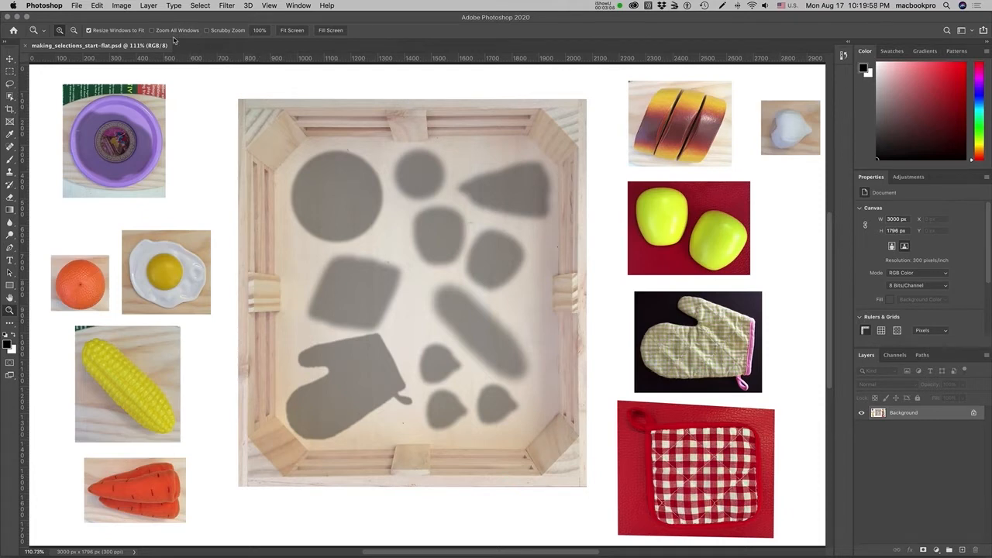
click(52, 7)
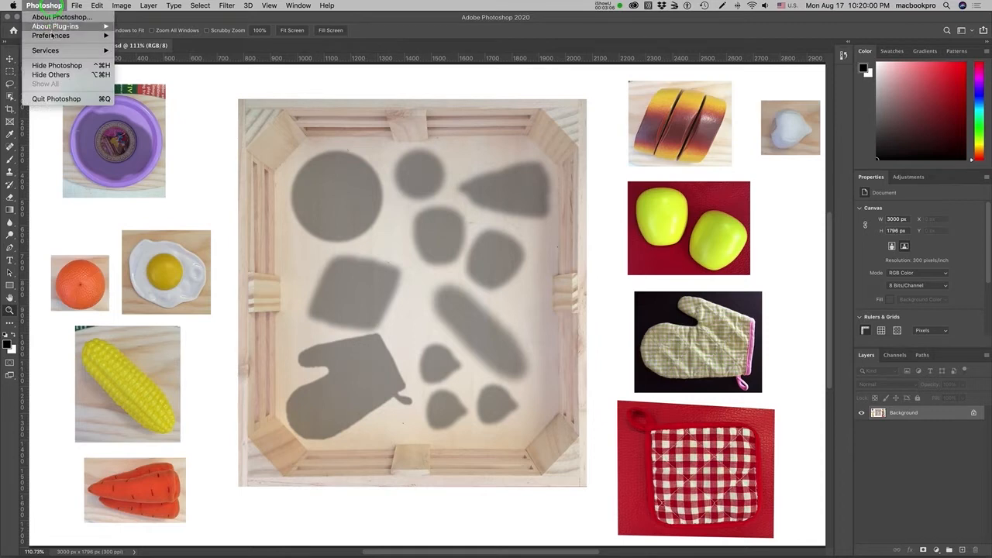
mouse_move(55, 36)
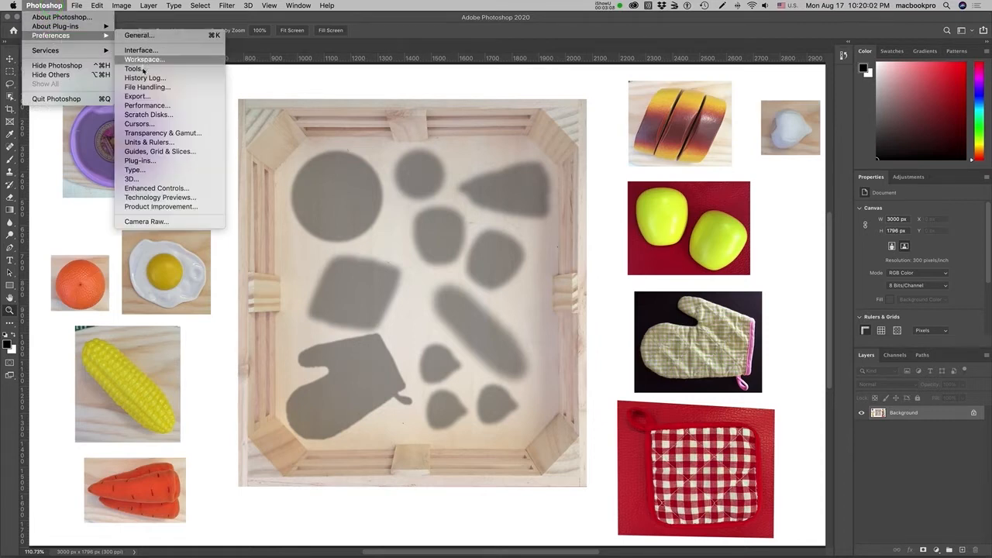
click(144, 144)
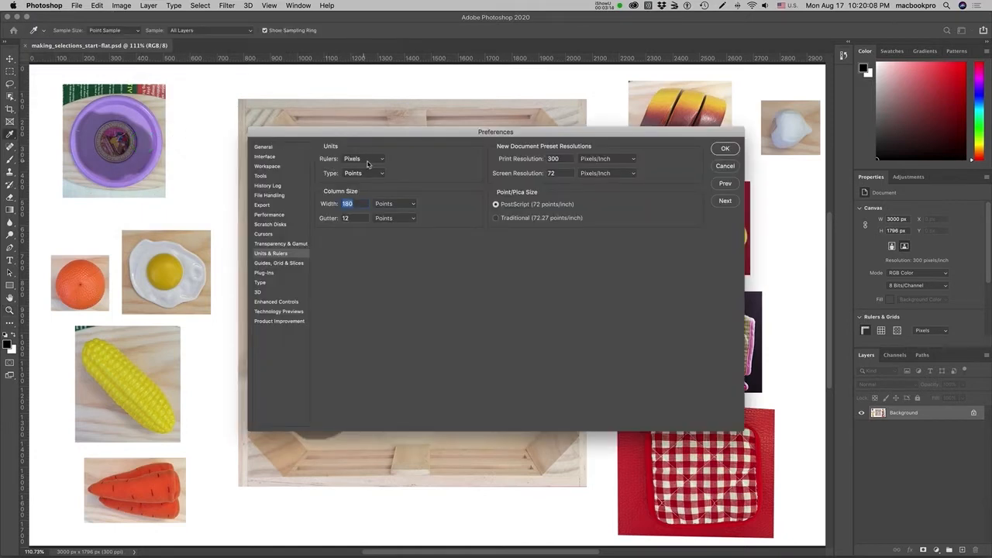
click(385, 158)
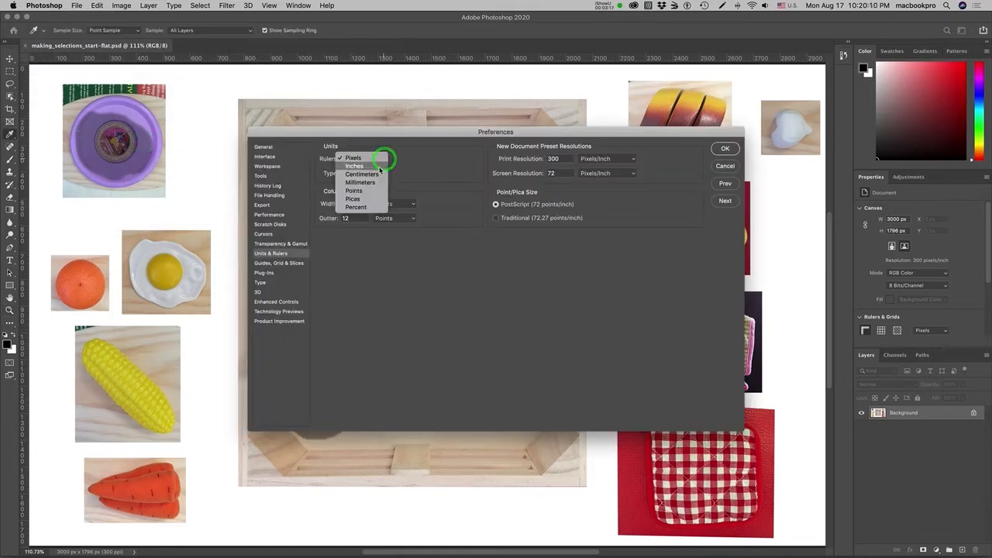
click(378, 167)
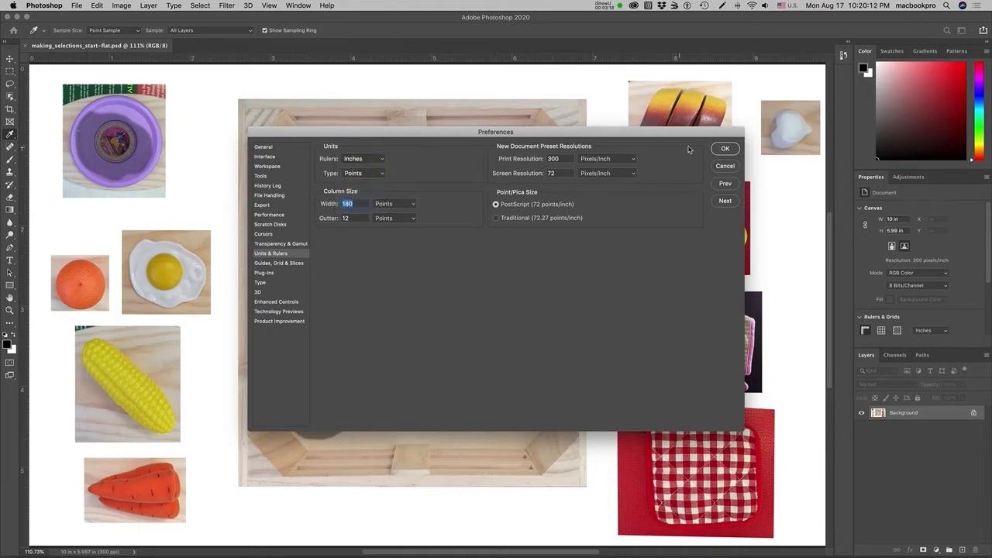
click(724, 148)
key(z)
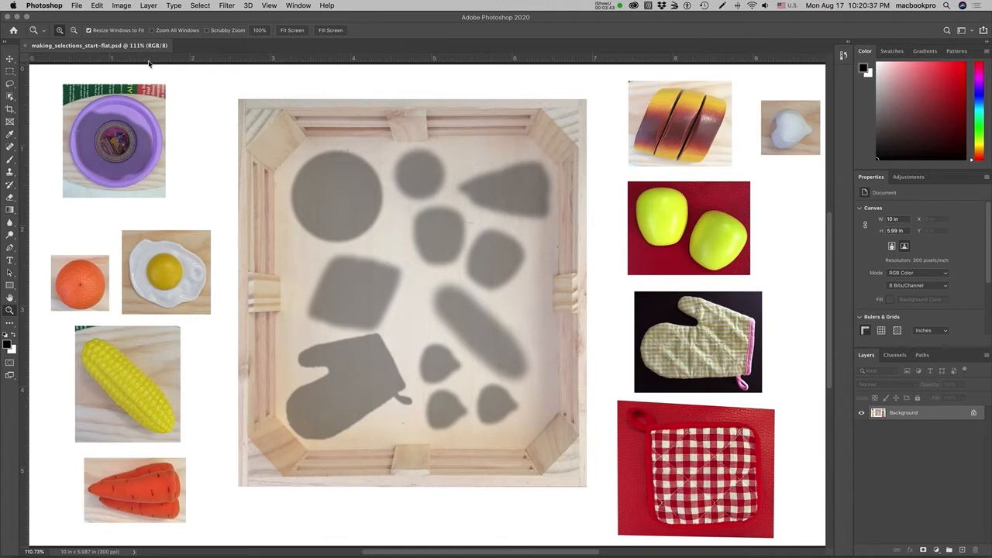
Step: Place a horizontal guide at about 0.38 in, near the upper edge of the purple plate
click(10, 72)
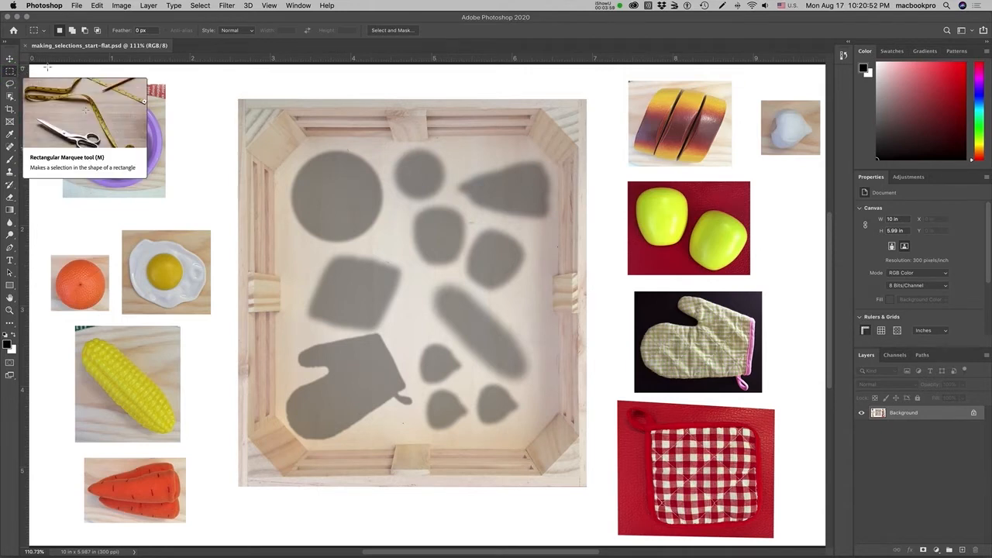
click(145, 59)
drag(145, 59, 157, 94)
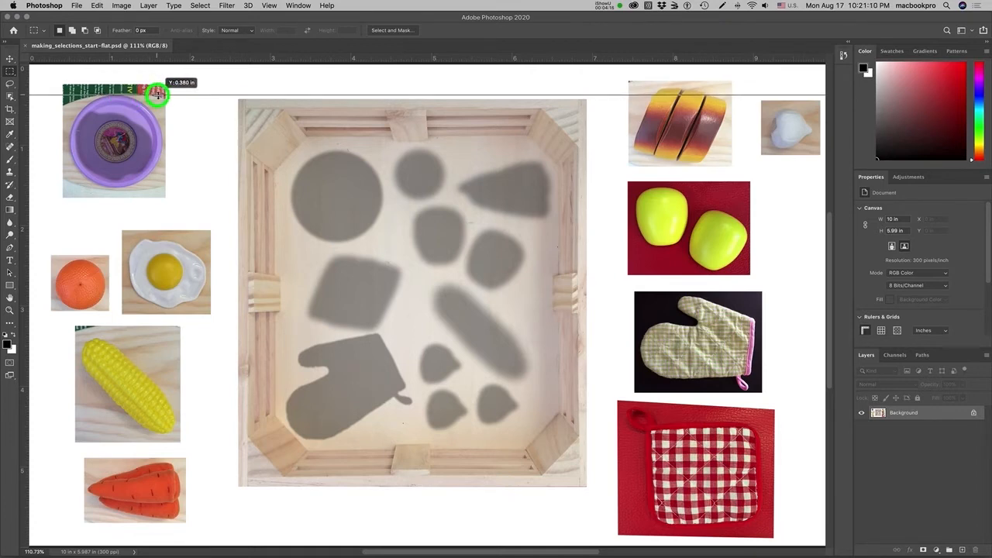
drag(157, 94, 158, 93)
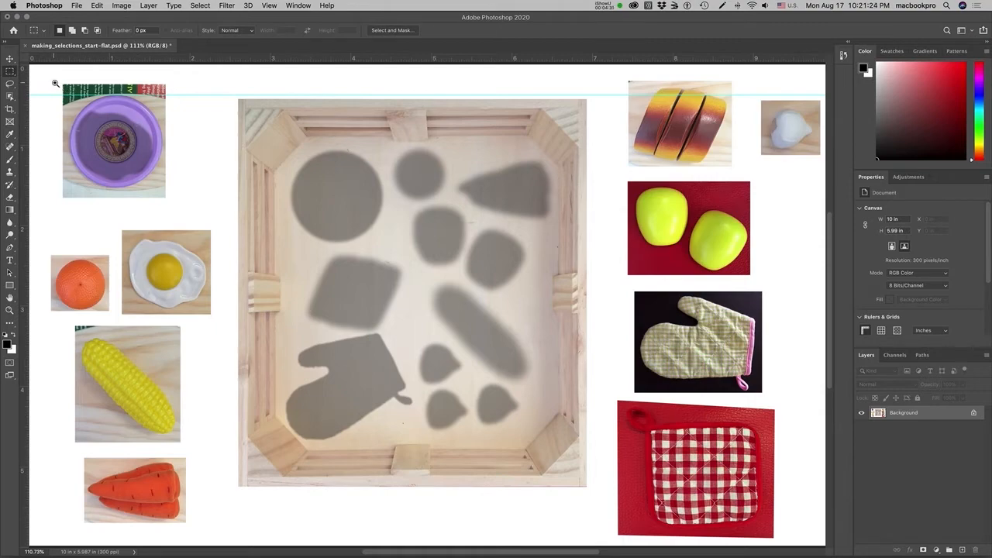
Step: Align the horizontal guide with the purple plate's top edge and add a vertical guide at its left edge
drag(55, 83, 139, 148)
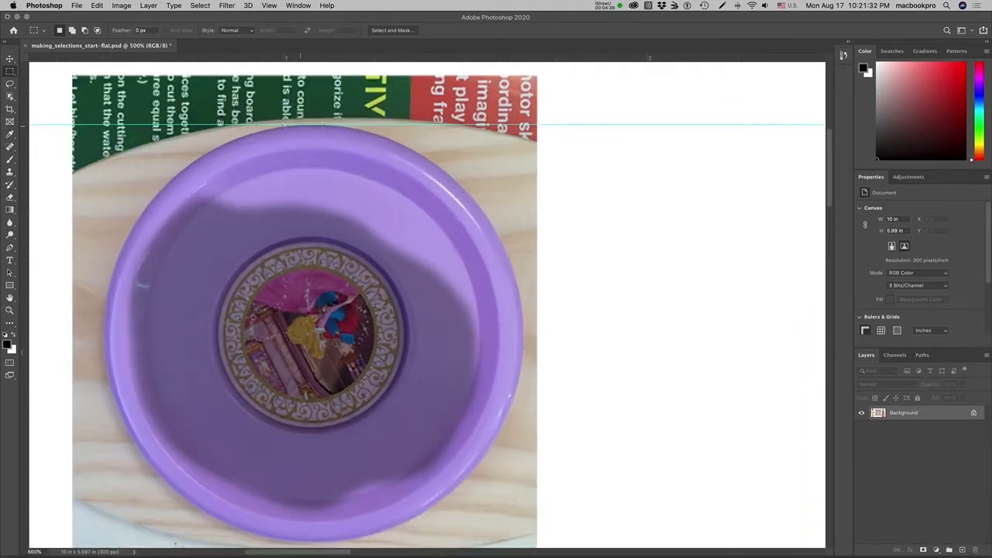
click(10, 60)
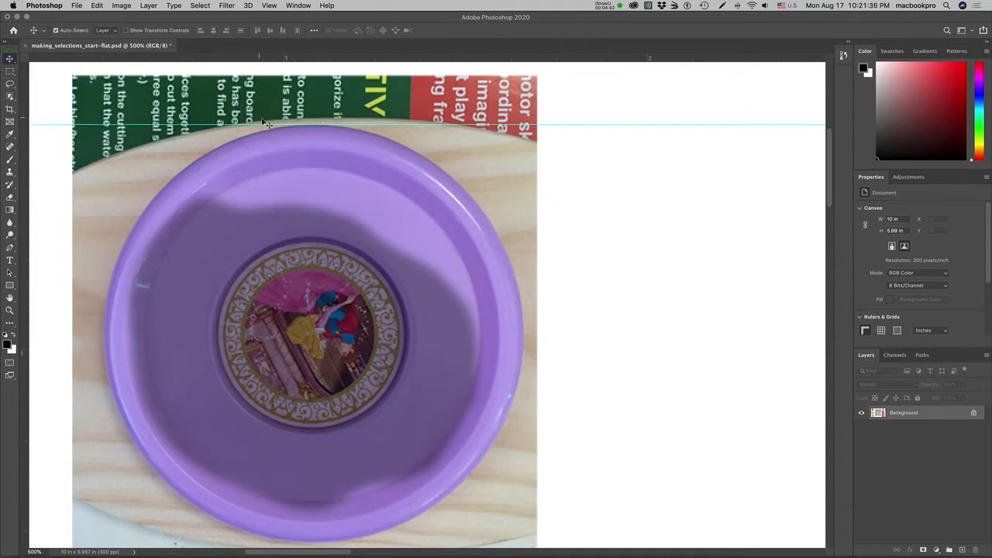
drag(269, 124, 270, 124)
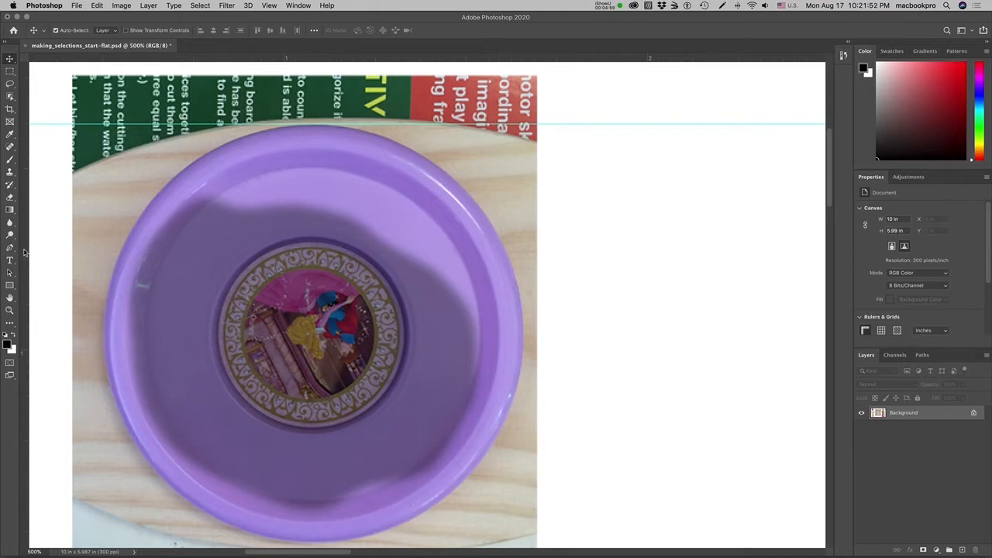
drag(23, 248, 103, 253)
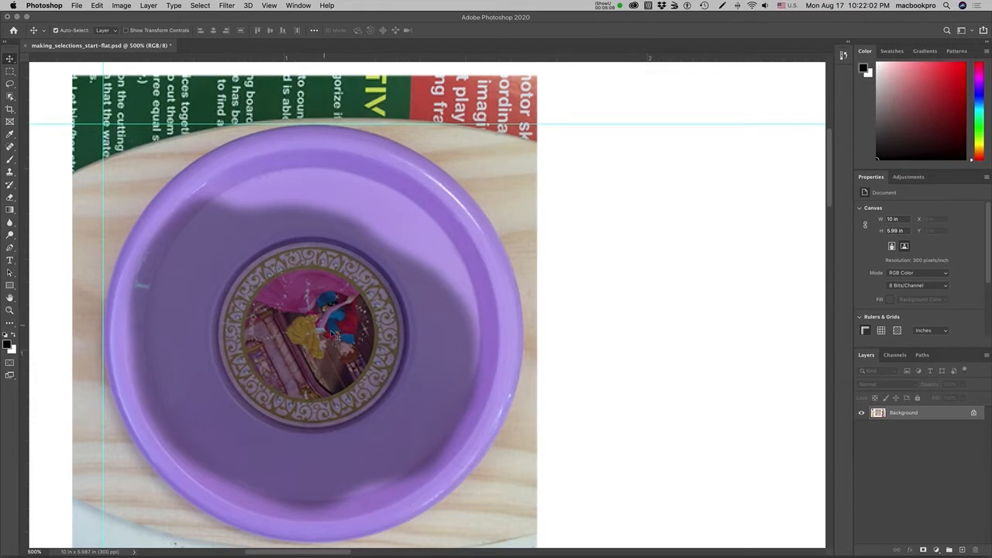
drag(341, 332, 380, 305)
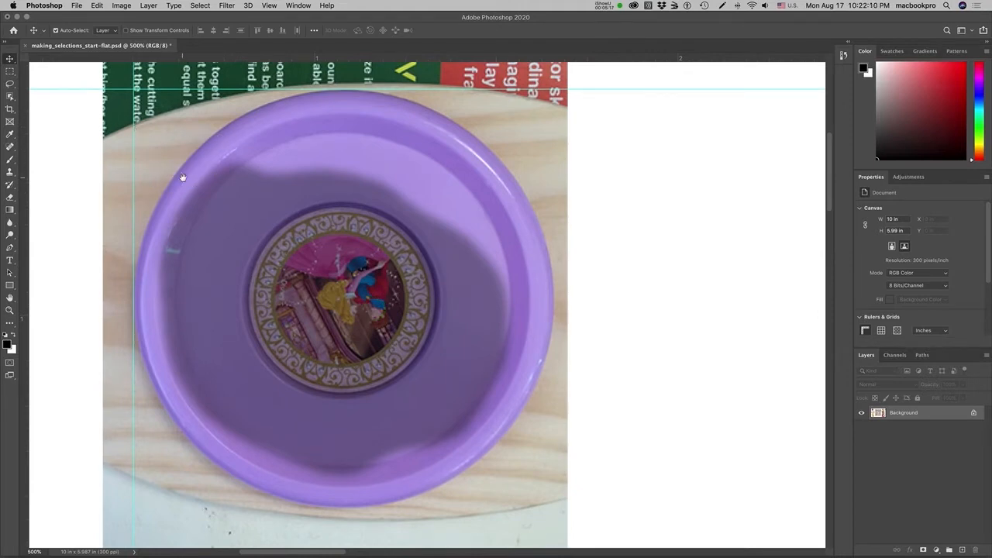
drag(187, 204, 328, 273)
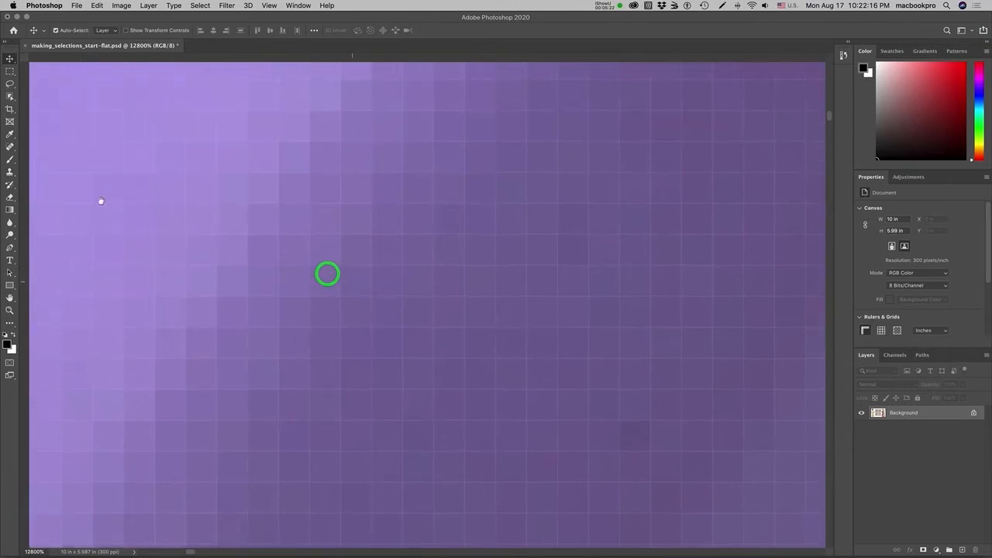
drag(100, 200, 324, 230)
drag(152, 210, 316, 215)
alt+super+click(320, 226)
alt+super+click(320, 226)
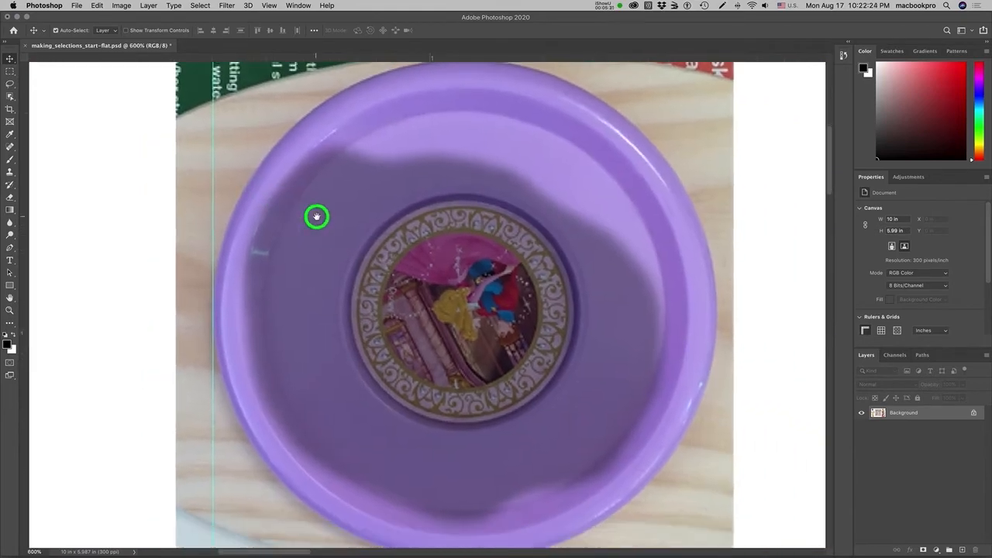
alt+super+click(317, 217)
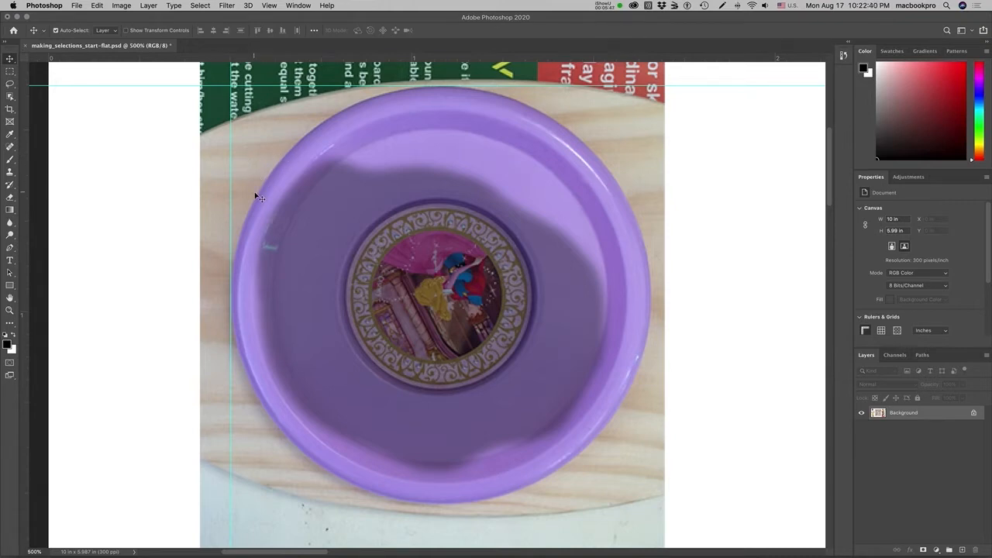
Step: Try an elliptical marquee selection of about 1.16 by 1.15 in around the plate from the guide intersection, shrink it, and deselect
click(10, 72)
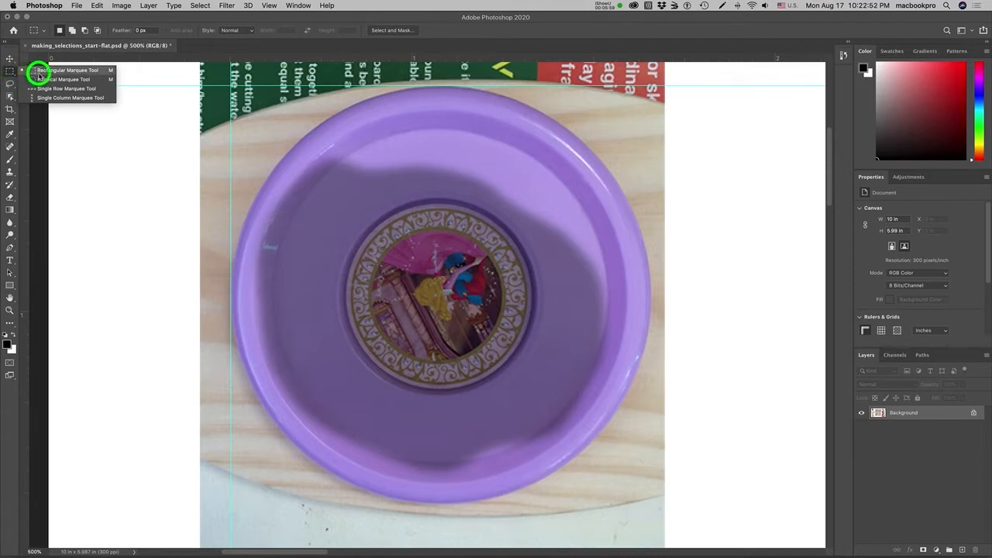
click(112, 79)
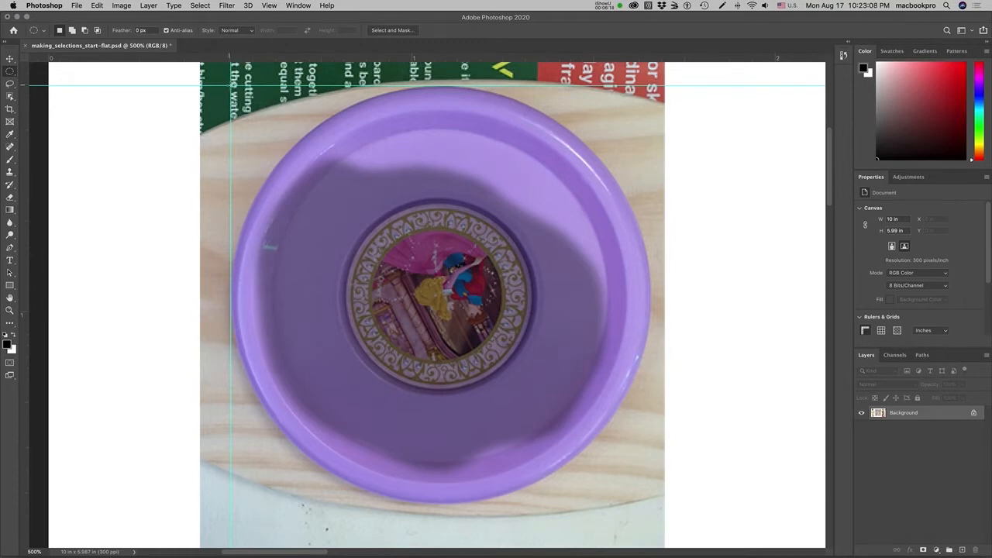
drag(233, 85, 651, 504)
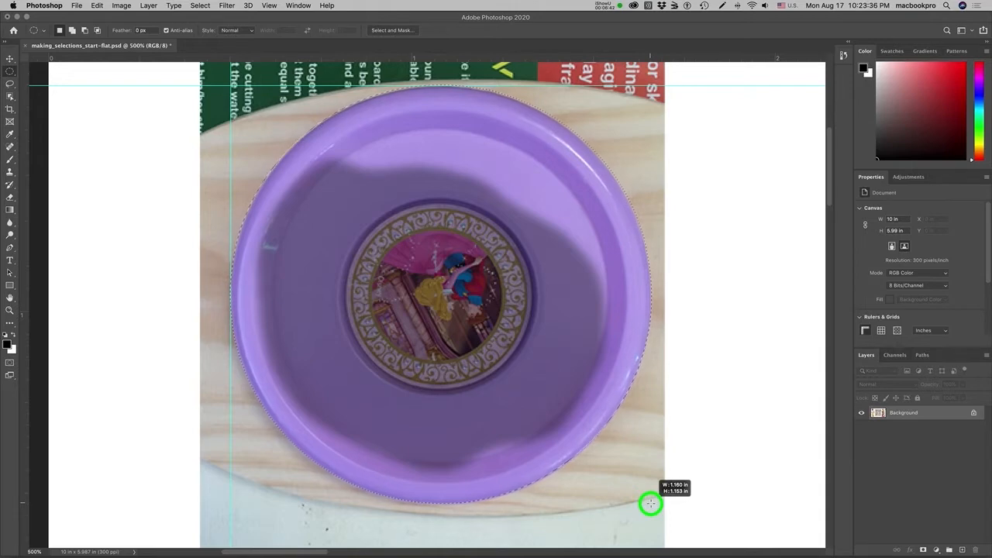
drag(650, 504, 537, 362)
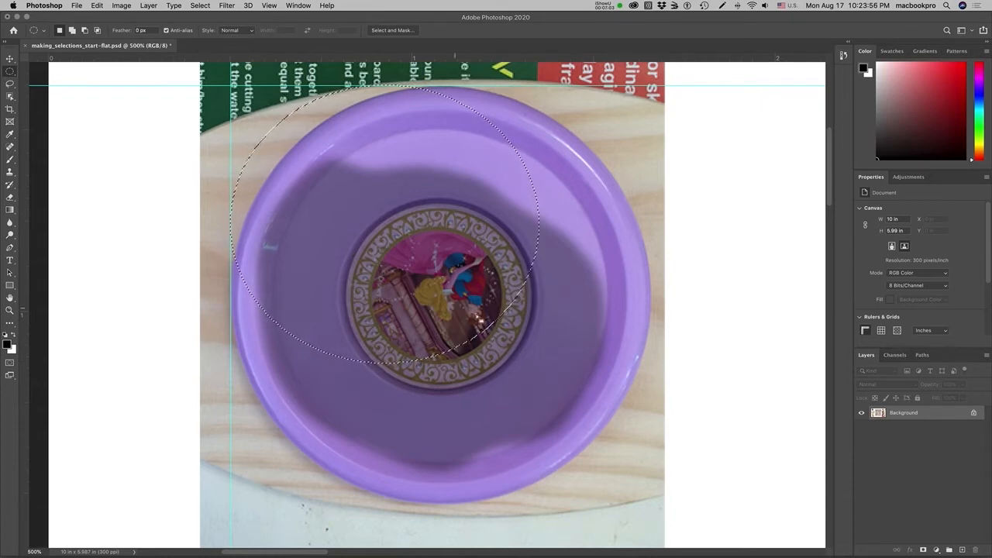
click(568, 324)
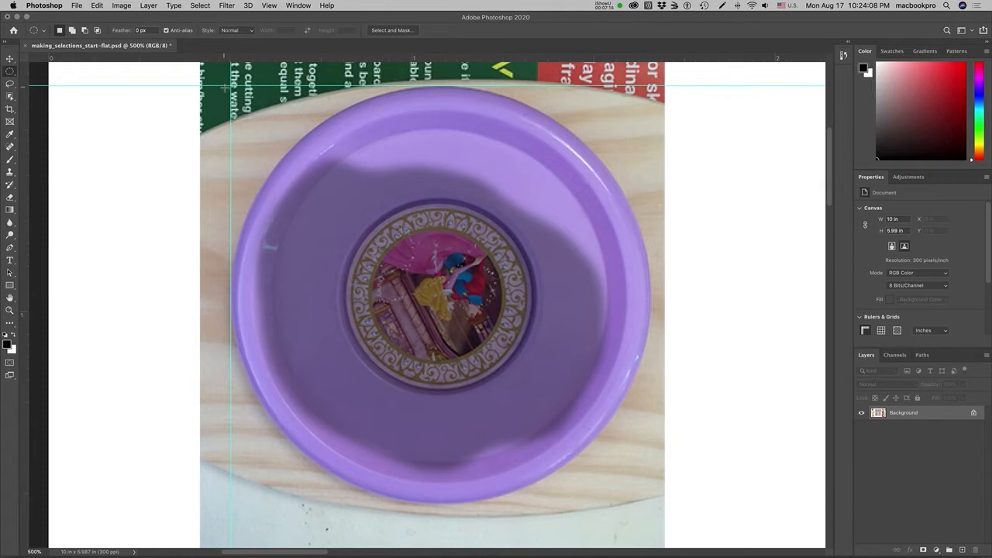
click(200, 7)
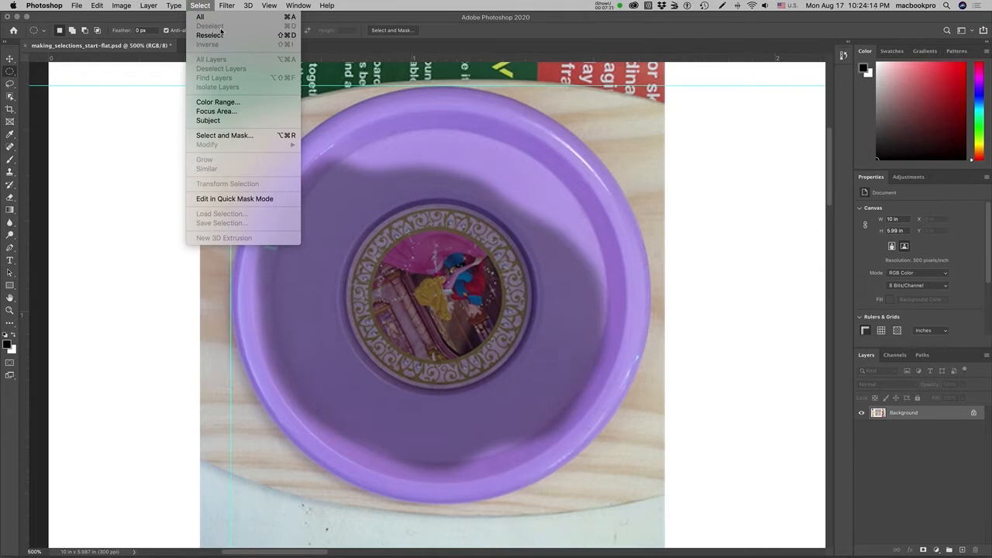
click(332, 23)
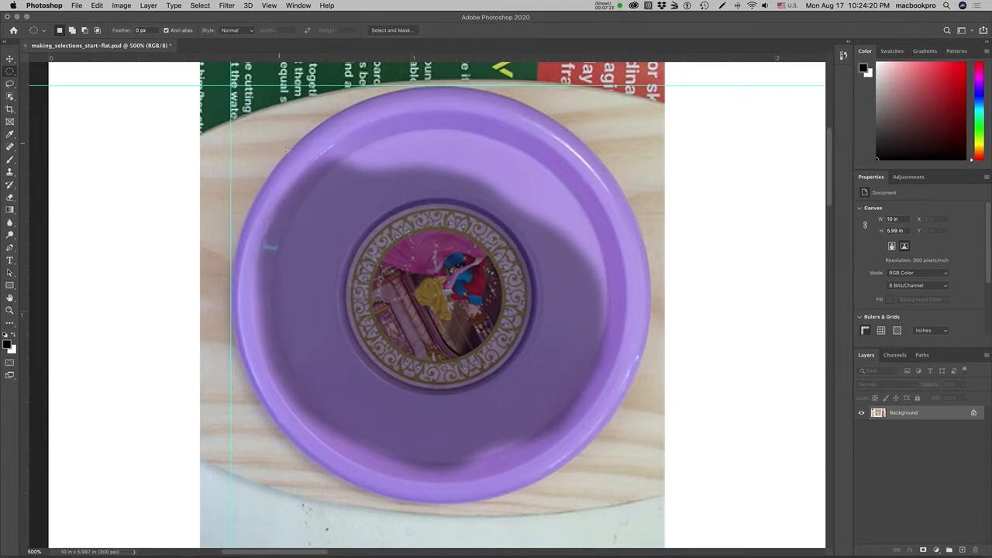
Step: Select the purple plate with an elliptical marquee fitted to its outer rim
drag(293, 145, 649, 502)
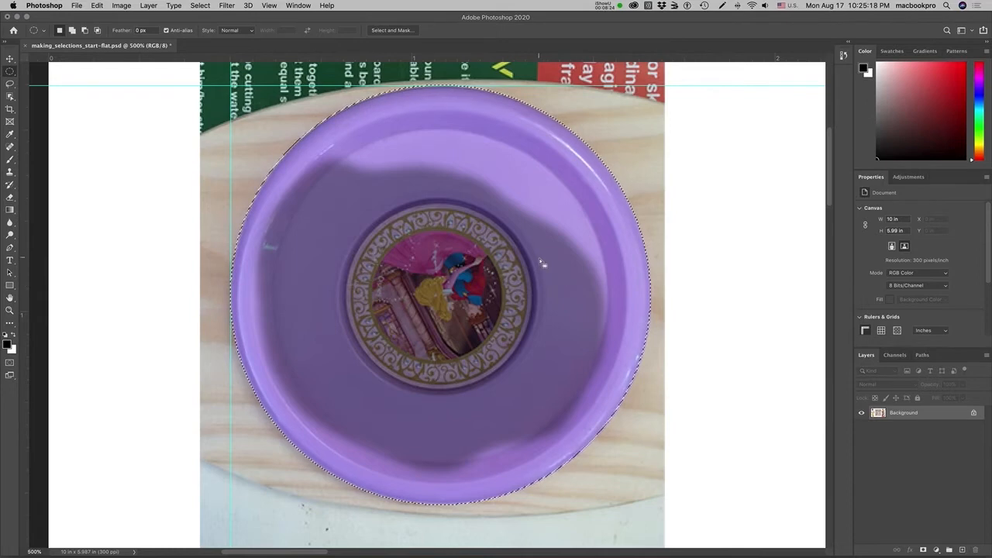
Step: Show the Navigator, enlarge it, and use its zoom slider to view the whole document at about 82%
click(297, 5)
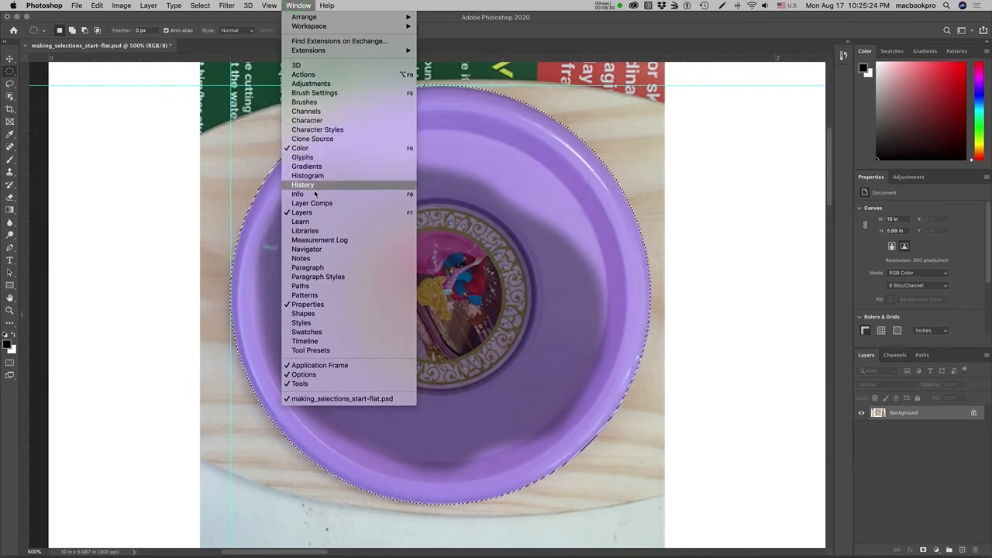
click(307, 249)
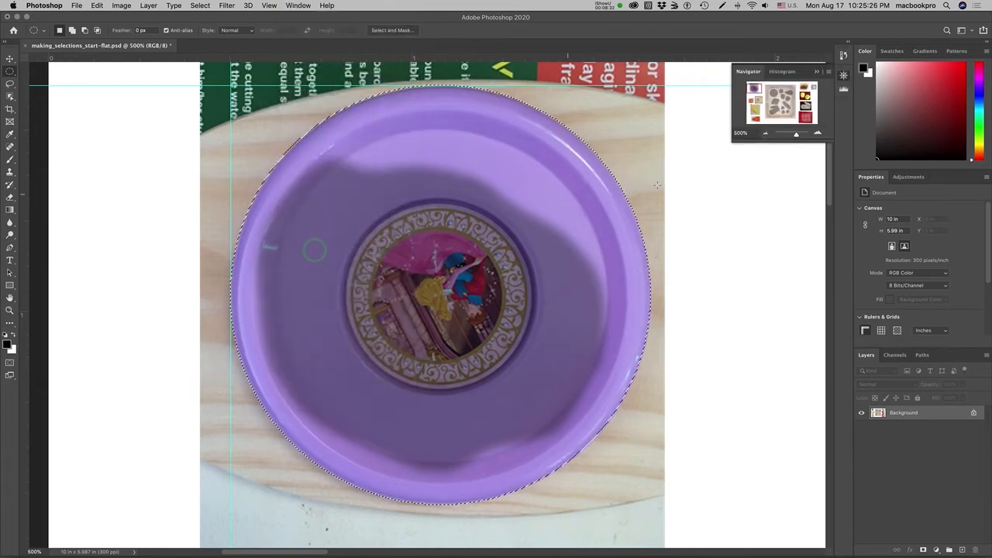
drag(732, 140, 638, 189)
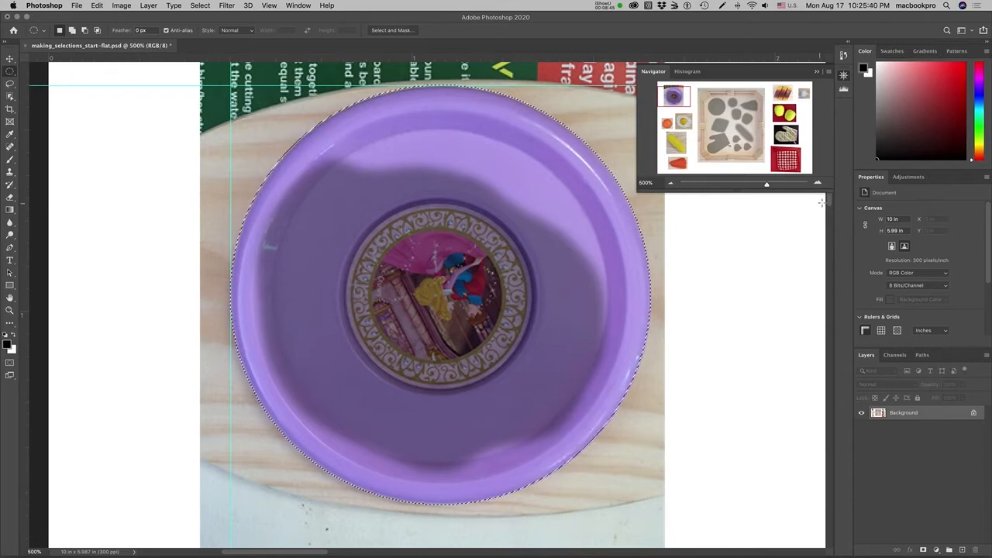
mouse_move(828, 201)
mouse_down()
mouse_move(826, 272)
mouse_move(832, 215)
mouse_up()
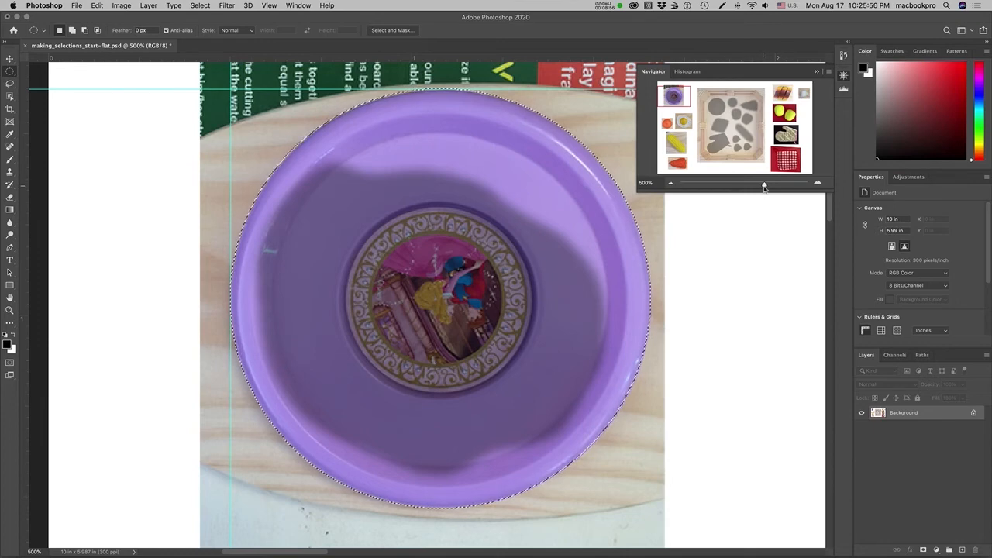
drag(763, 187, 742, 186)
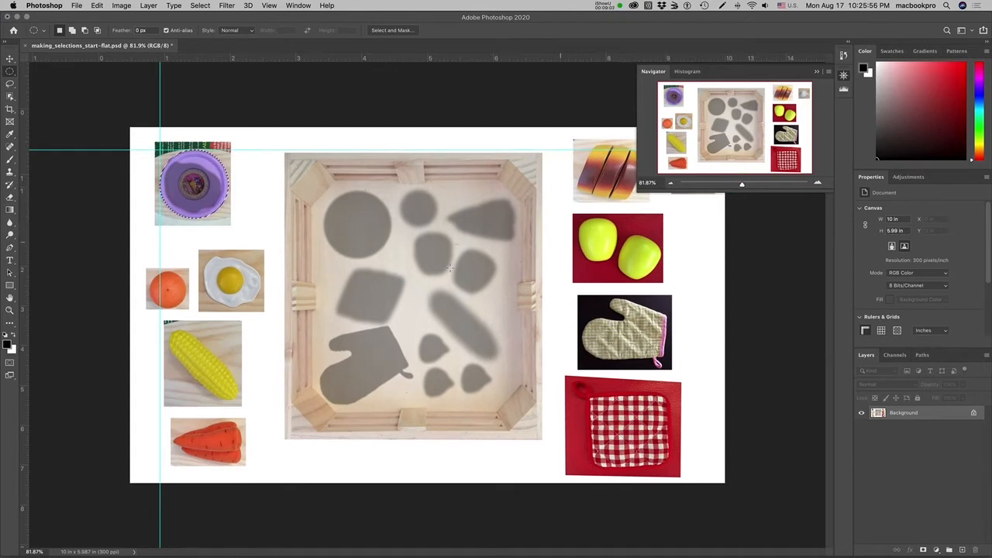
Step: Practise zooming in and out with the Zoom tool, finishing with the plate and the crate's large round shadow in view at about 262%
click(9, 310)
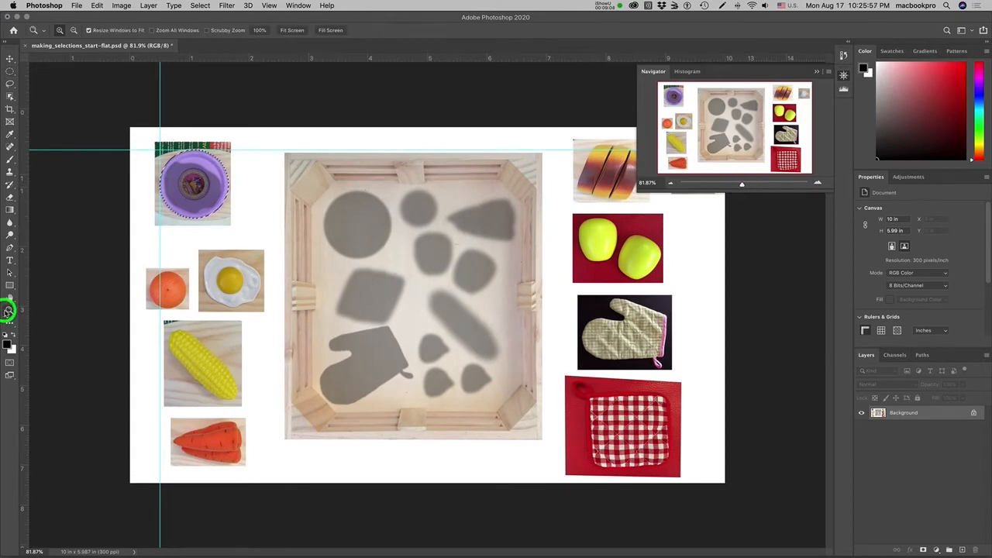
click(315, 267)
click(315, 266)
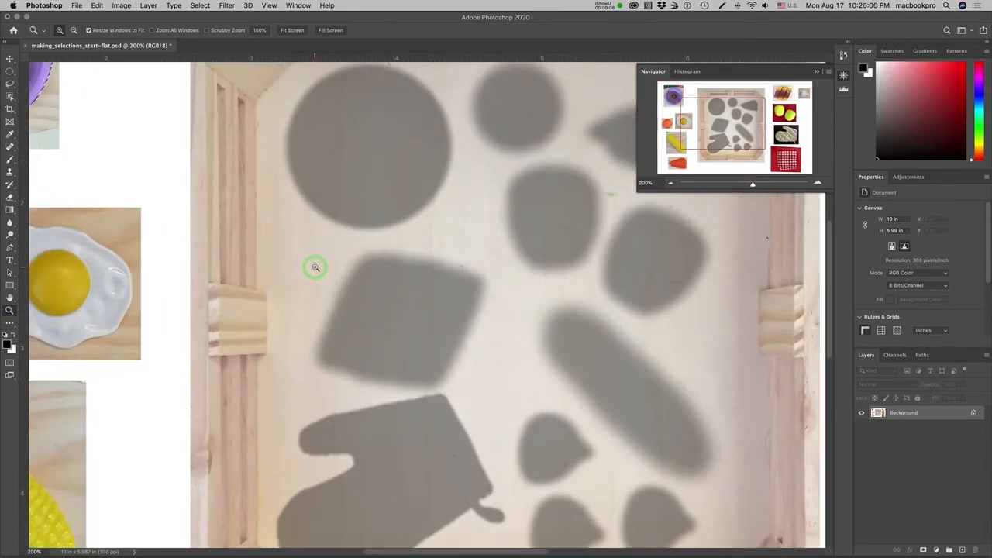
click(73, 32)
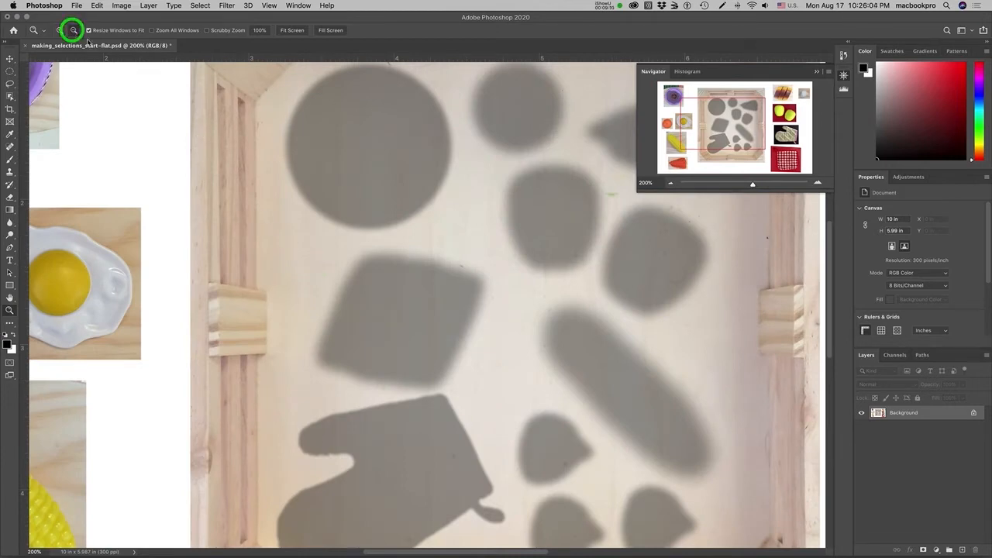
click(308, 166)
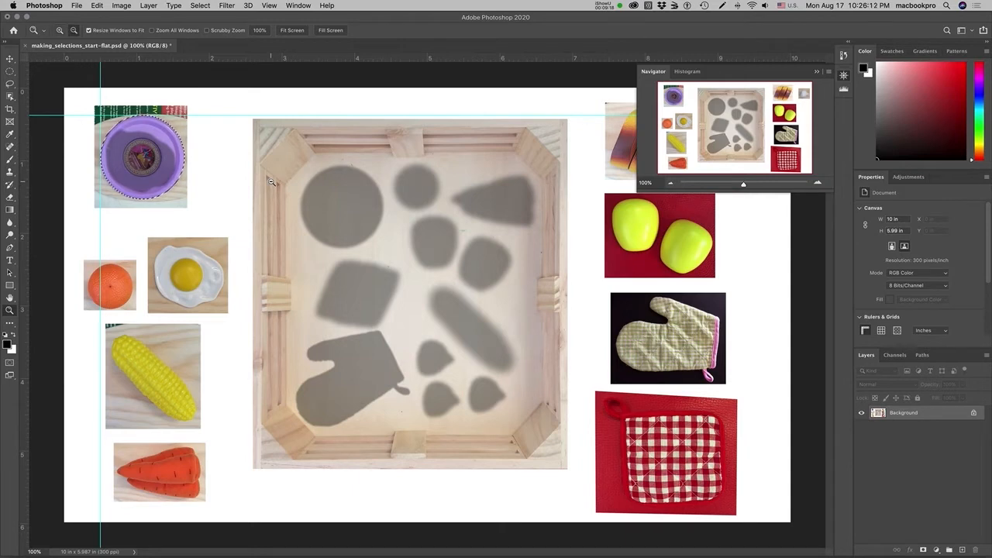
click(238, 181)
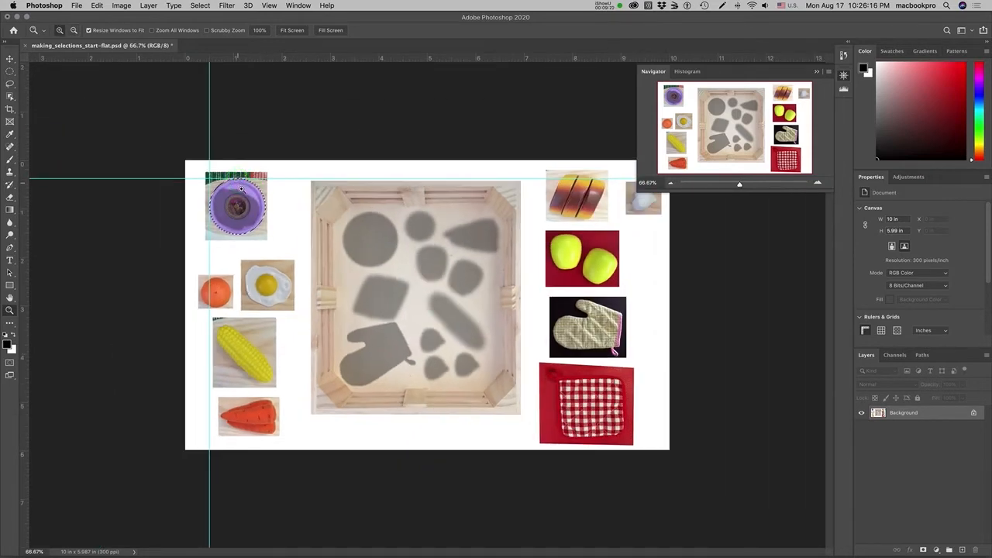
click(250, 198)
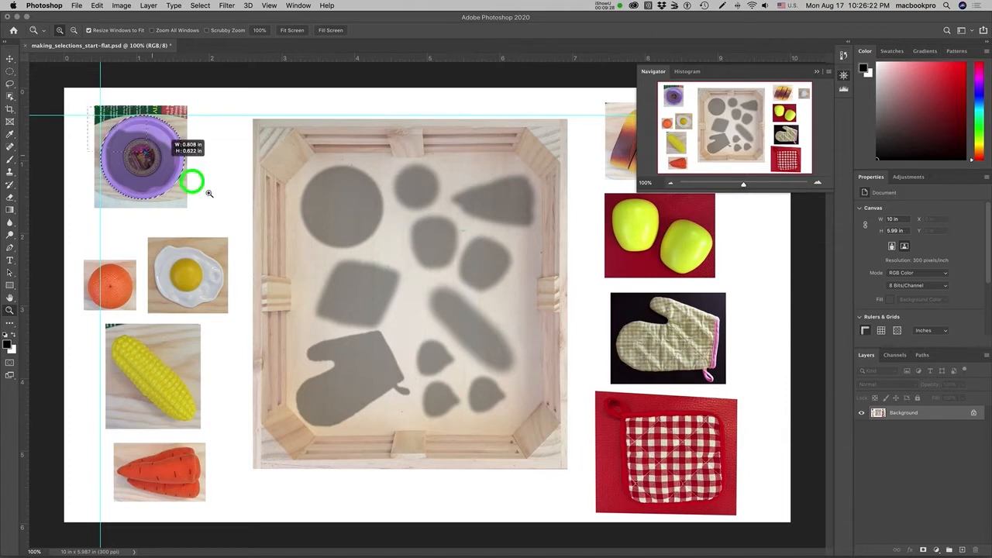
drag(209, 193, 421, 297)
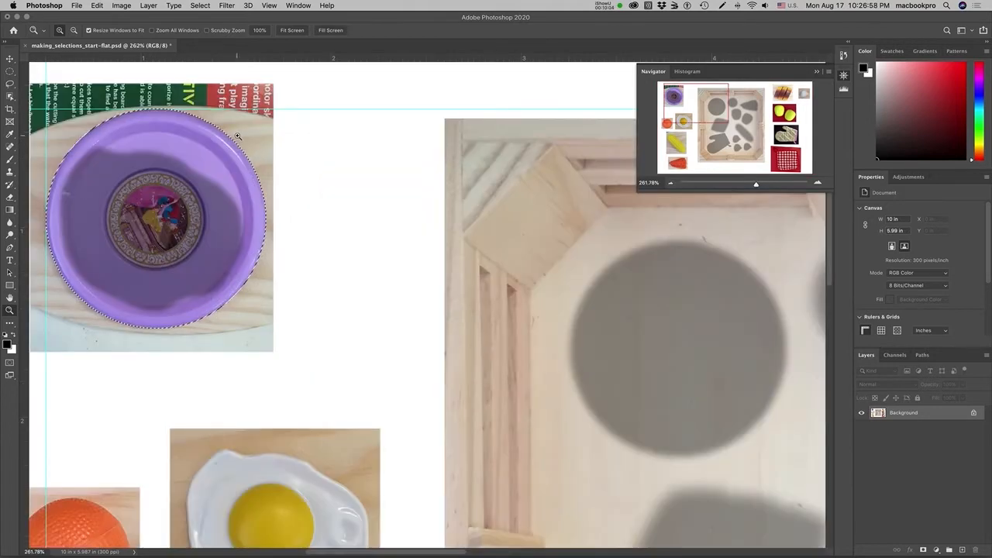
click(708, 104)
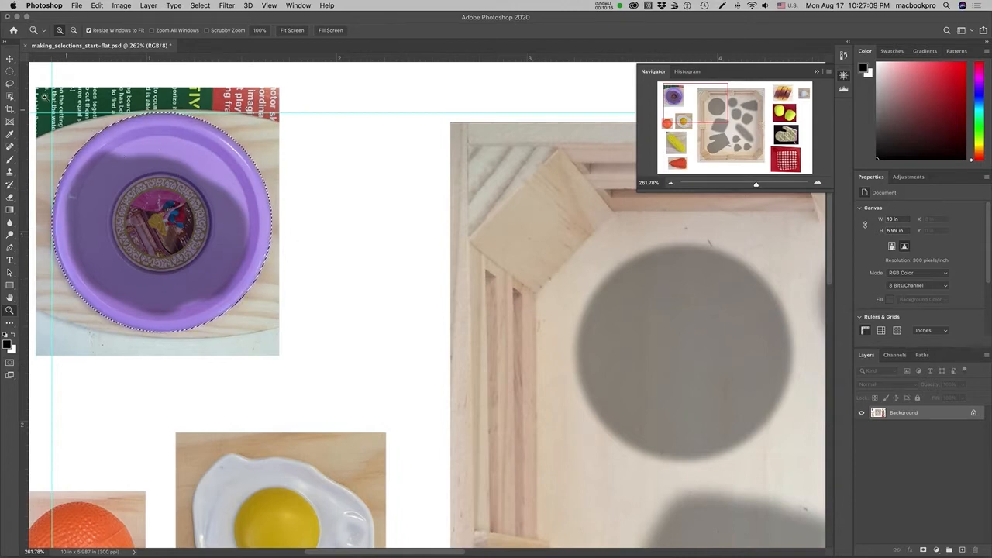
Step: Move the selected purple plate onto the large round shadow in the wooden crate with the Move tool
click(10, 59)
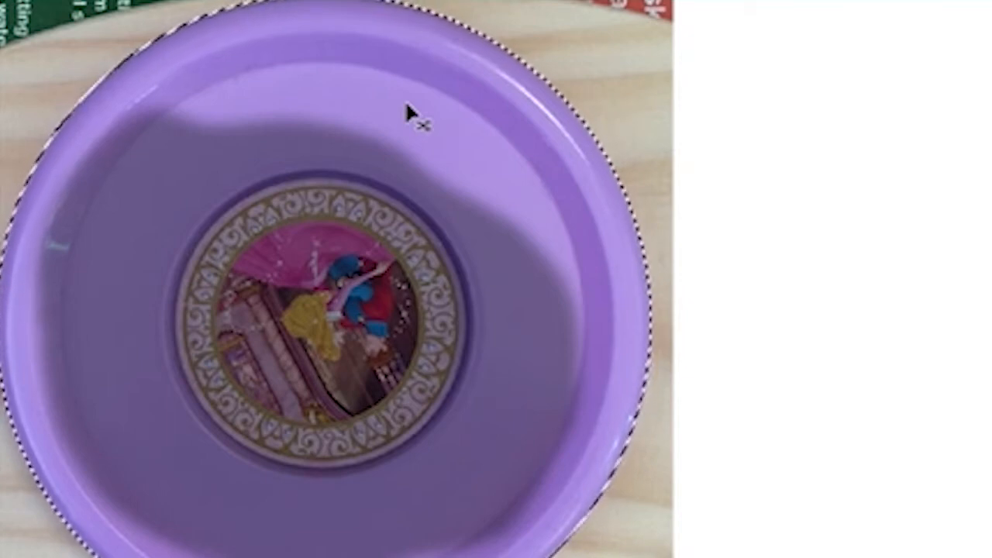
click(406, 107)
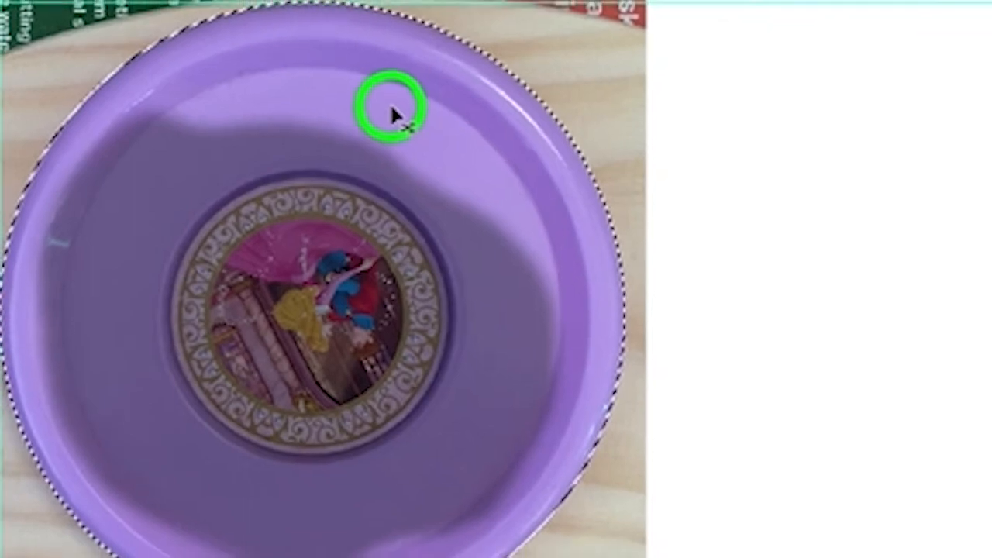
drag(391, 110, 809, 297)
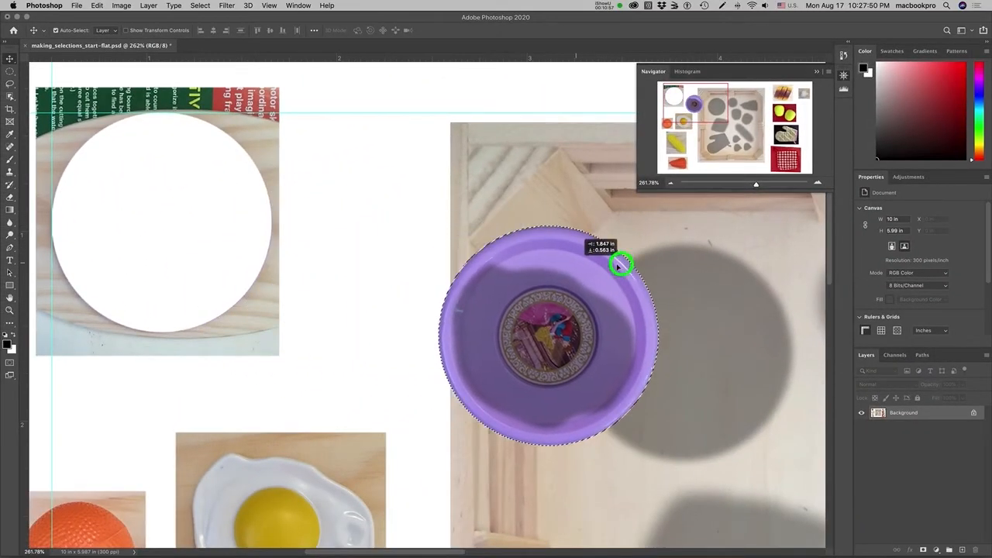
drag(620, 265, 720, 276)
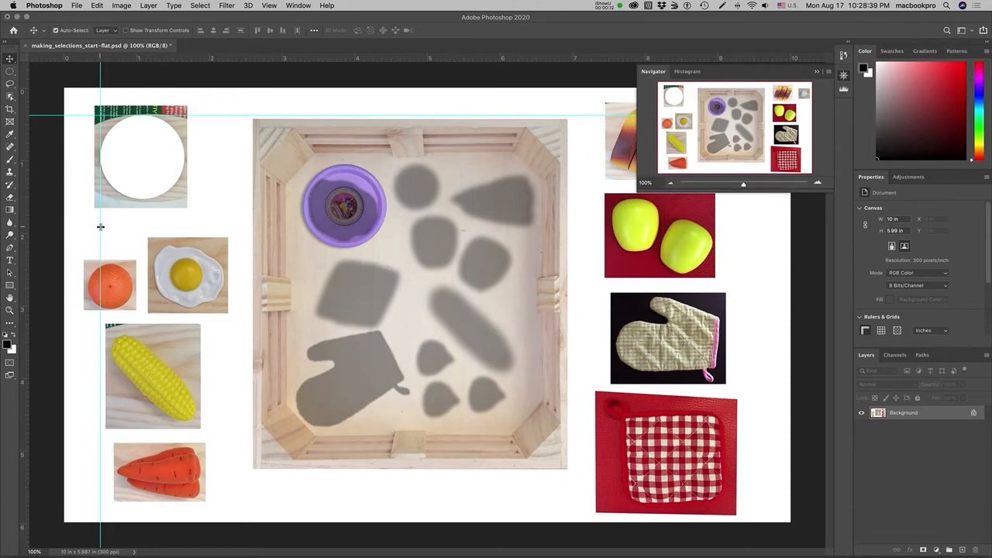
Step: Remove the vertical and horizontal guides from the canvas by returning them to the rulers
drag(100, 227, 24, 229)
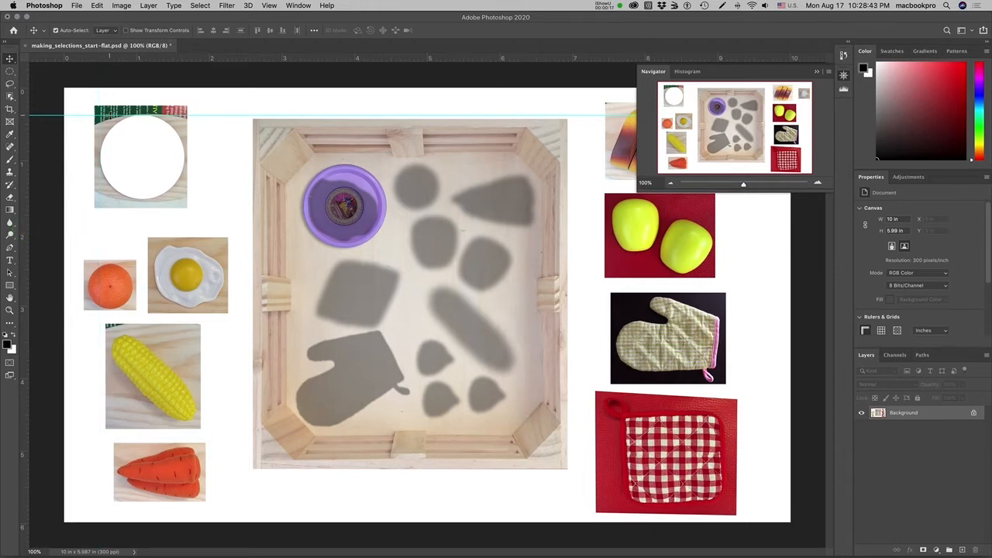
drag(110, 115, 128, 56)
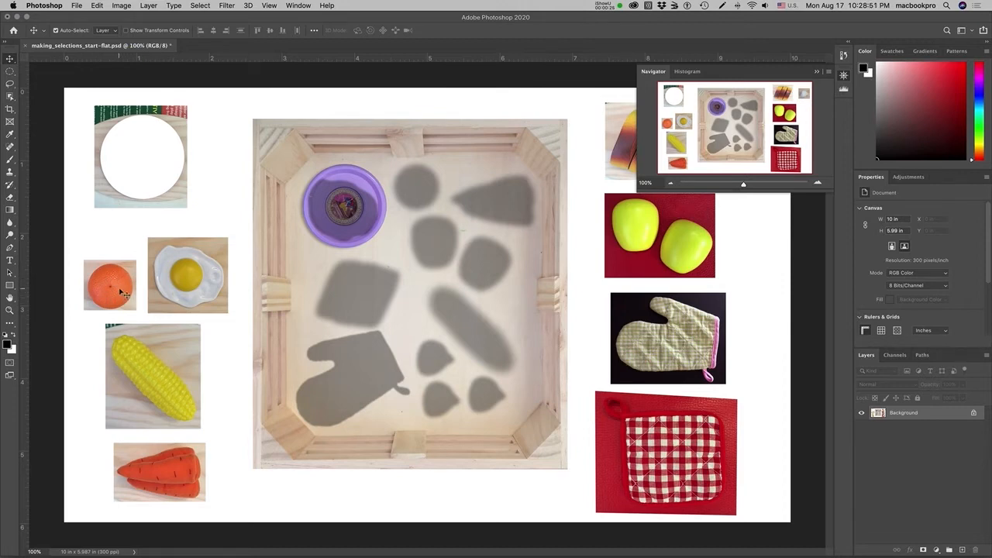
Step: Select the orange with a circular elliptical marquee of about 0.607 by 0.607 in drawn outward from its center
drag(85, 262, 137, 317)
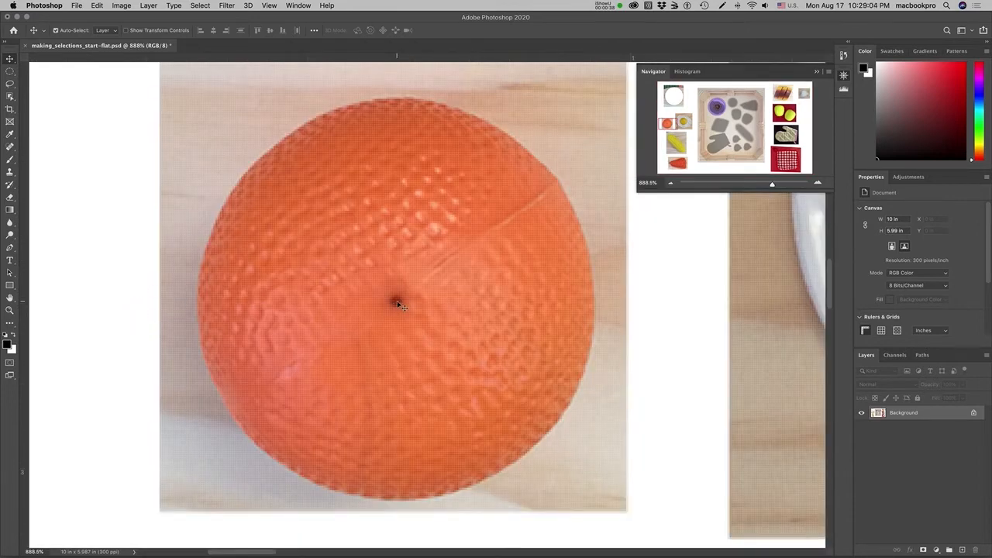
click(10, 71)
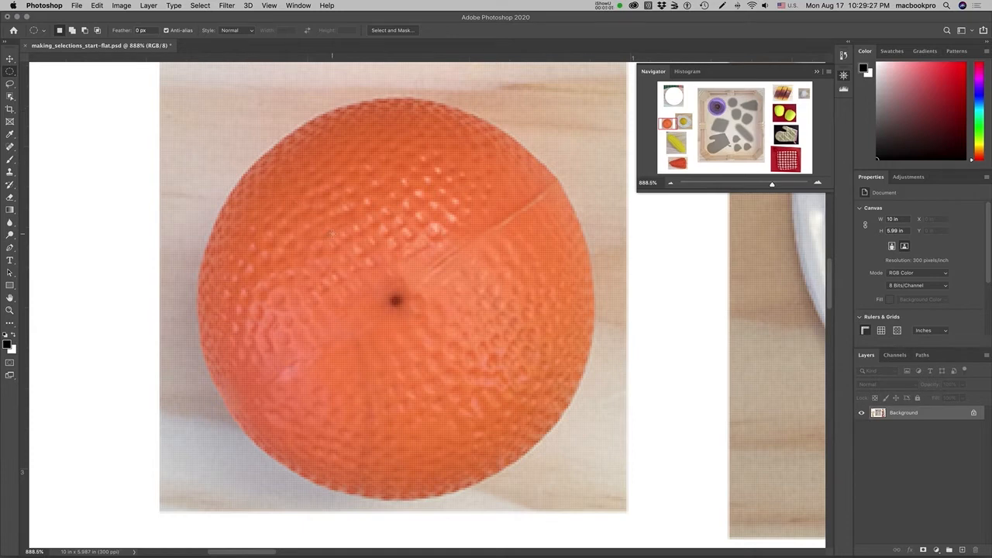
click(395, 301)
drag(395, 300, 595, 495)
key(alt)
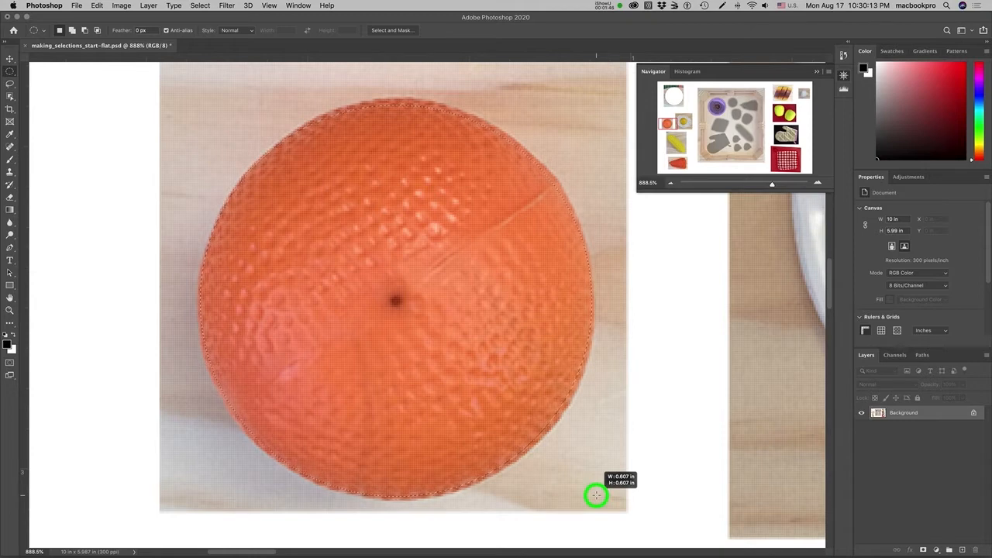
drag(595, 495, 596, 495)
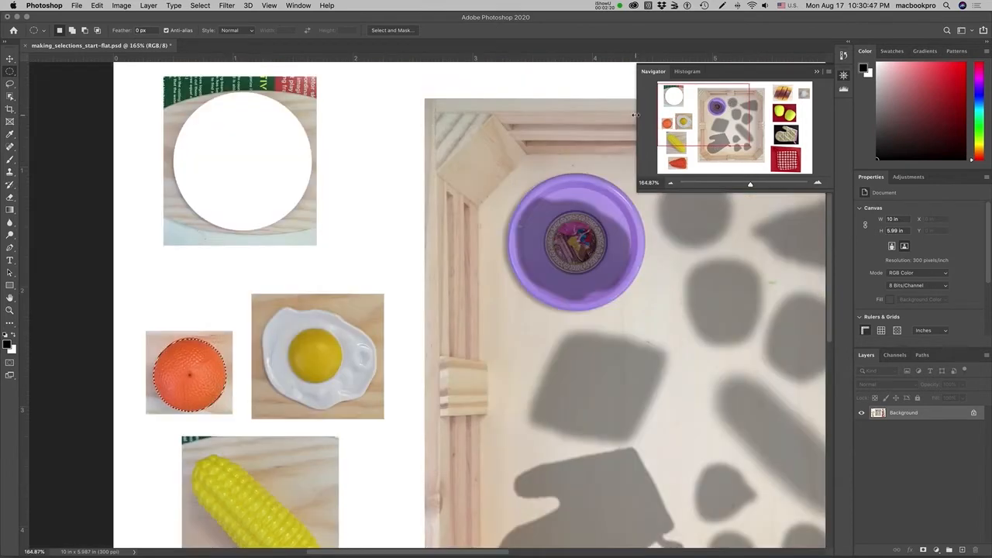
Step: Narrow the Navigator panel to uncover the crate, move the selected orange onto the round shadow beside the plate, and deselect it
drag(636, 111, 748, 124)
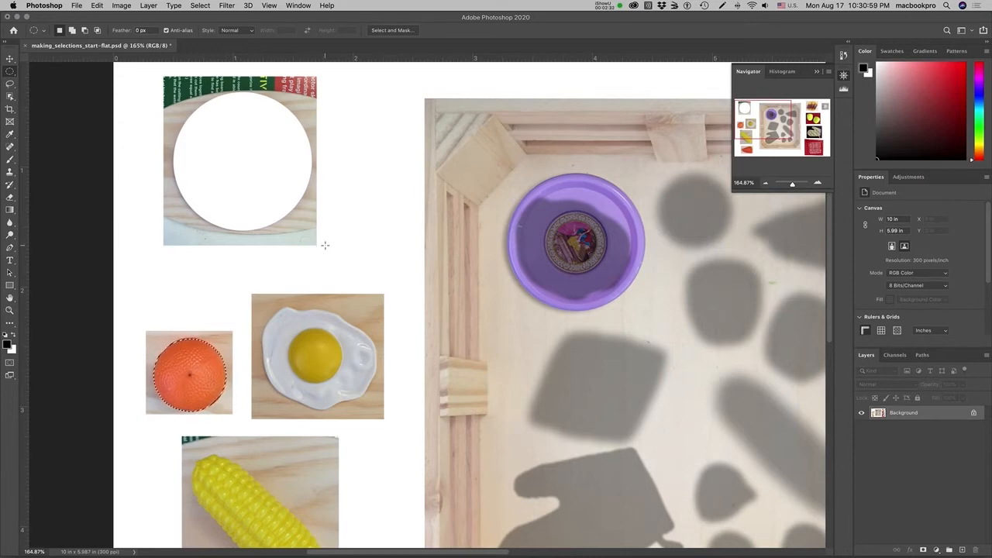
key(v)
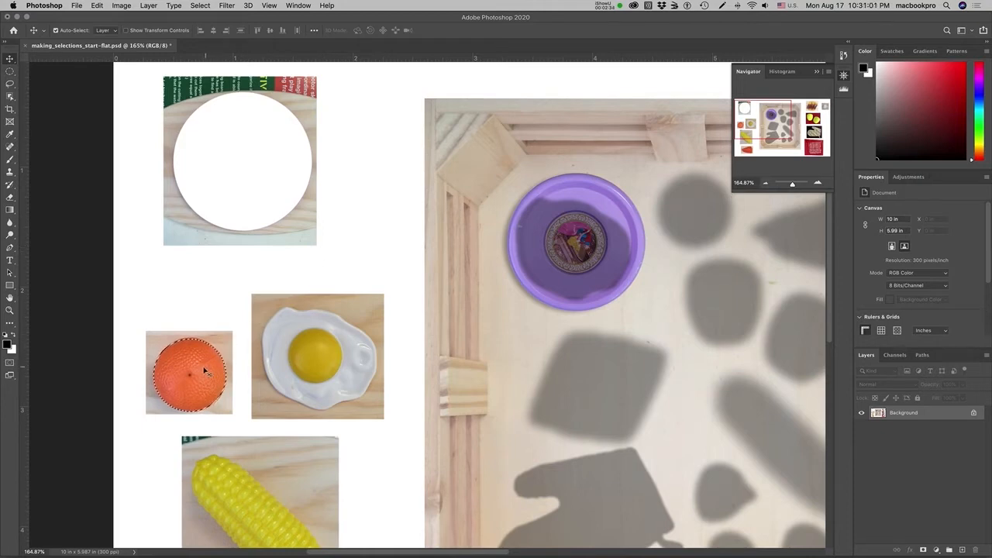
drag(204, 361, 709, 203)
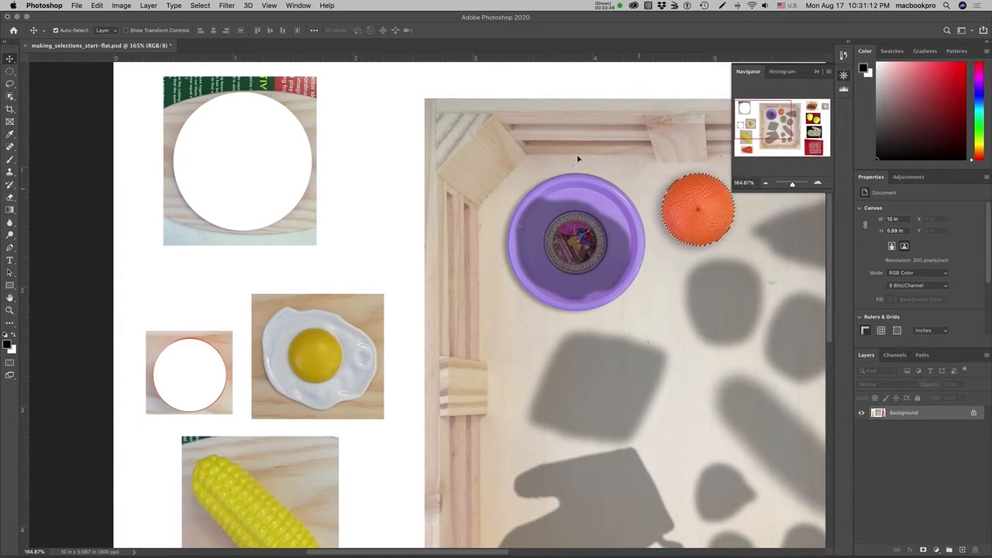
click(200, 6)
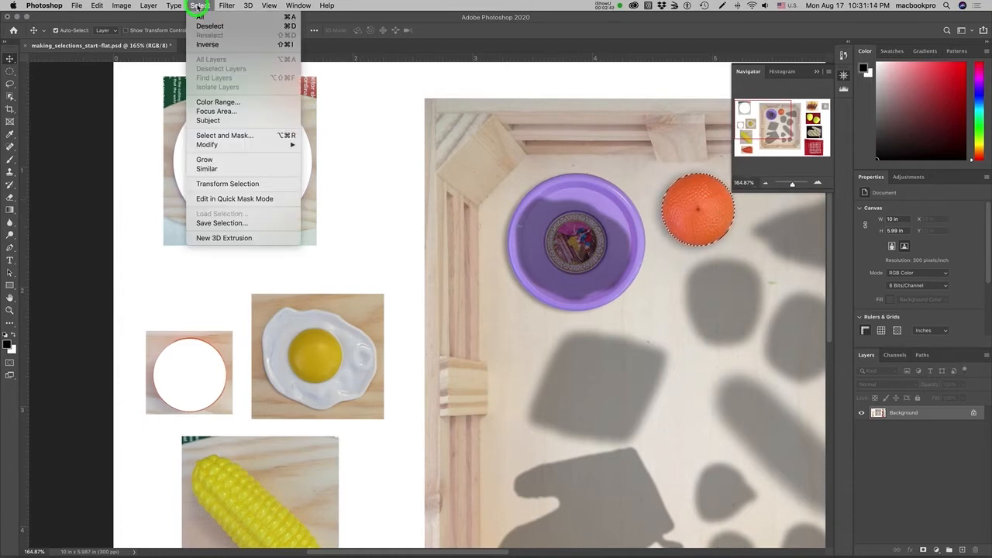
click(199, 26)
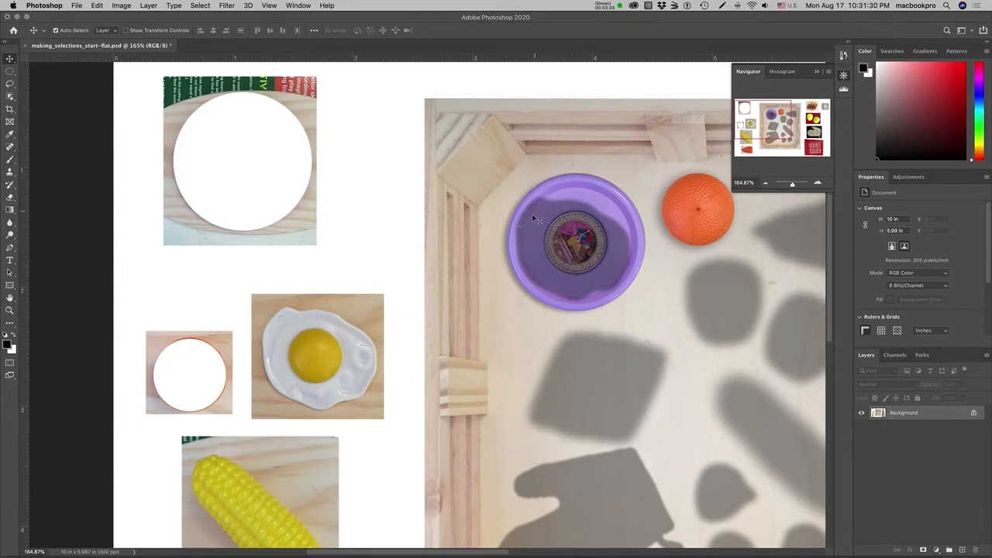
Step: Trace the fried egg's lower edge with the Magnetic Lasso tool, stray loosely past its right side and across the yolk, and close the selection
super+click(334, 352)
super+click(334, 352)
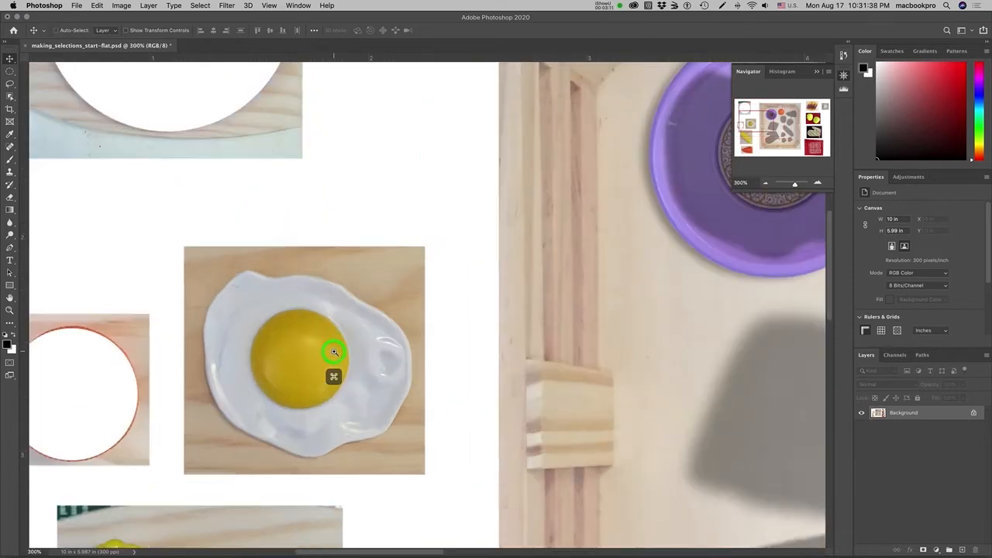
super+click(334, 352)
drag(334, 352, 498, 273)
key(l)
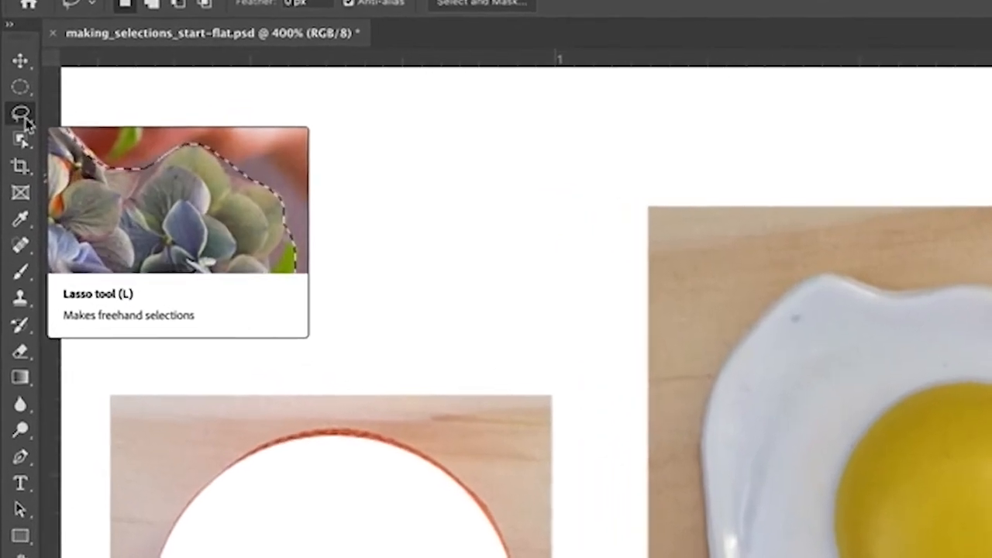
click(21, 113)
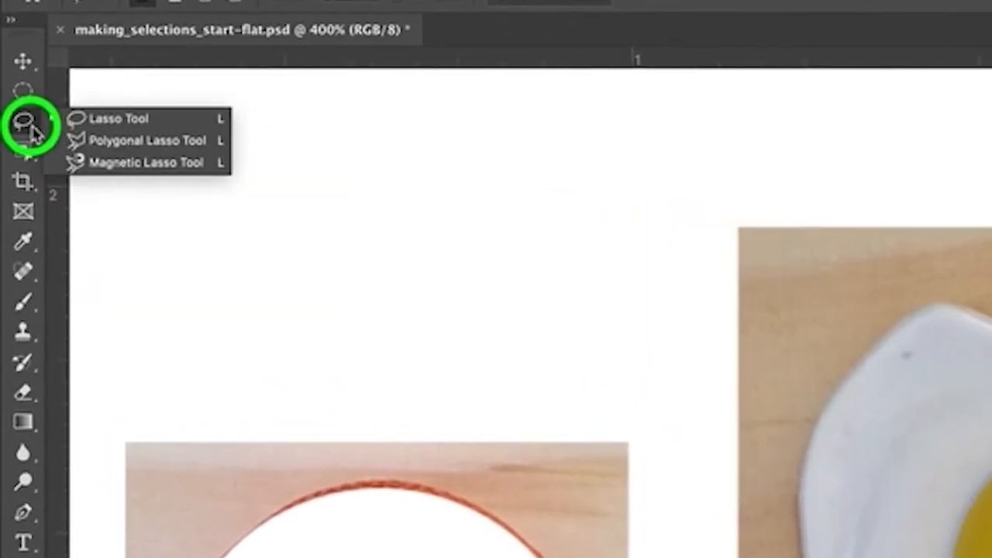
click(102, 164)
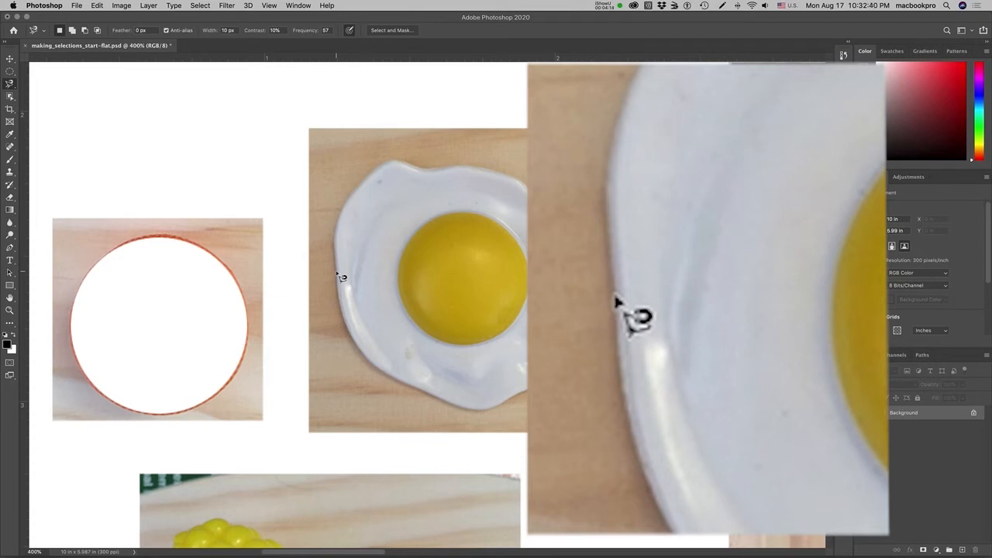
click(336, 273)
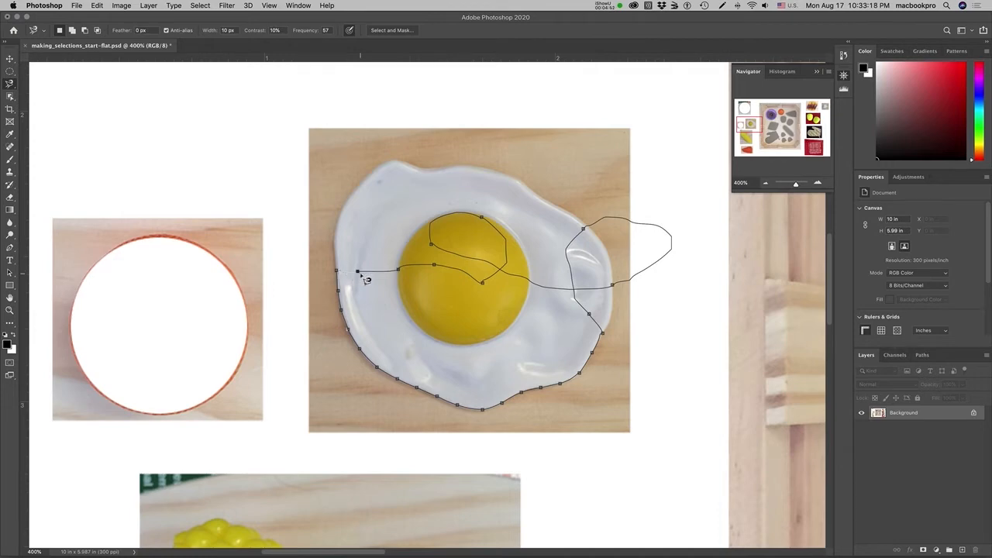
double_click(361, 275)
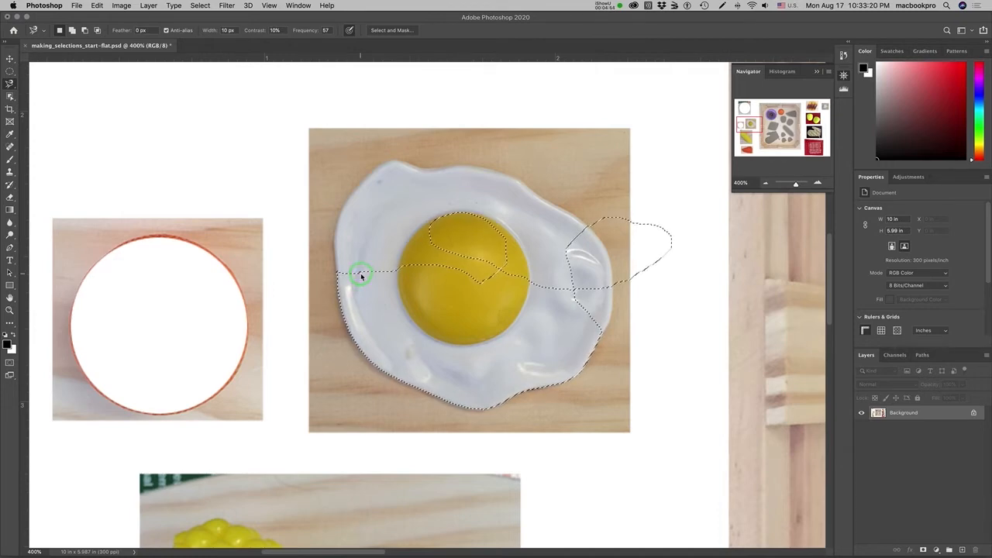
Step: Clear the stray selection and trace a closed Magnetic Lasso outline around the fried egg, cutting loosely past its lower edge
key(super+d)
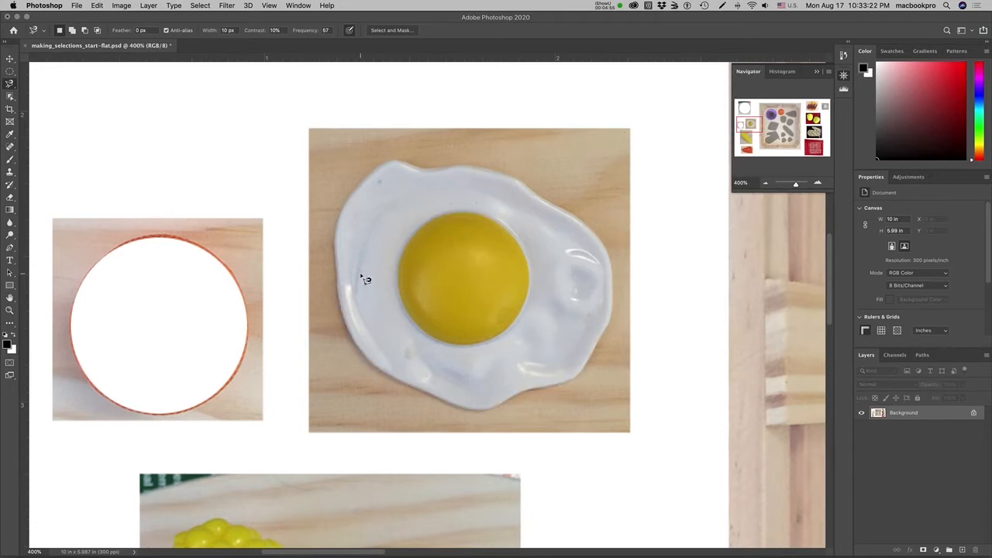
click(337, 271)
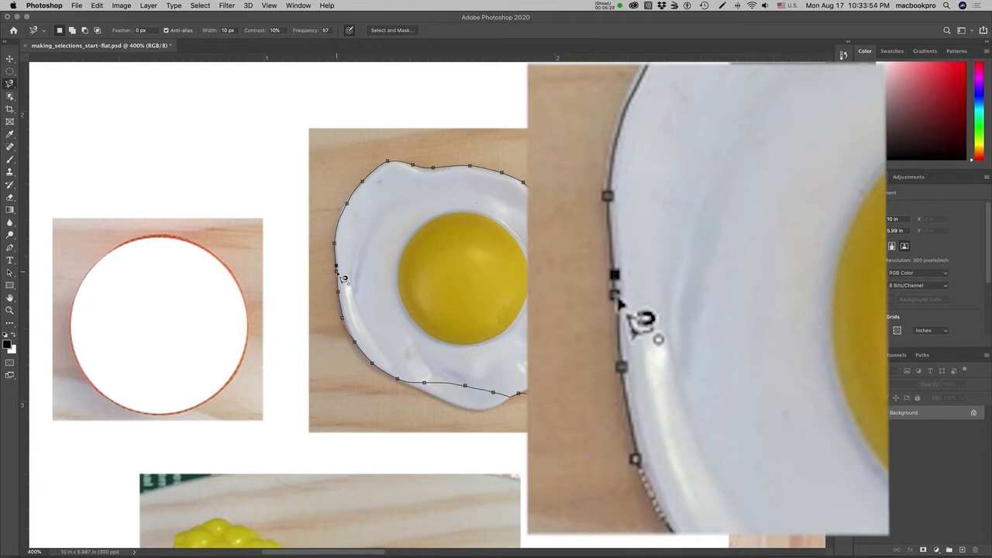
click(337, 273)
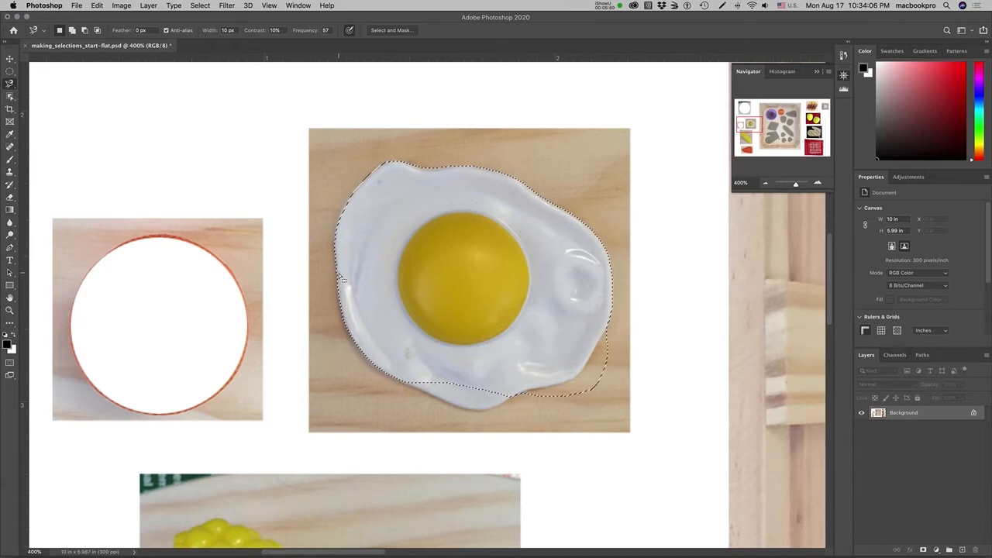
Step: Correct the egg selection with the Lasso tool, adding the missed lower edge and subtracting the excess wood background
scroll(452, 288, down, 3)
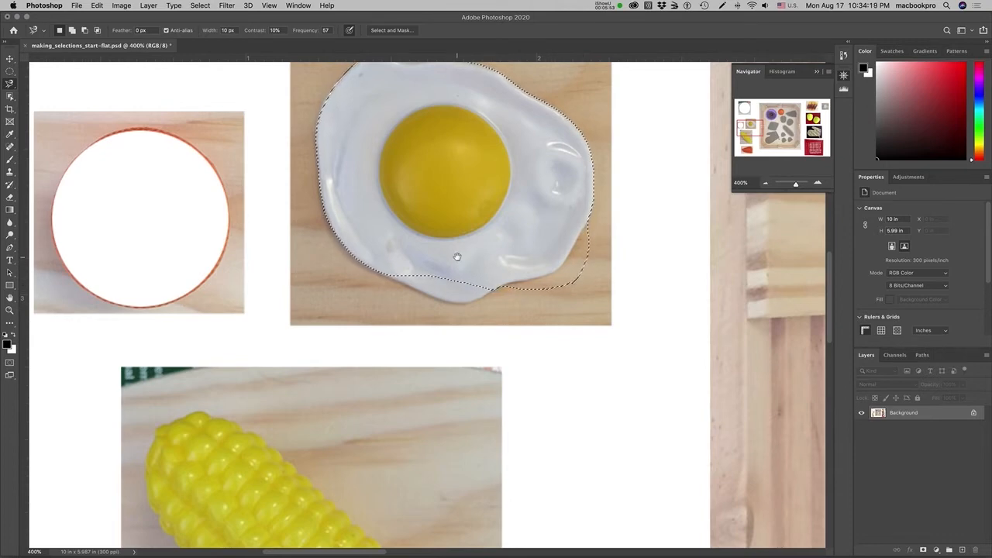
drag(454, 255, 438, 287)
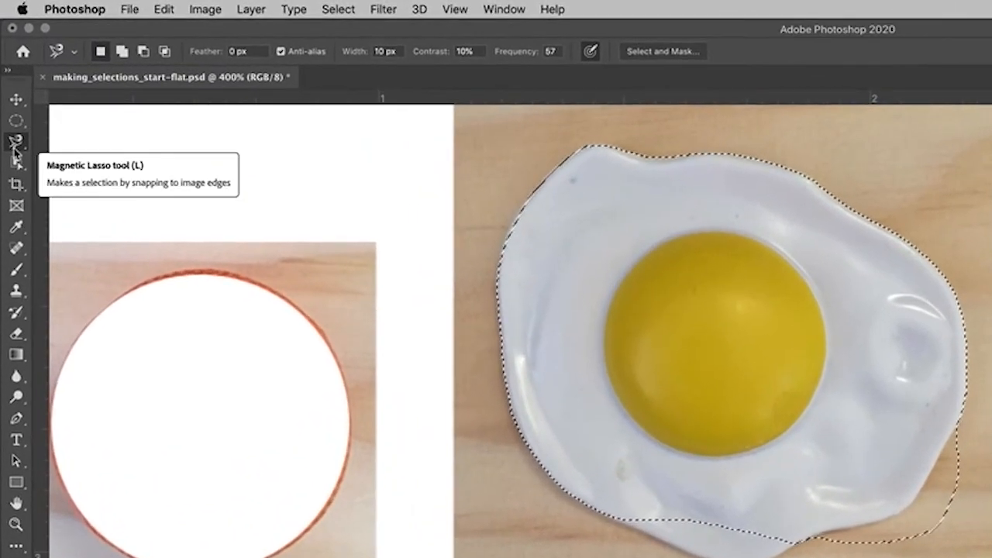
click(12, 123)
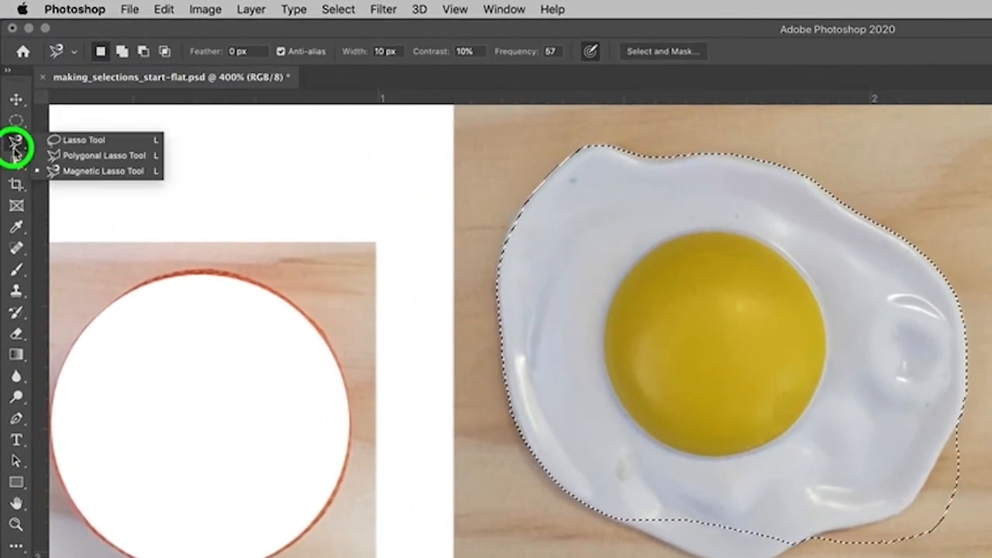
drag(14, 152, 90, 147)
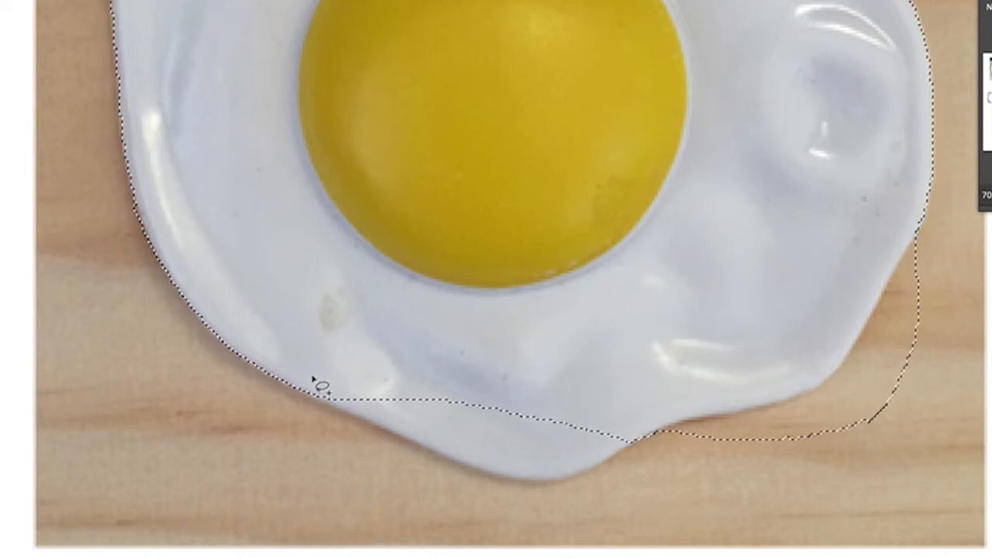
mouse_move(287, 319)
mouse_down()
mouse_move(351, 347)
mouse_move(373, 331)
mouse_move(381, 286)
mouse_move(355, 272)
mouse_move(301, 277)
mouse_move(285, 319)
mouse_up()
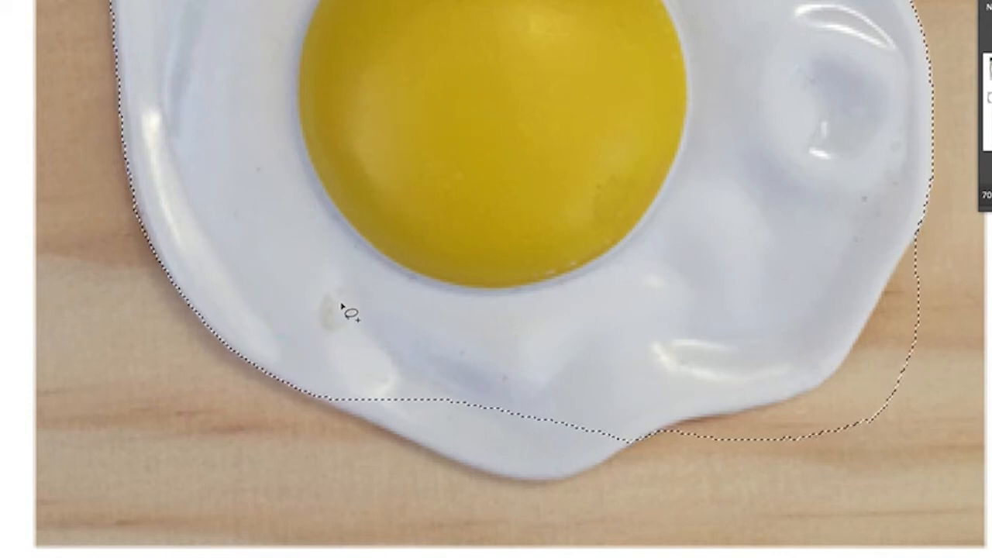
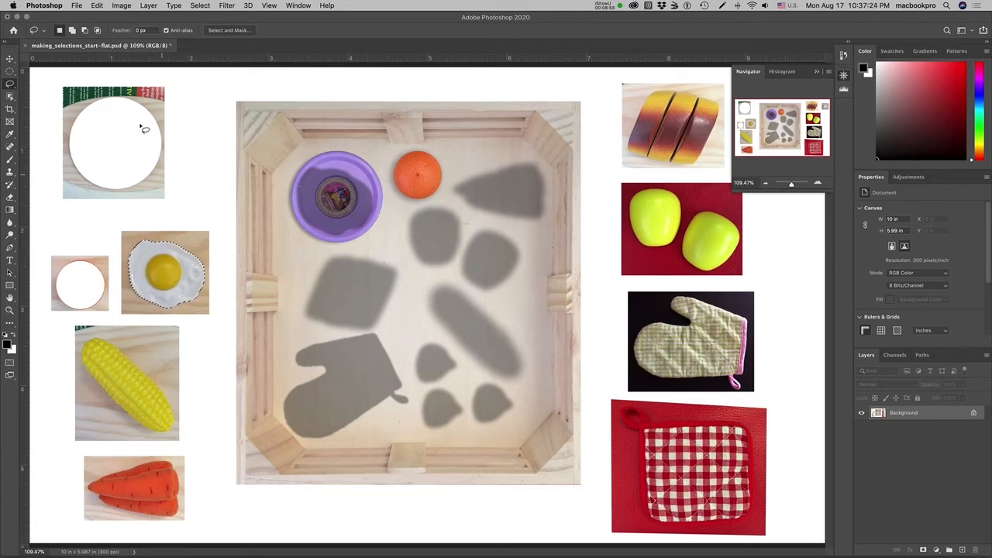
Step: Cut the selected egg out of the Background layer and paste it onto its own layer
click(98, 5)
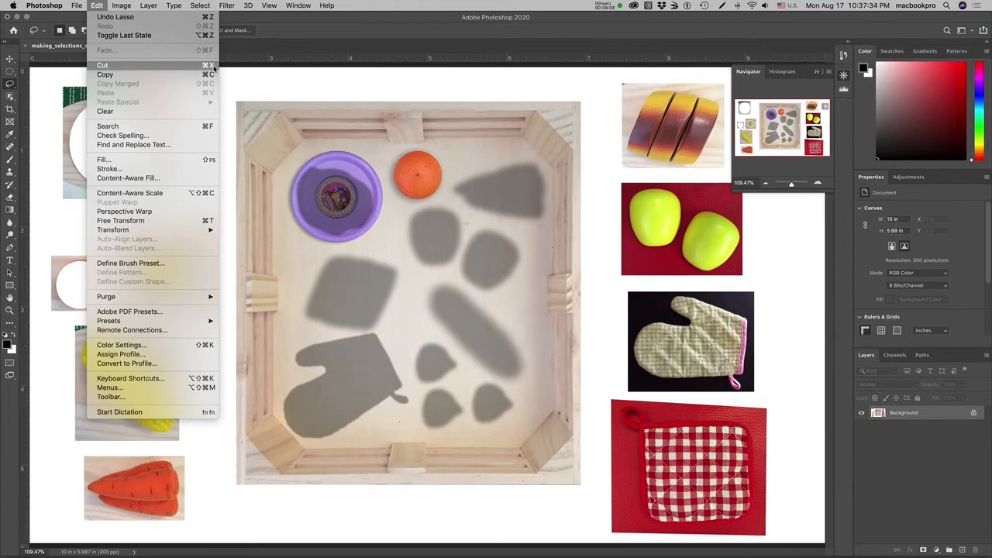
click(277, 29)
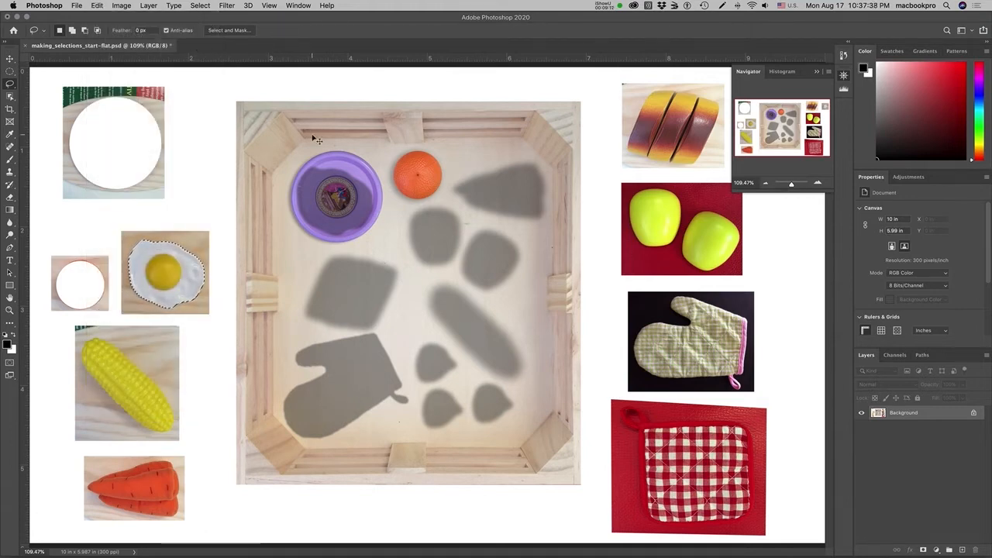
key(super+BackSpace)
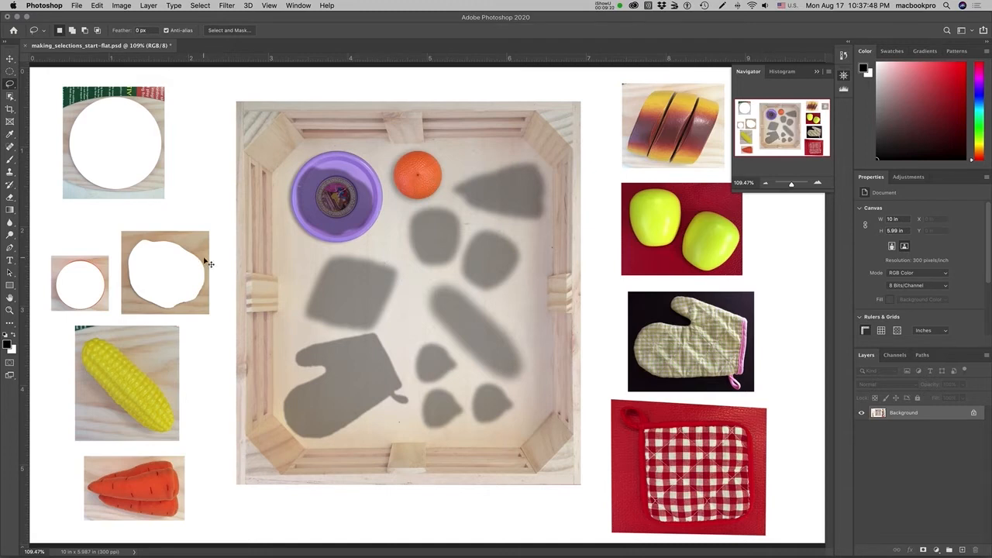
key(super+v)
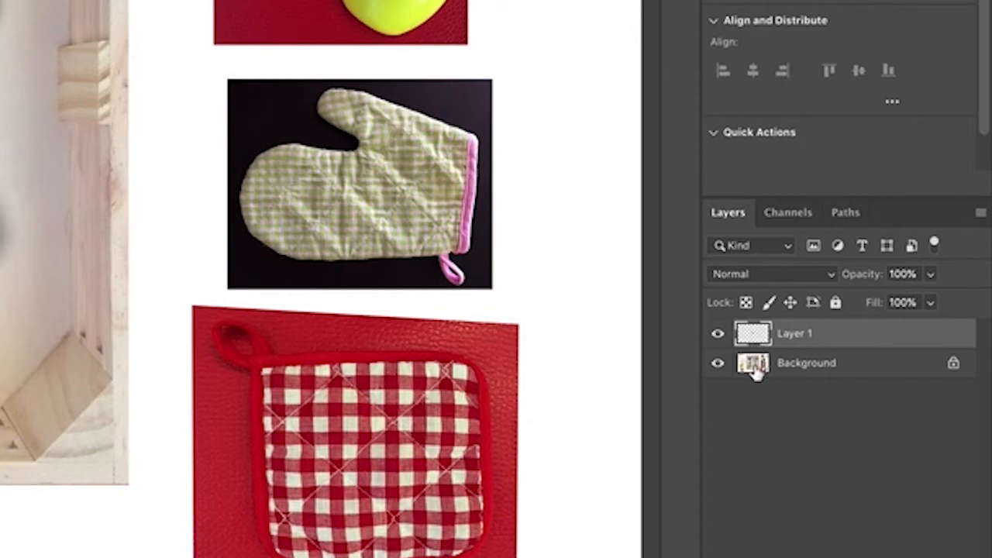
Step: Rename the pasted layer as egg
double_click(795, 338)
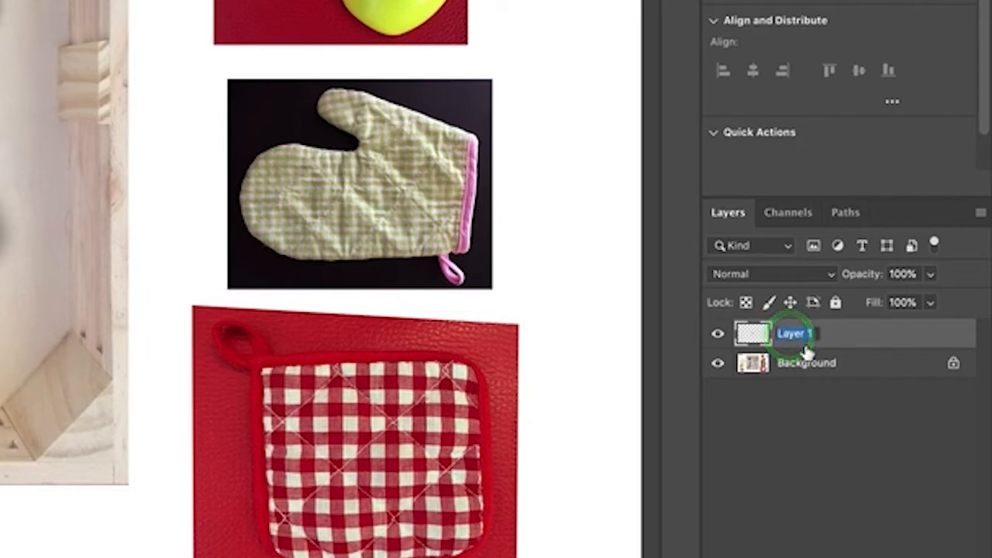
text(egg)
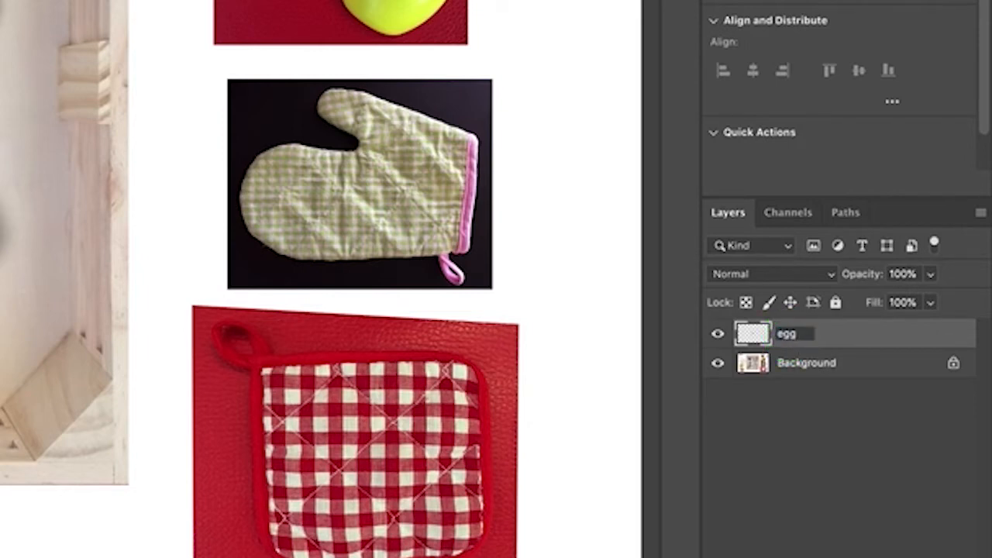
click(810, 404)
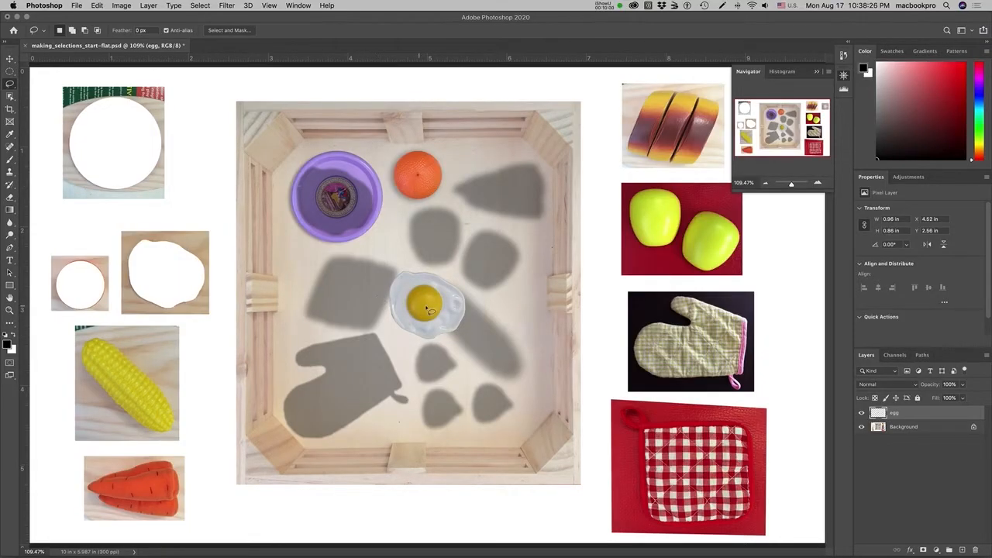
Step: Move the egg onto the purple plate, fine-tuning its position with snapping turned off, and check it by hiding and showing its layer
key(v)
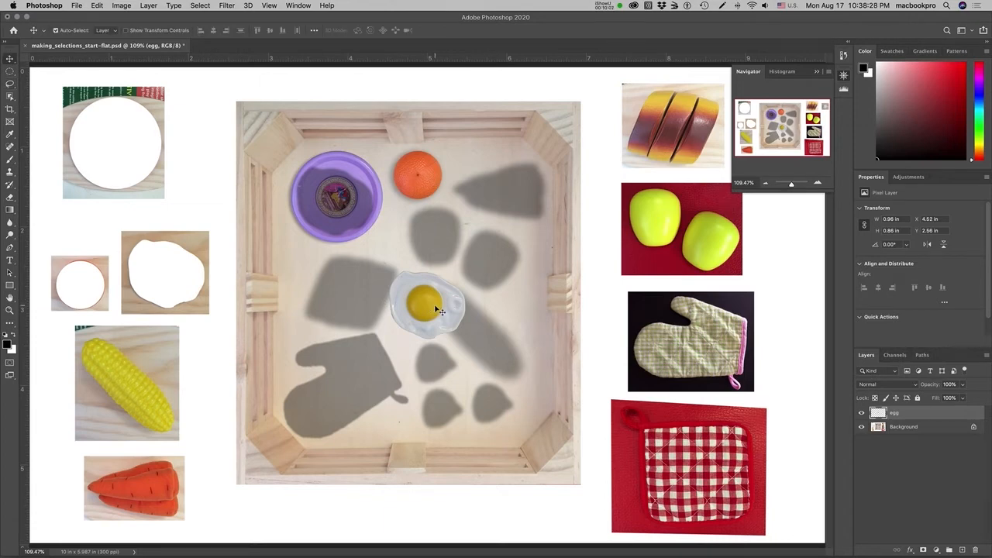
drag(436, 310, 332, 212)
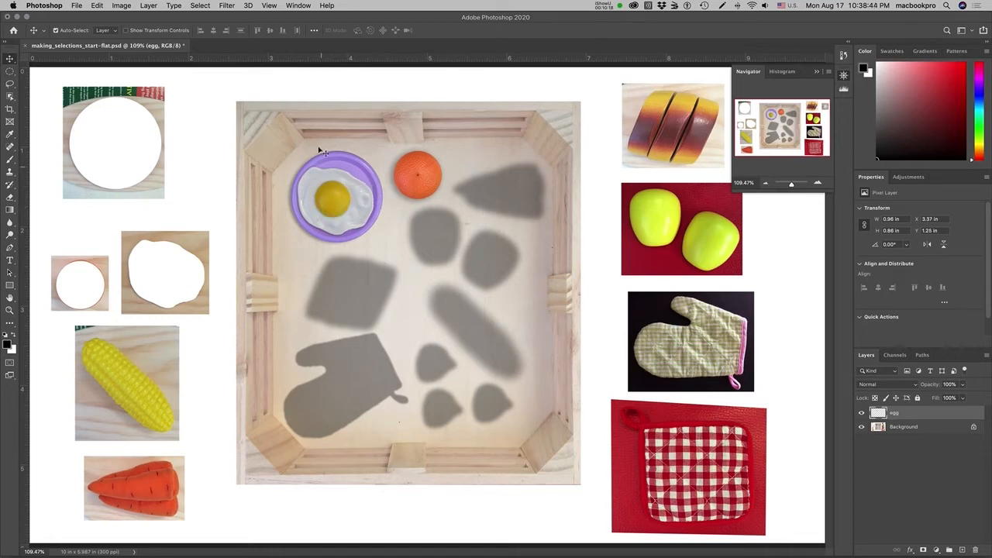
click(269, 6)
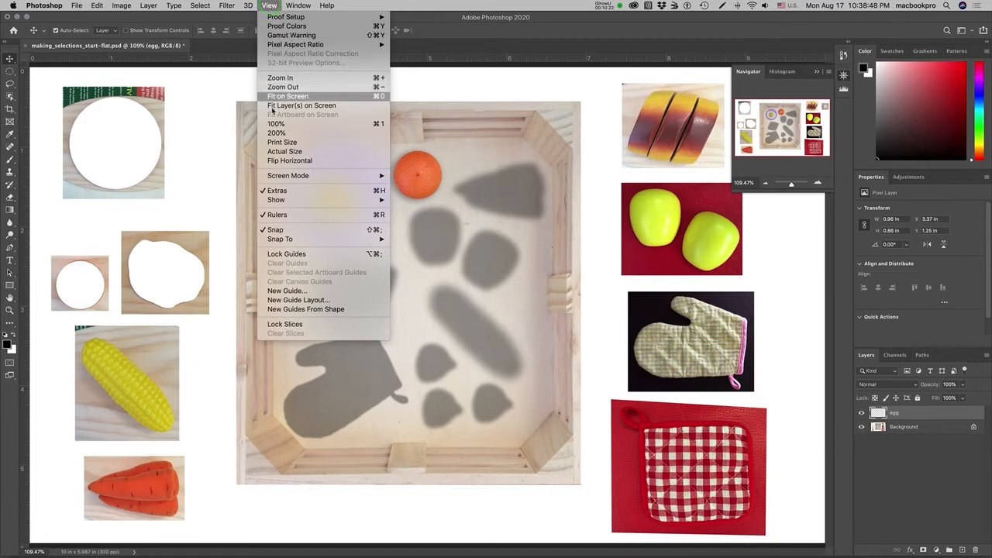
click(279, 229)
drag(313, 197, 317, 201)
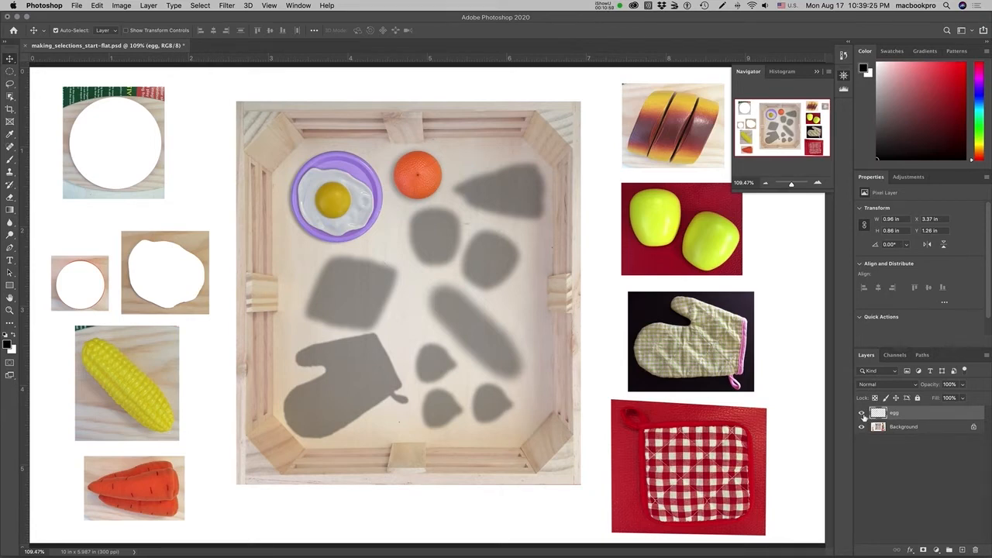
click(861, 414)
click(862, 414)
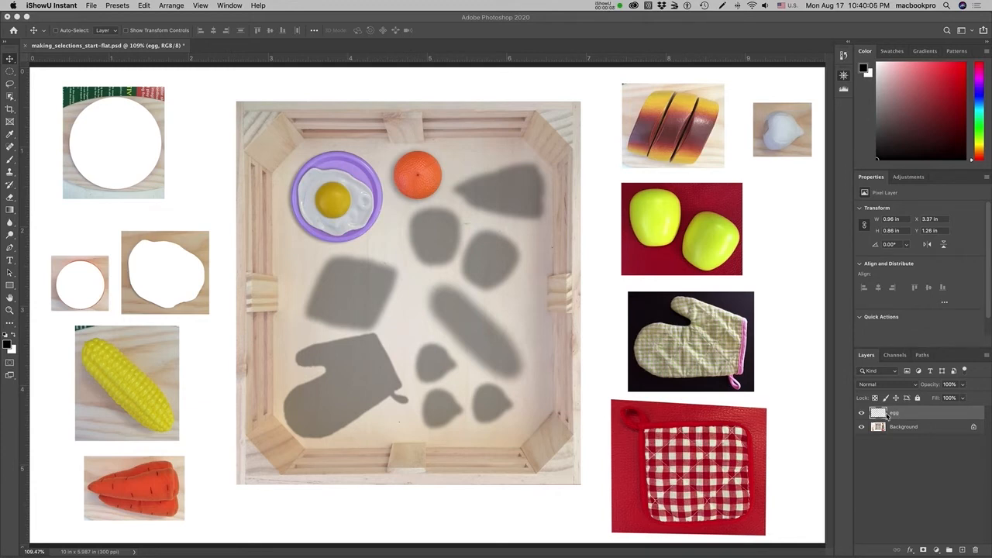
Step: Select the corn cob on the Background layer with the Quick Selection tool and move it onto the long diagonal shadow in the crate
click(940, 429)
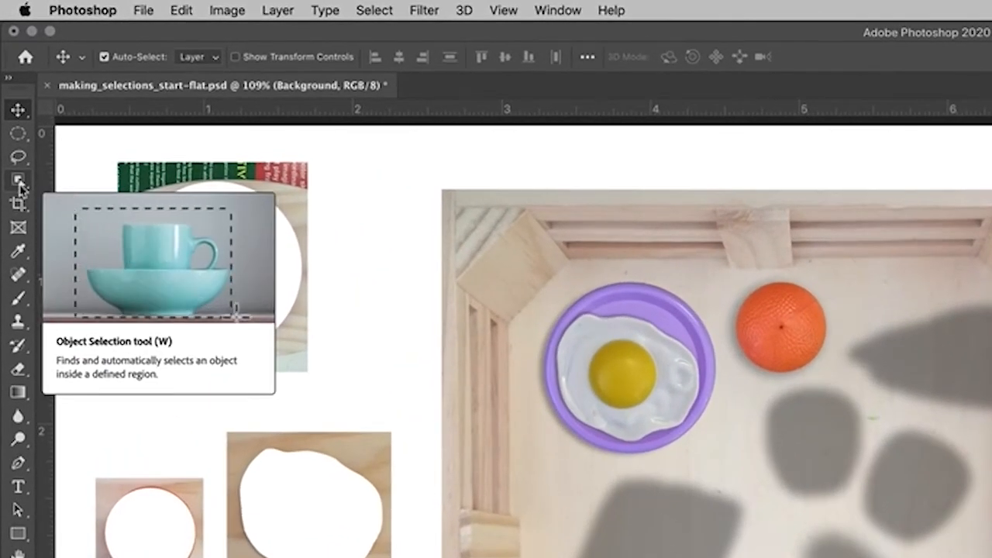
click(20, 183)
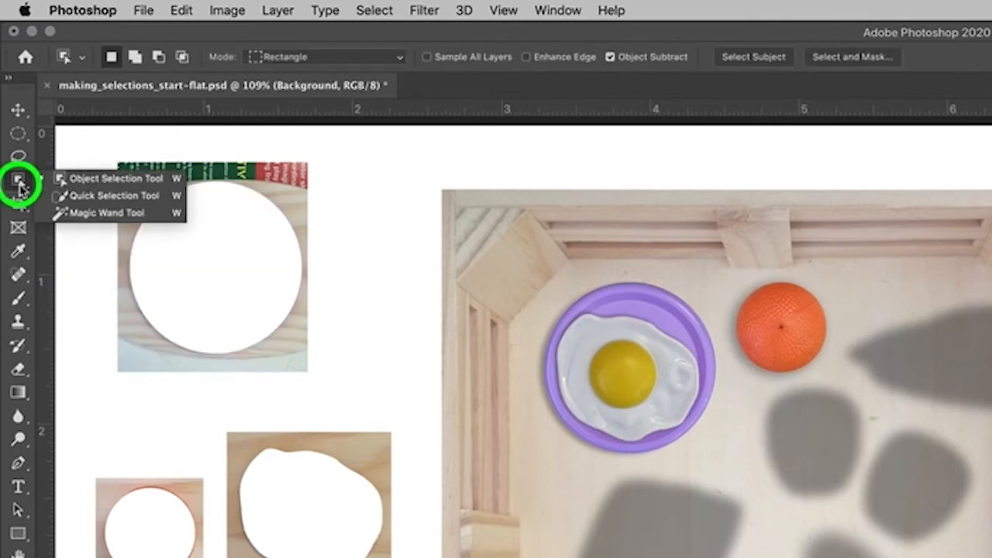
click(96, 199)
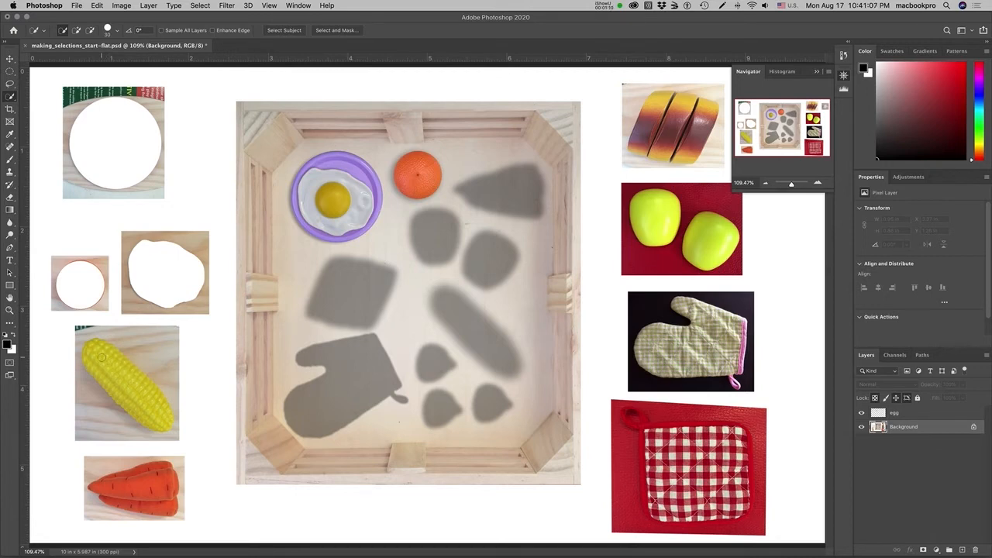
drag(101, 357, 124, 401)
key(v)
drag(132, 398, 481, 344)
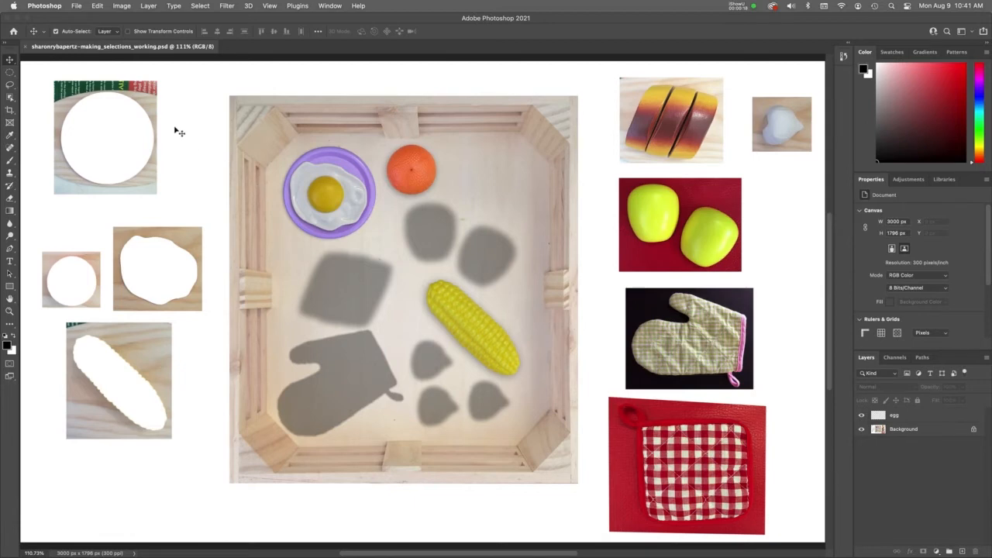
Step: Place carrots.png from the making_selections2021 folder into the document as an embedded image
click(77, 7)
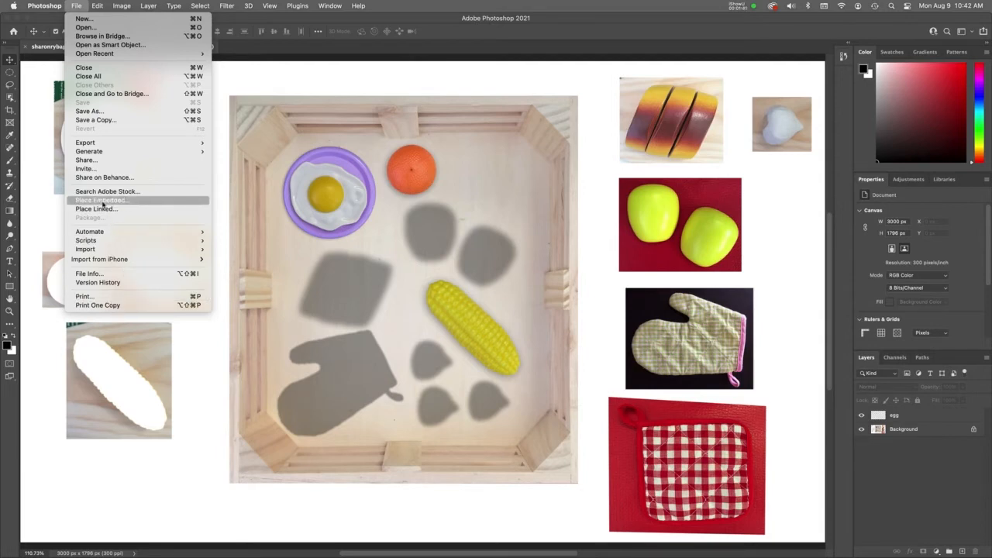
click(101, 201)
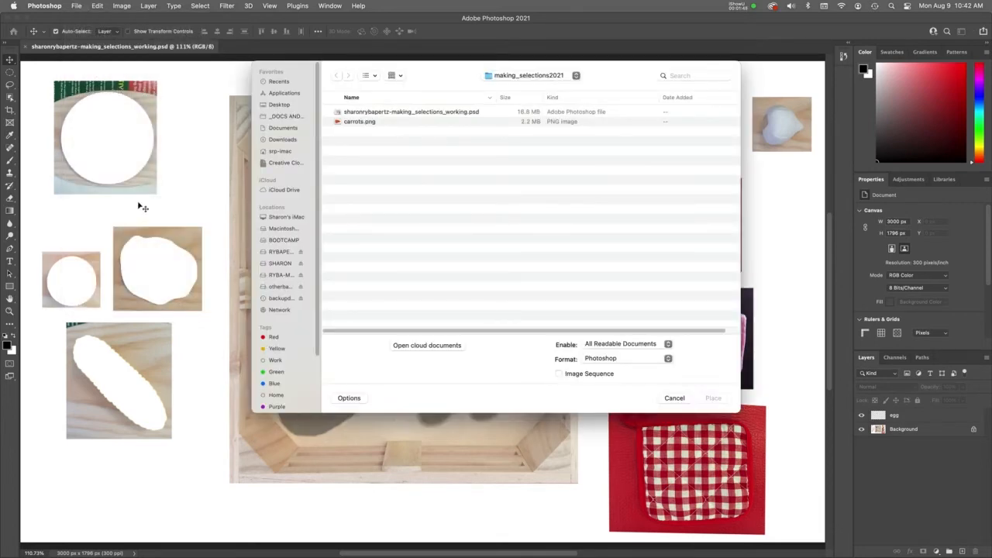
click(359, 122)
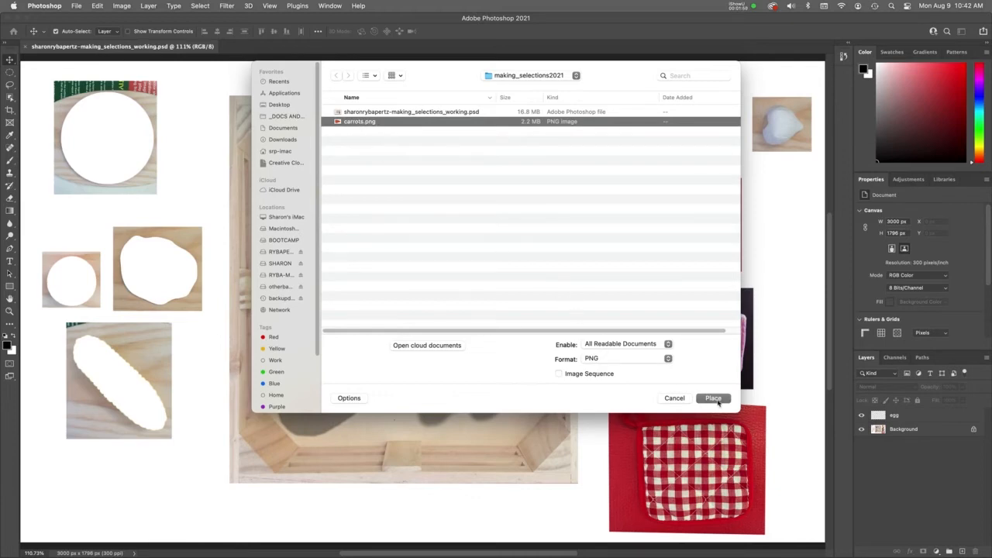
click(713, 398)
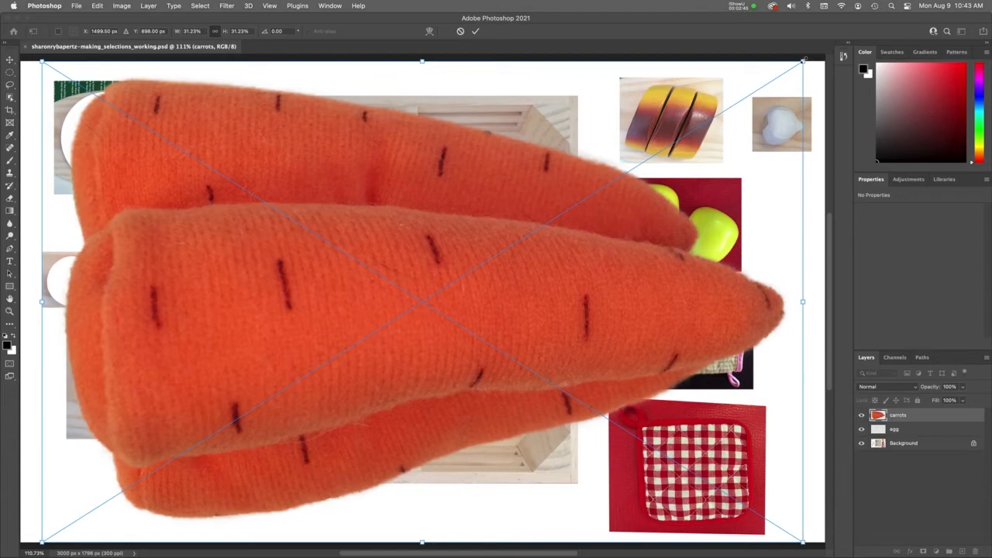
Step: Resize the placed carrots proportionally to 25.19%, trying a non-proportional resize along the way and undoing it
drag(803, 60, 629, 209)
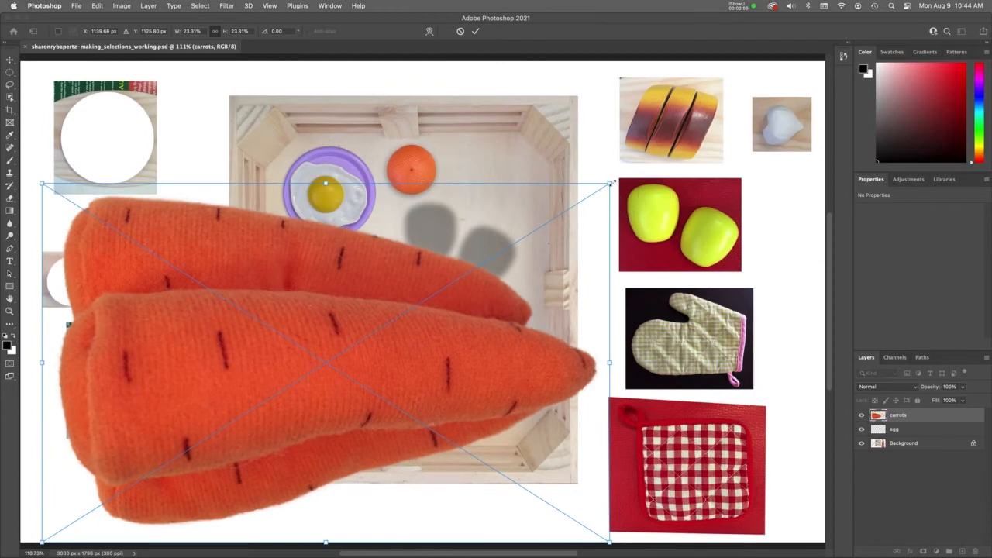
drag(610, 185, 591, 172)
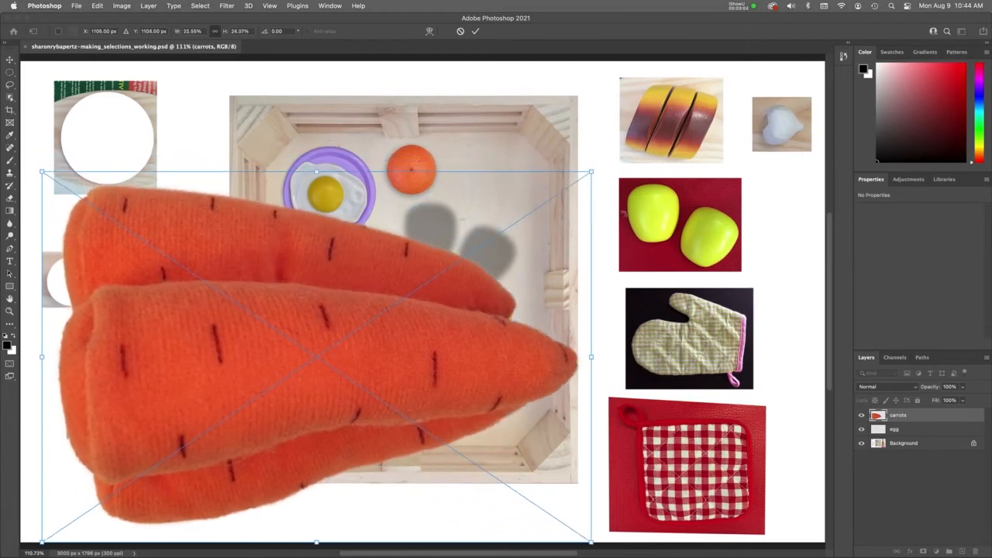
key(super+z)
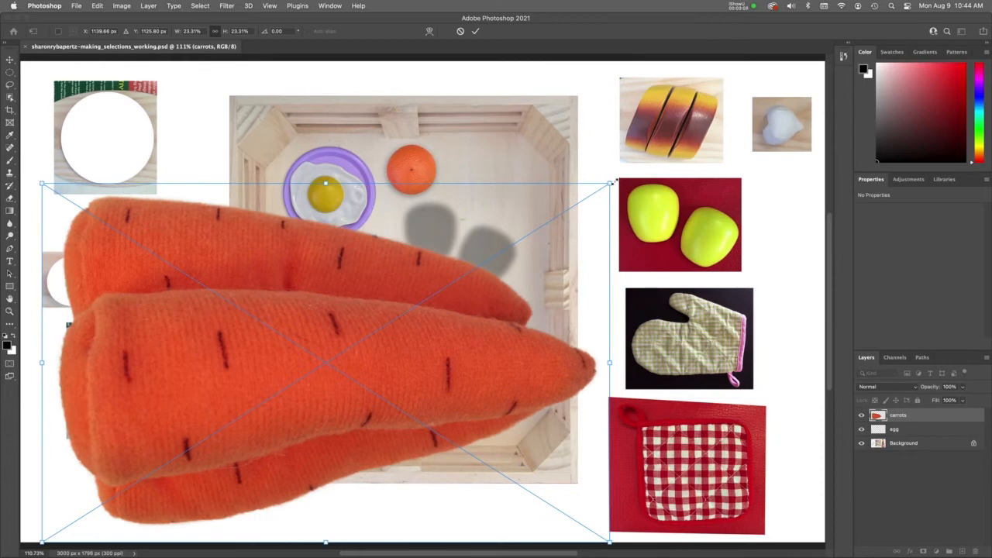
drag(610, 183, 656, 155)
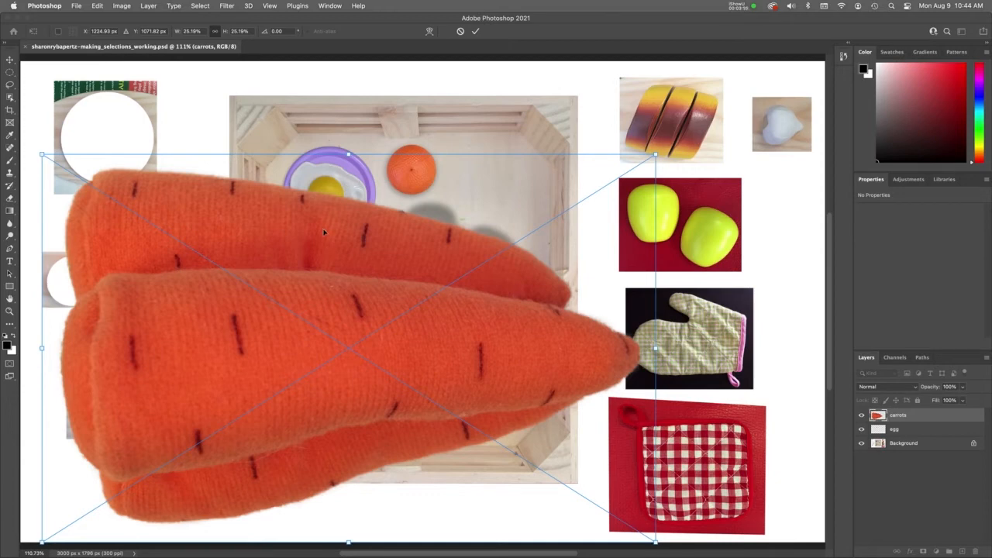
Step: Move the placed carrots into the crate beside the orange and scale them down proportionally to 3.70%
drag(323, 240, 448, 160)
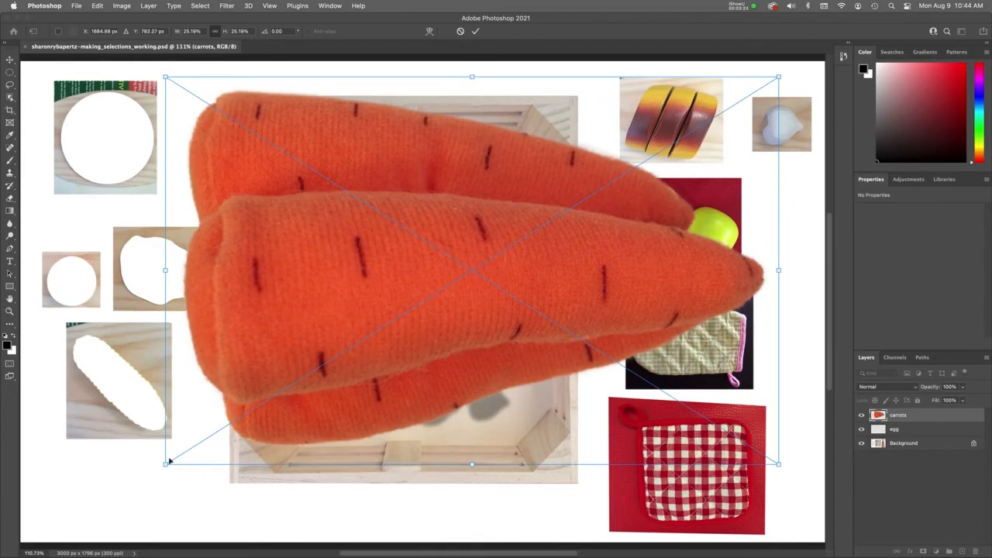
drag(163, 466, 533, 218)
drag(636, 166, 504, 183)
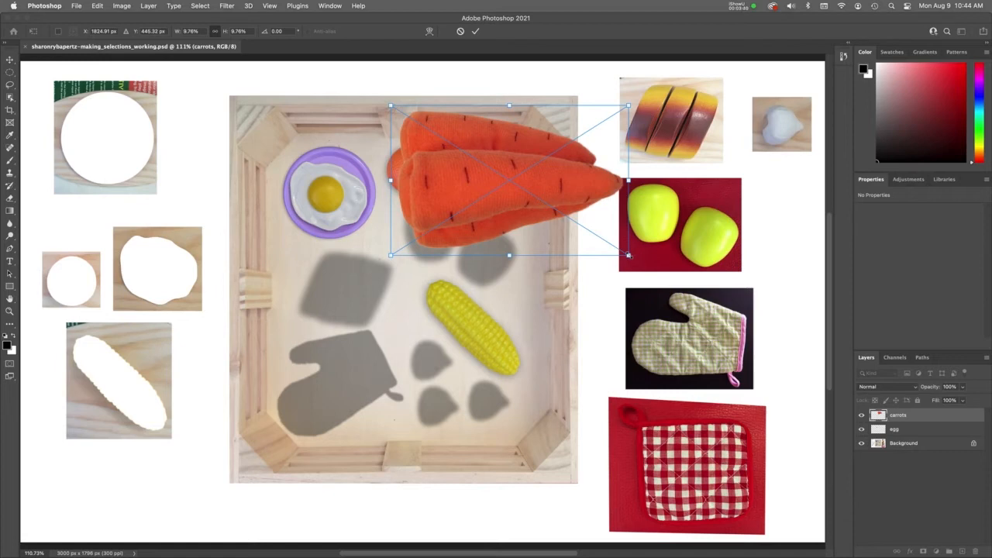
drag(629, 256, 561, 200)
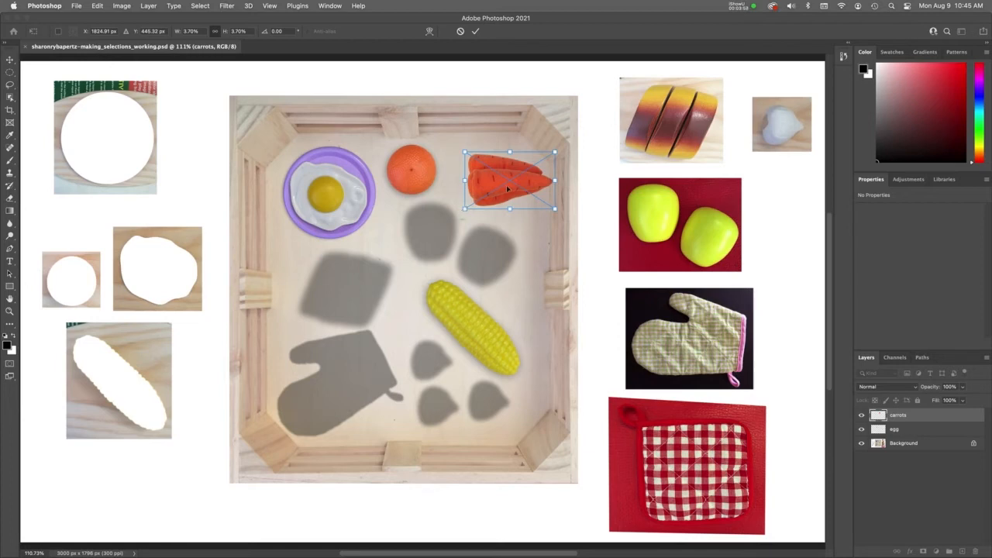
Step: Fine-tune the carrots to 3.48% scale, position them over their shadow beside the orange, and commit the placement
drag(508, 188, 482, 197)
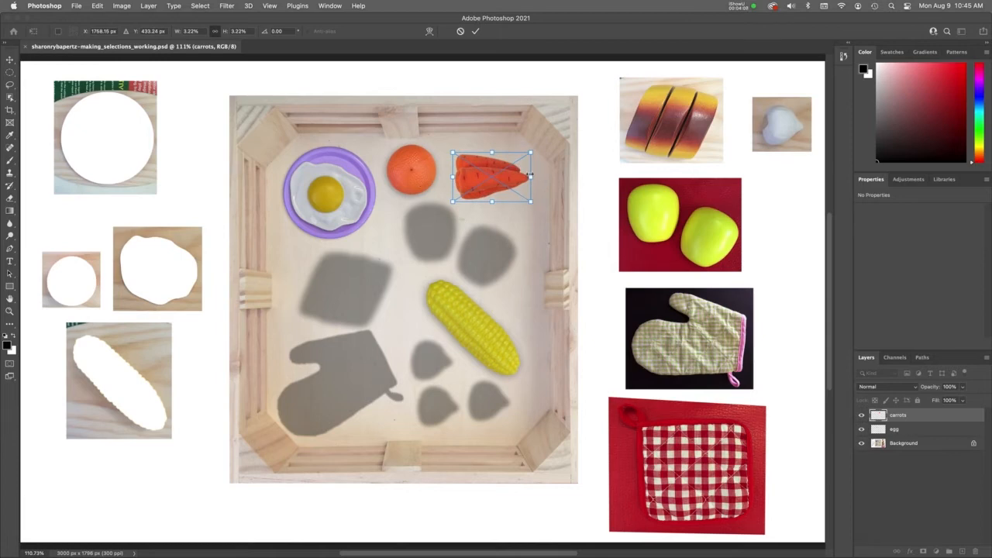
drag(513, 187, 518, 186)
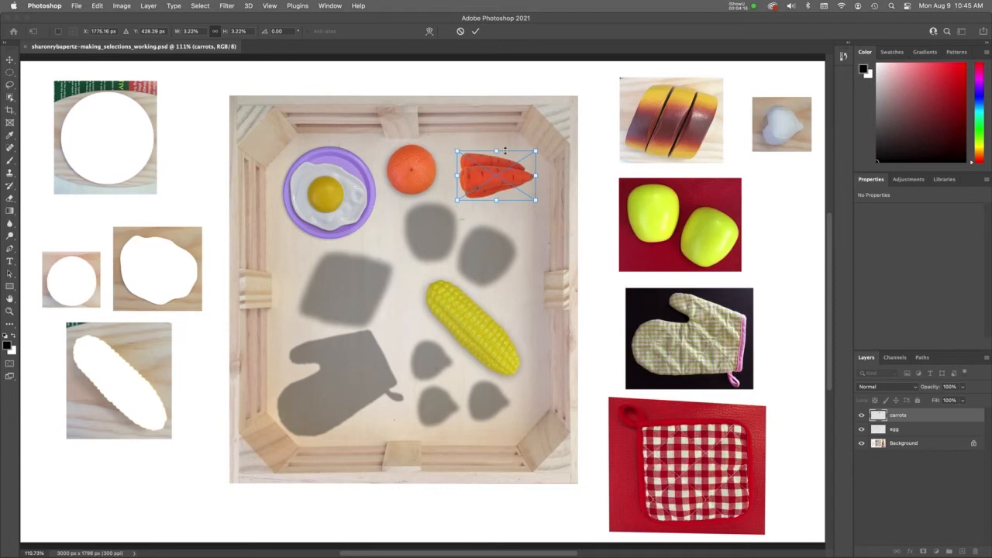
drag(535, 151, 559, 136)
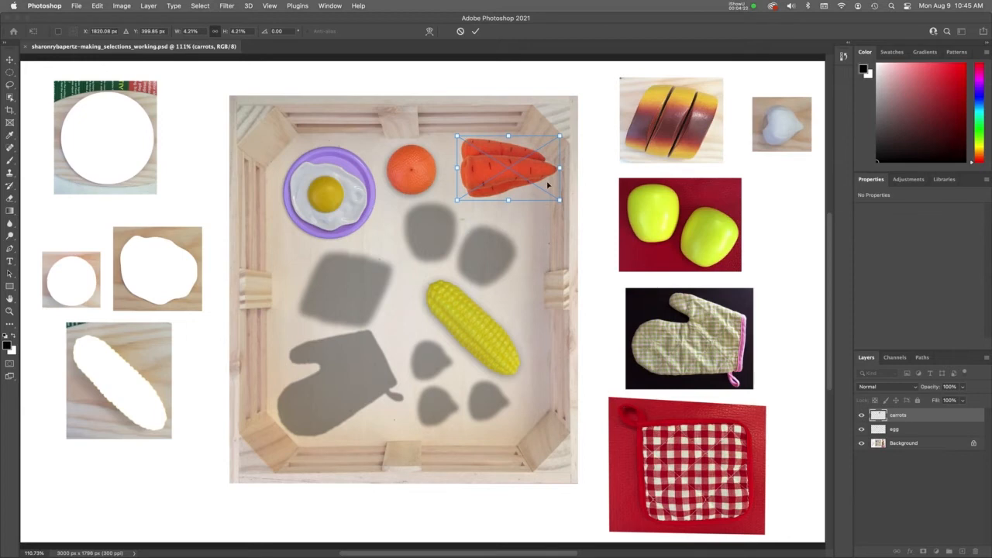
drag(559, 137, 541, 147)
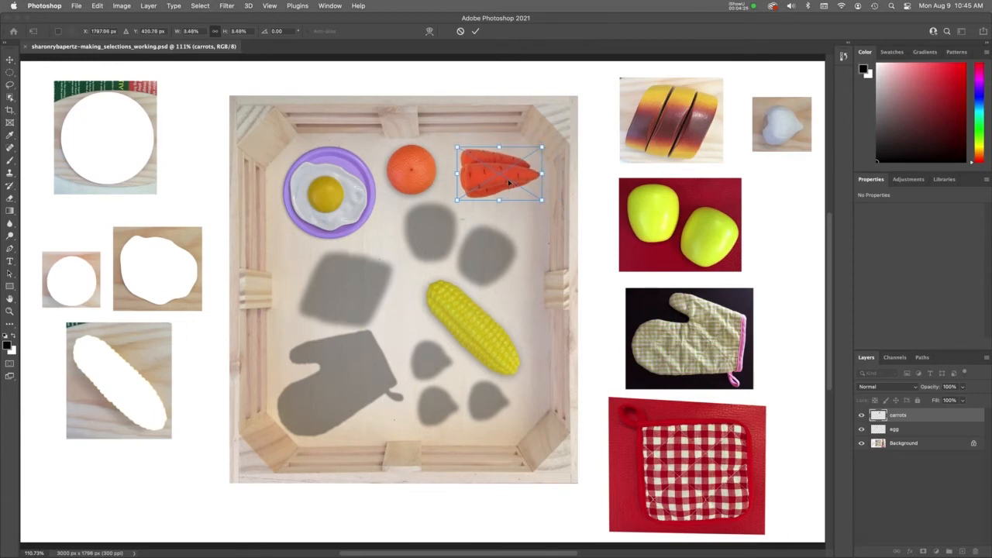
drag(504, 186, 503, 186)
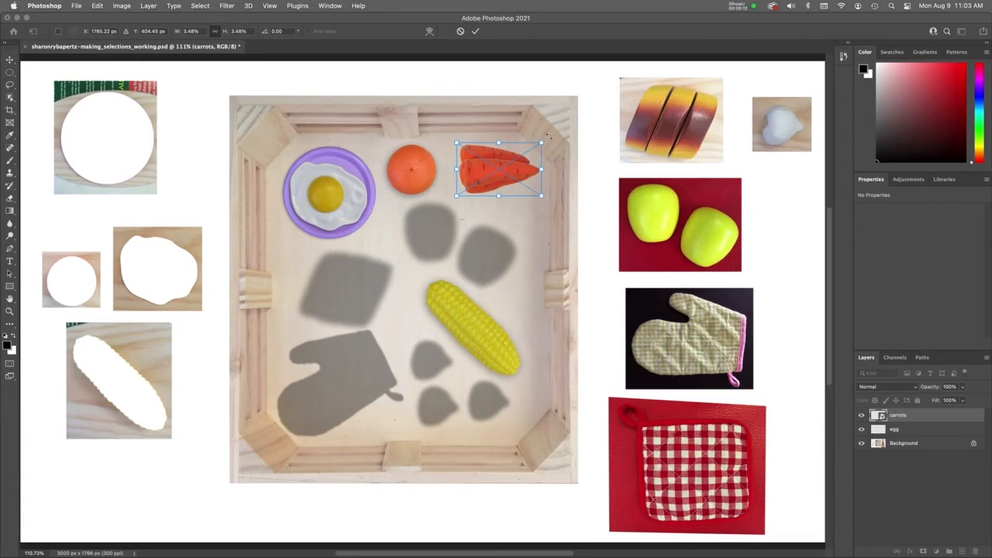
drag(548, 137, 431, 180)
drag(510, 189, 503, 195)
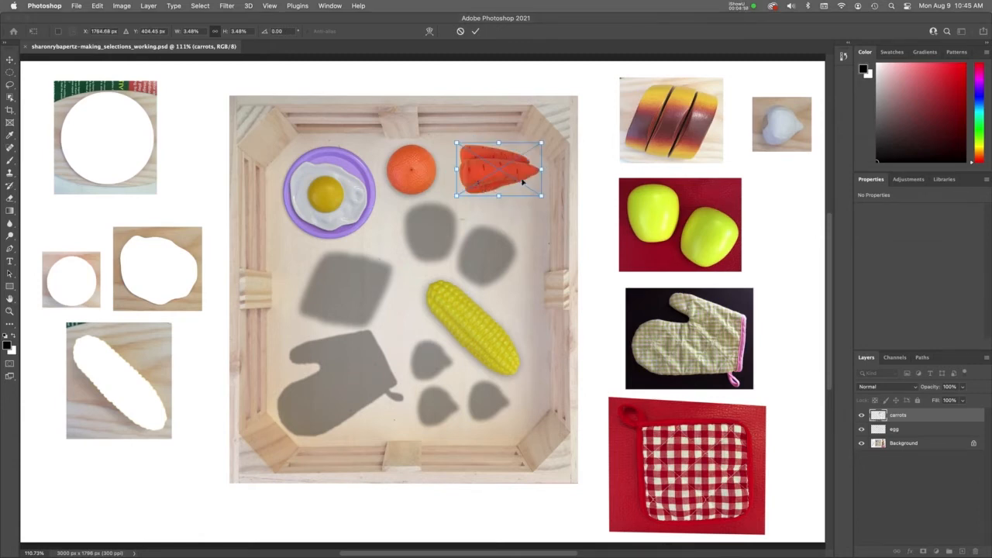
mouse_move(479, 163)
mouse_down()
mouse_move(465, 155)
mouse_move(496, 178)
mouse_move(468, 173)
mouse_move(480, 163)
mouse_up()
click(476, 32)
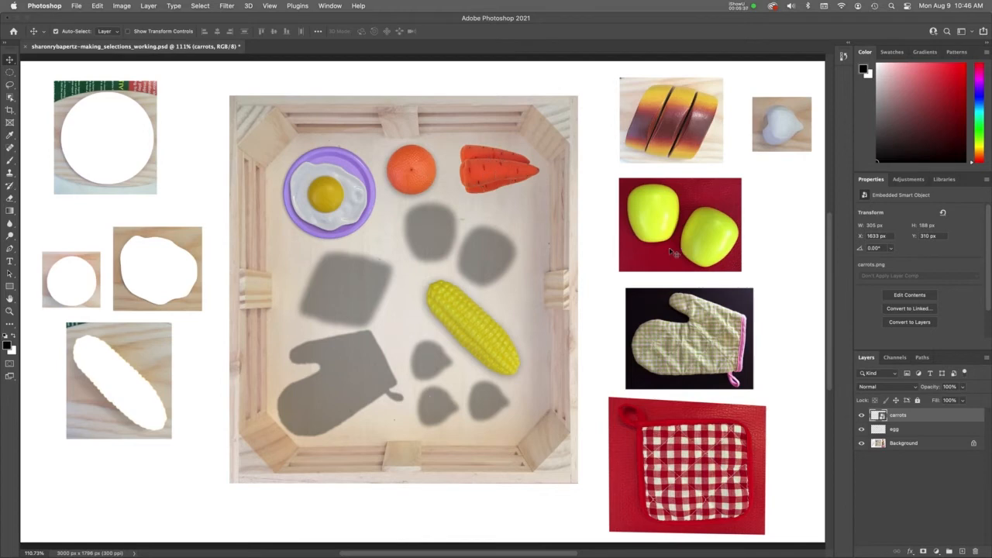
Step: Add a drop shadow to the carrots layer and set its lighting angle to 30°
double_click(946, 418)
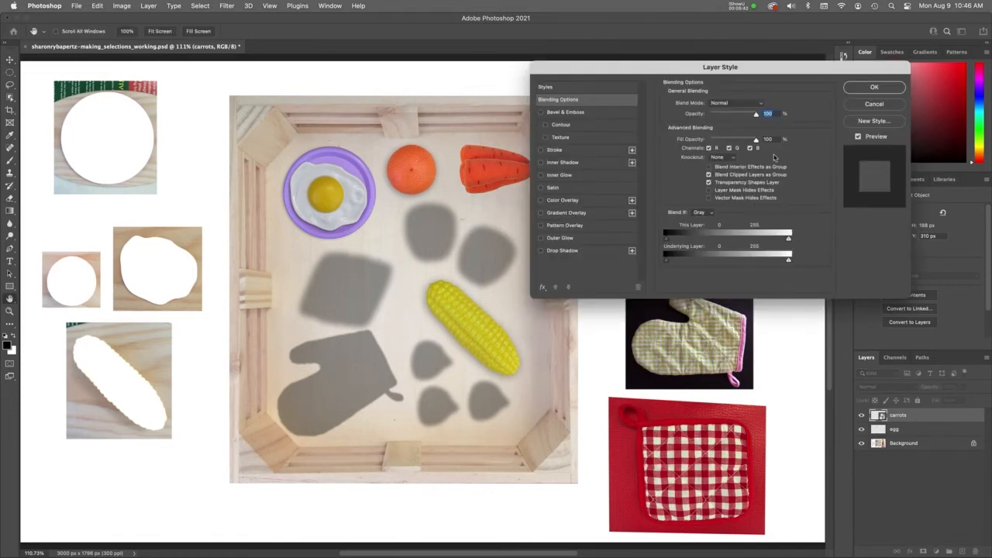
drag(755, 68, 317, 225)
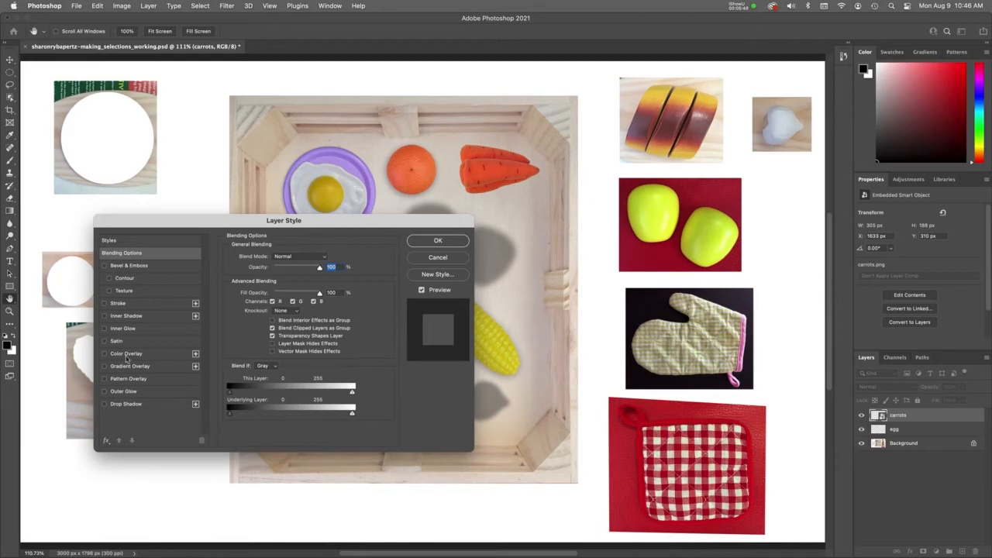
click(104, 406)
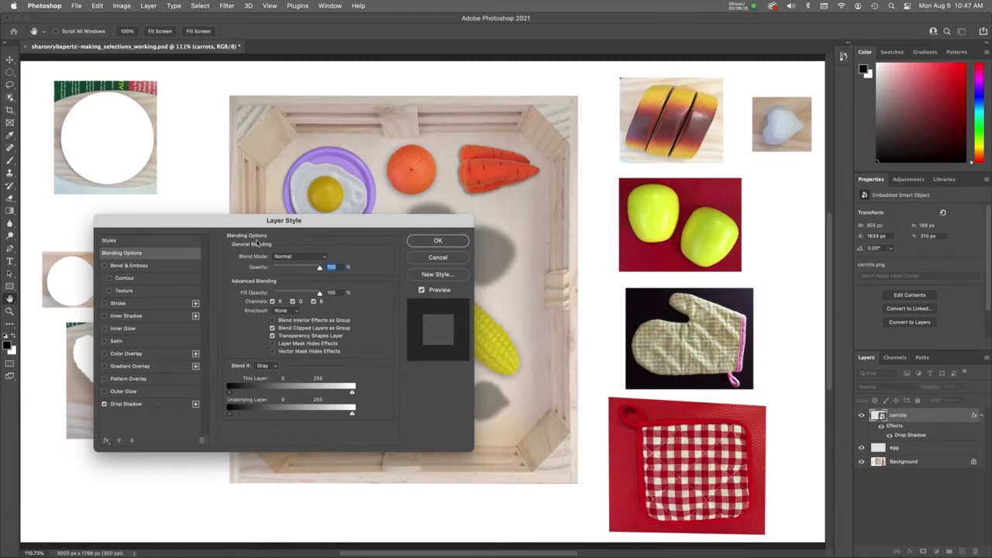
click(172, 409)
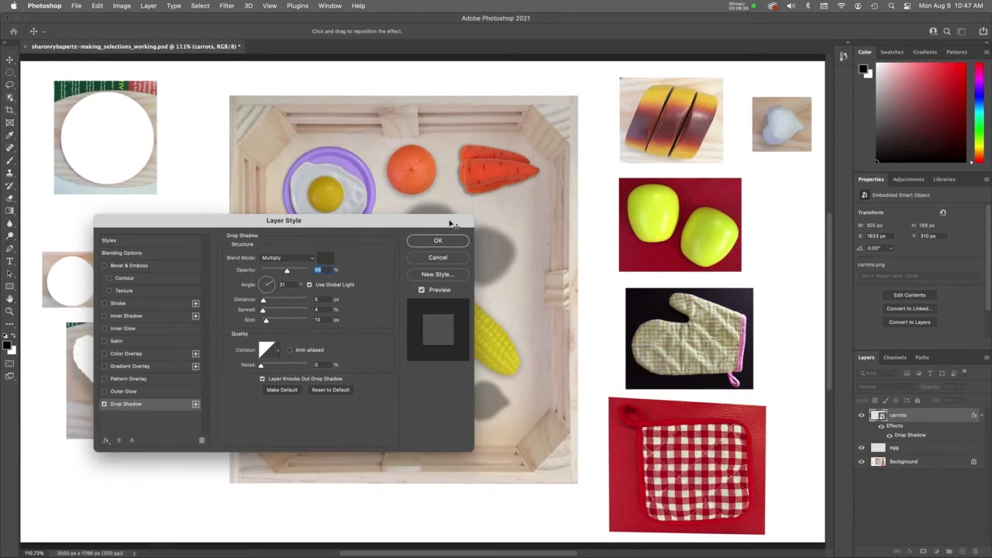
drag(449, 222, 540, 296)
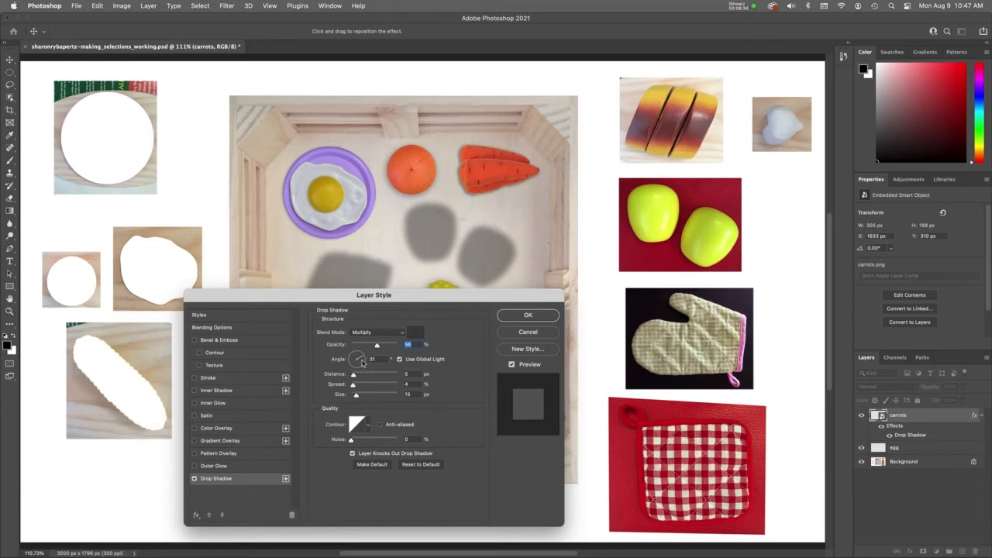
mouse_move(362, 363)
mouse_down()
mouse_move(359, 379)
mouse_move(335, 370)
mouse_move(362, 360)
mouse_up()
drag(362, 358, 381, 373)
drag(366, 359, 367, 357)
Step: Set the drop shadow colour to dark grey-brown #514f4b by sampling the crate's wood near the carrots and darkening the sampled colour
scroll(466, 177, up, 4)
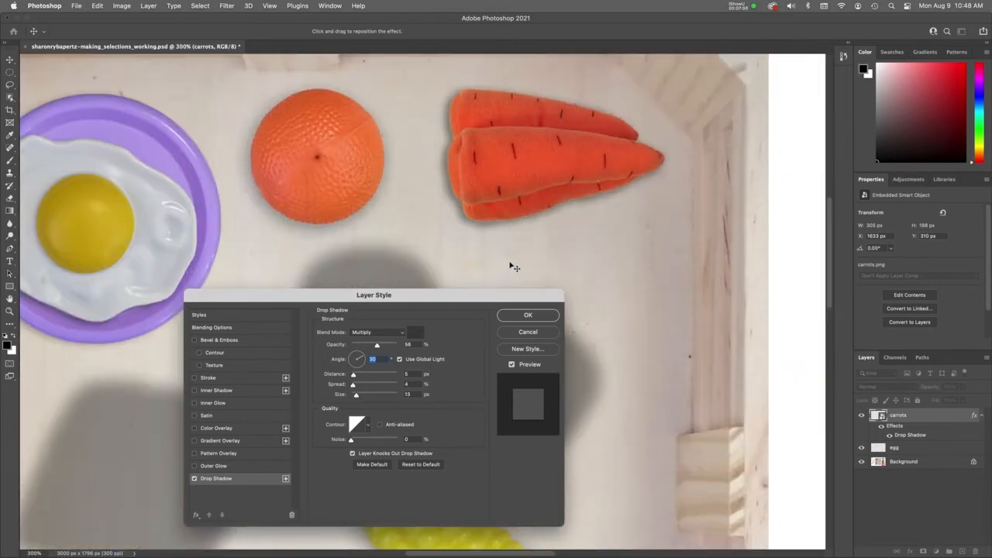
drag(512, 263, 537, 238)
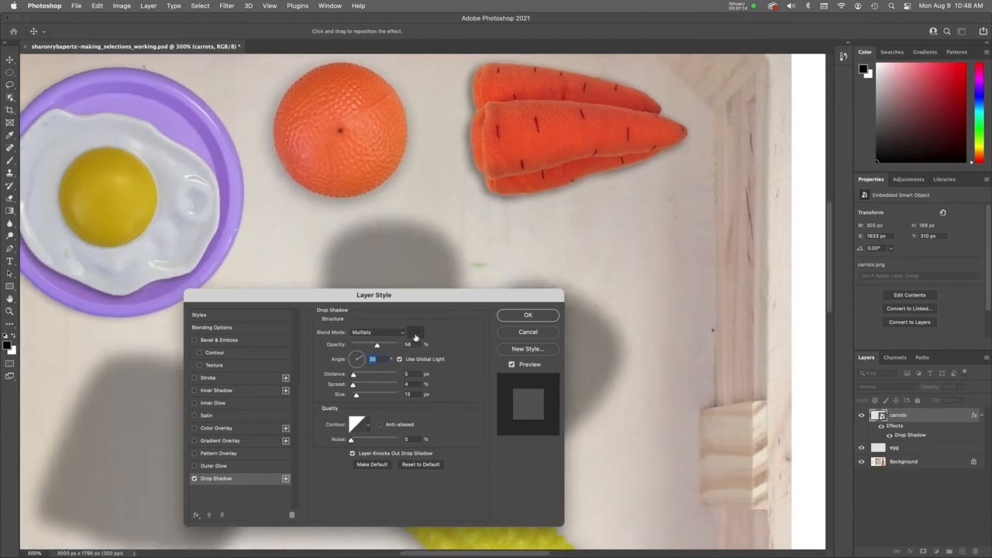
click(414, 336)
click(385, 326)
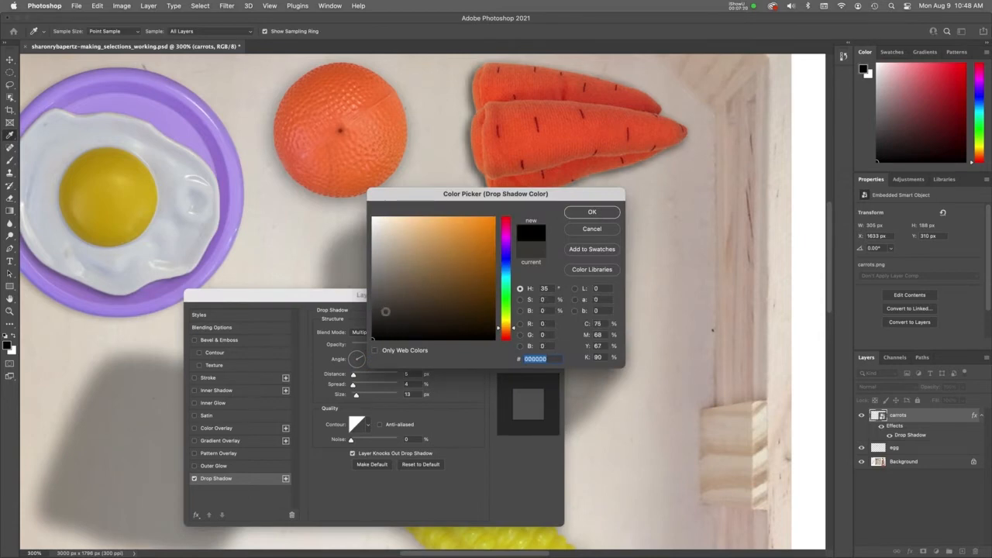
drag(446, 197, 494, 252)
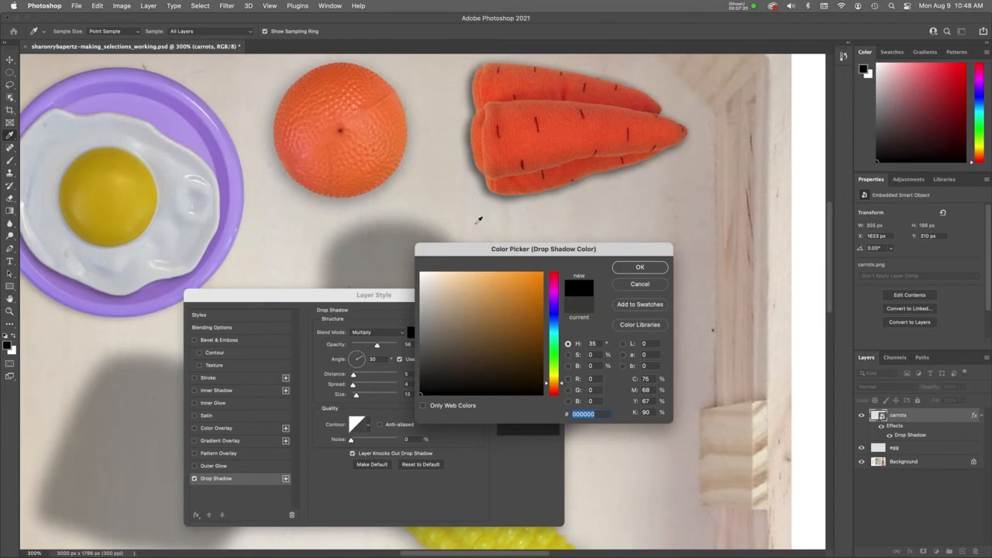
drag(490, 248, 521, 240)
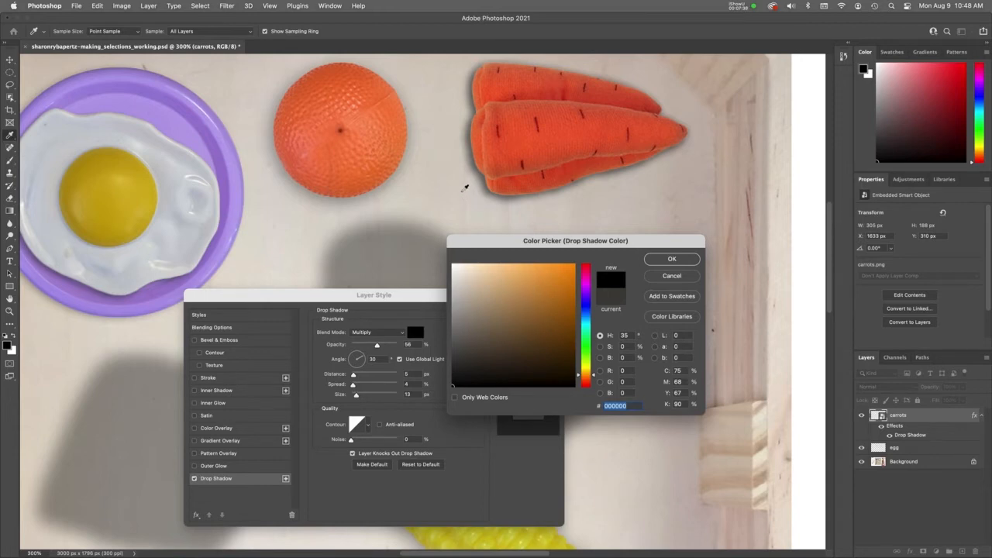
click(465, 188)
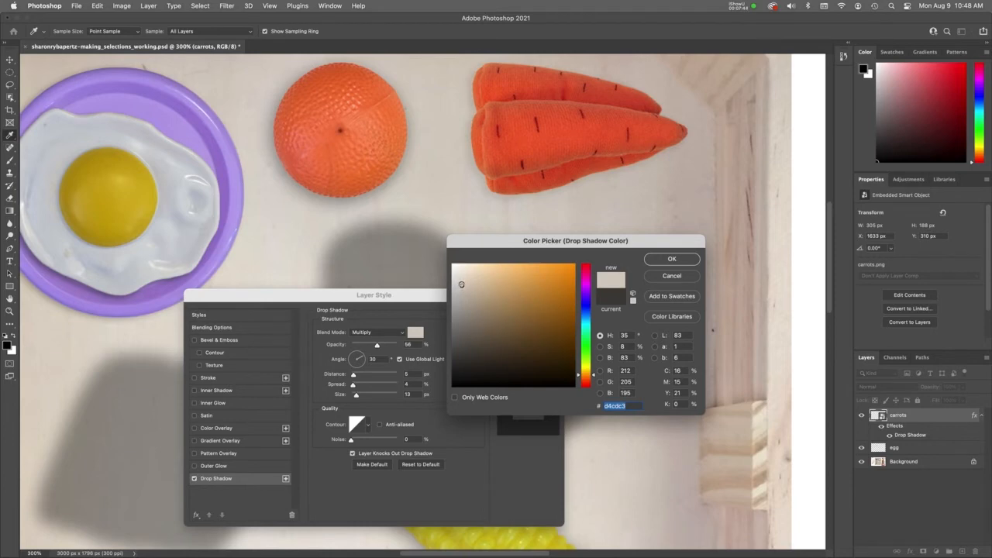
drag(461, 284, 461, 347)
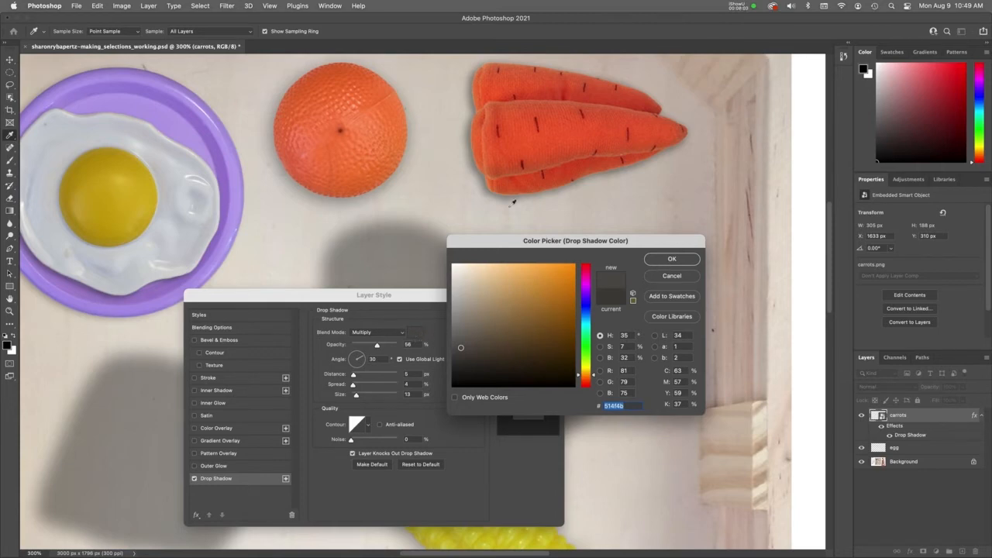
click(665, 259)
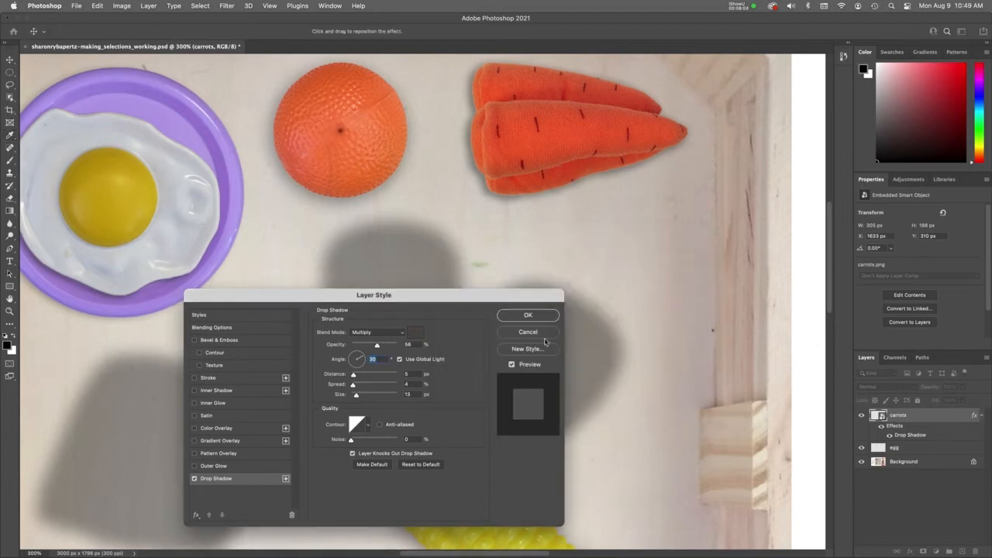
Step: Set the drop shadow to 41% opacity, 7 px distance, 5% spread and 13 px size, and apply the layer style
drag(383, 348, 355, 379)
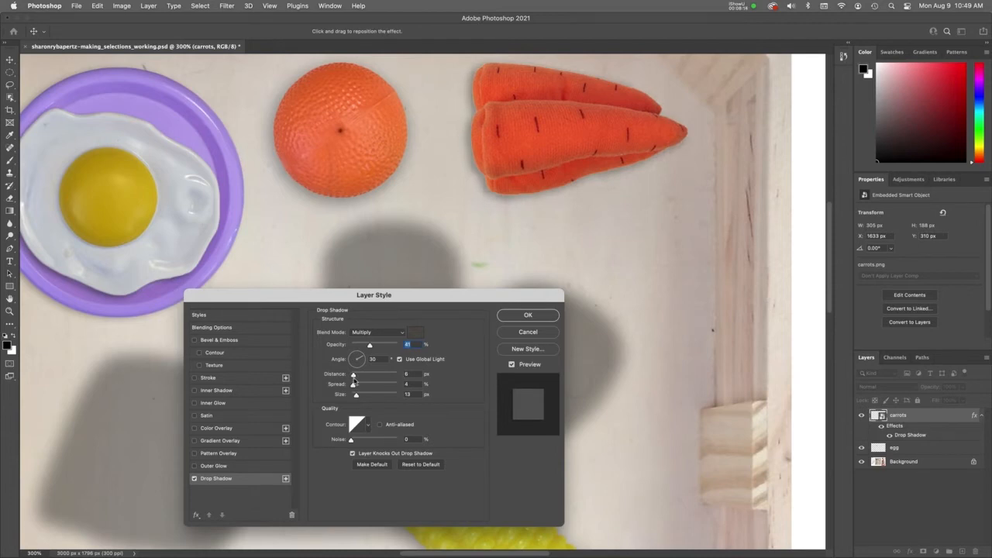
drag(355, 379, 359, 401)
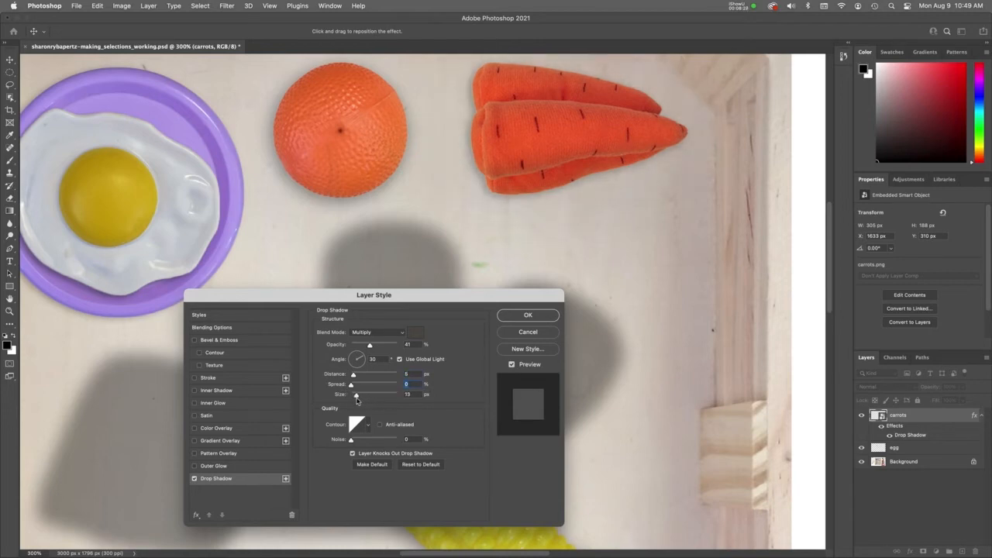
key(Tab)
drag(355, 379, 356, 379)
click(355, 378)
drag(353, 388, 354, 389)
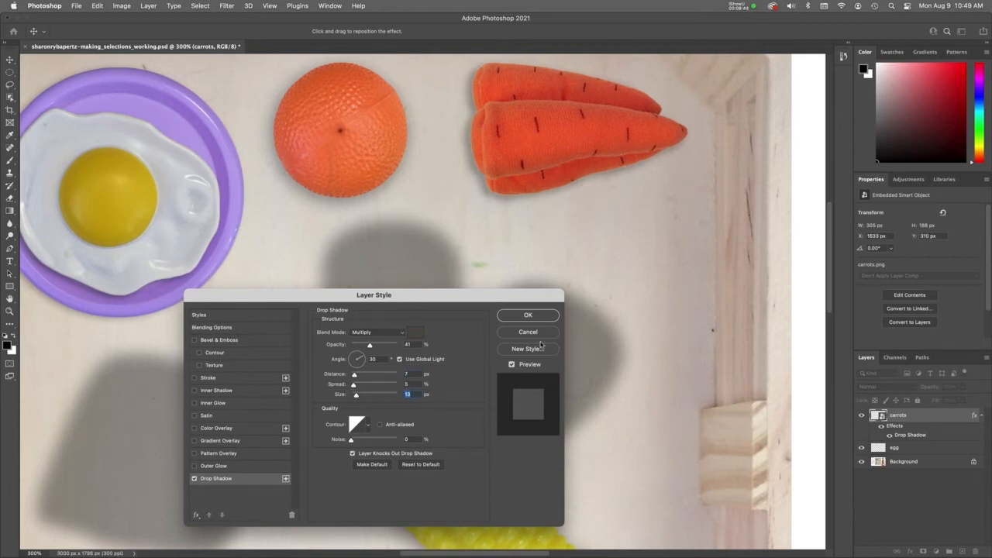
click(529, 315)
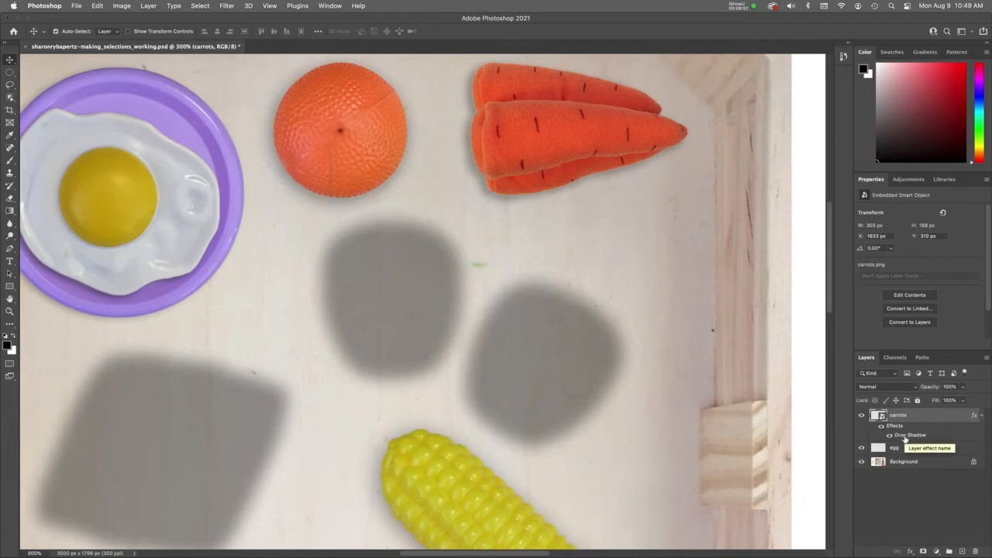
Step: Toggle the visibility of the carrots layer's drop shadow and effects to compare the carrots with and without them
click(888, 436)
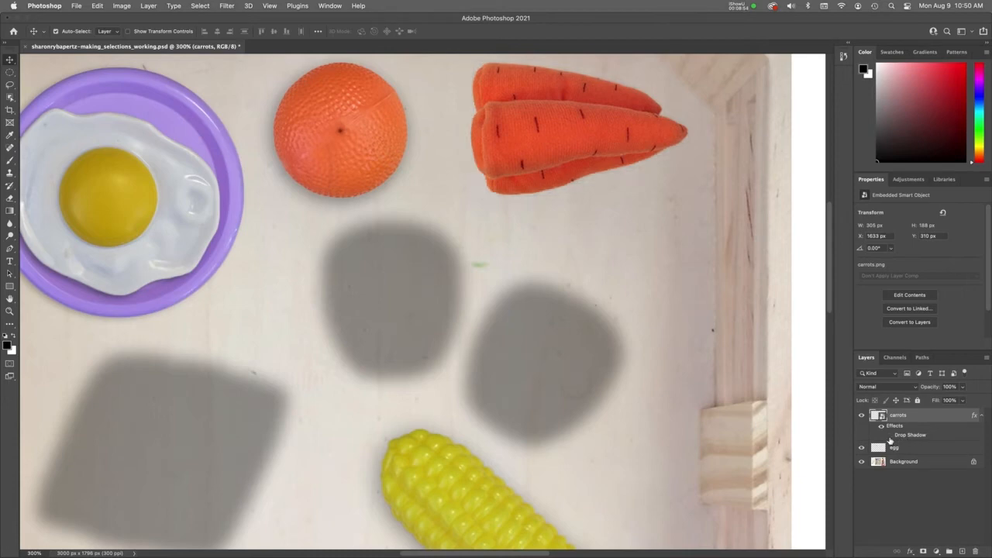
click(888, 436)
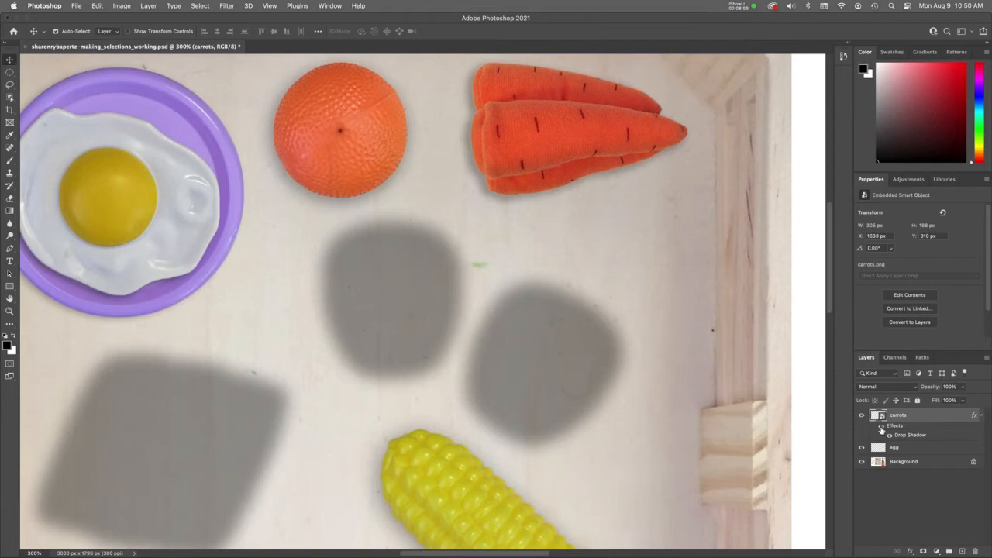
click(881, 427)
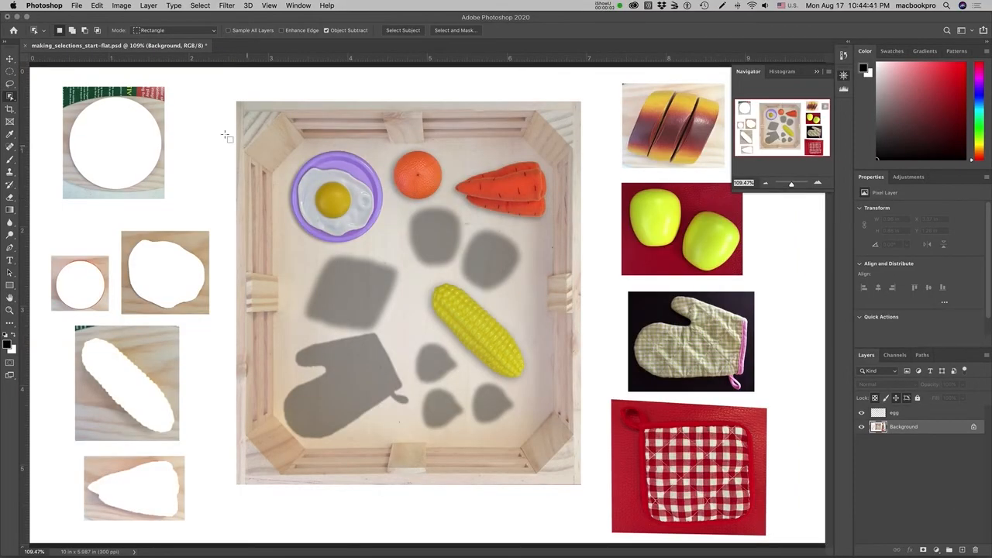
Step: Trace a closed selection around the outer edge of the three bread slices with the Polygonal Lasso tool
click(12, 85)
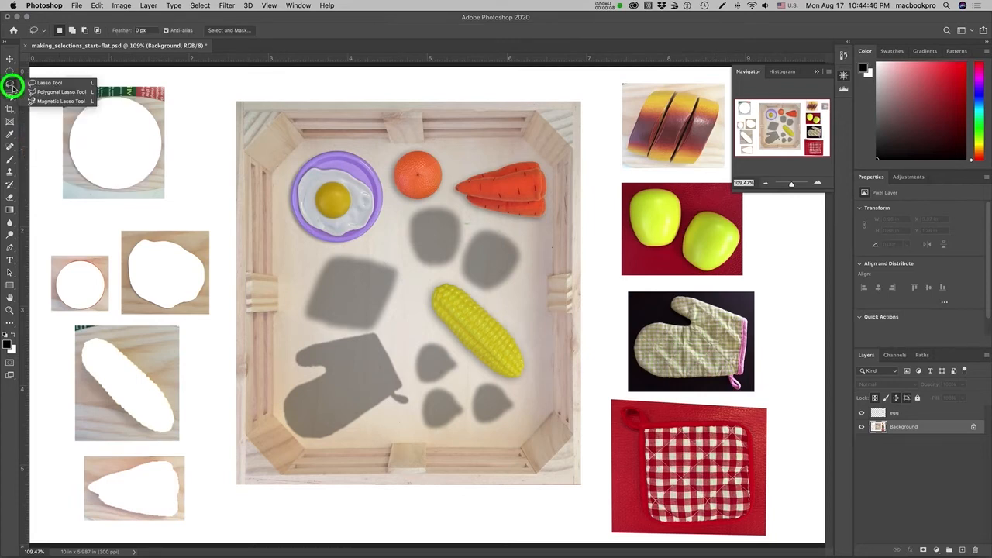
click(61, 94)
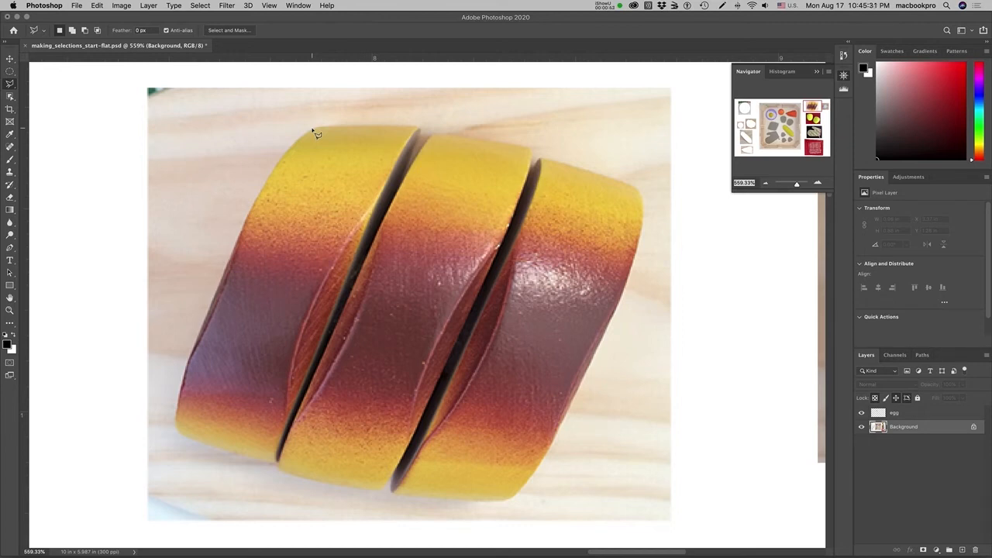
click(312, 128)
click(294, 139)
click(281, 161)
click(261, 186)
click(248, 212)
click(235, 245)
click(215, 295)
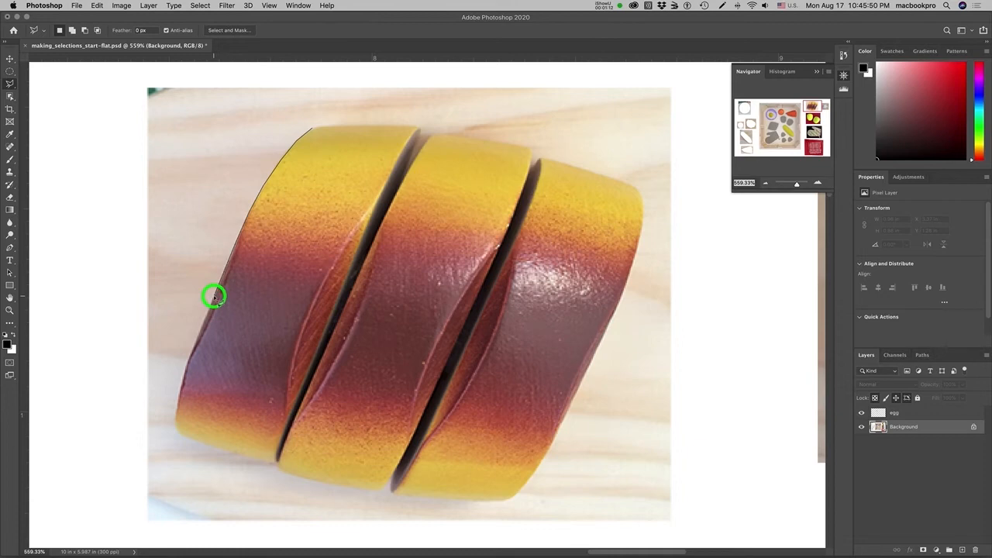
click(190, 354)
click(186, 370)
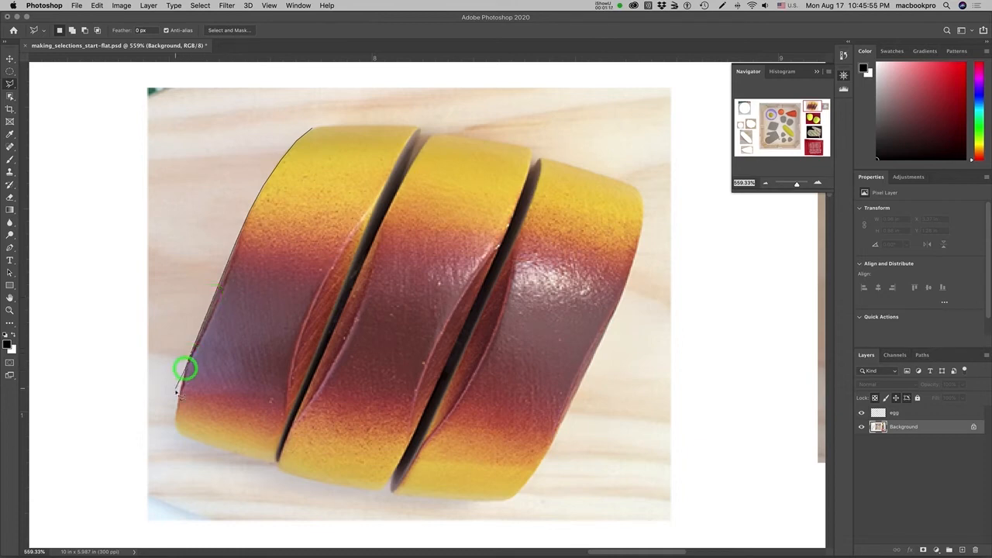
click(176, 399)
click(173, 421)
click(177, 430)
click(199, 440)
click(273, 462)
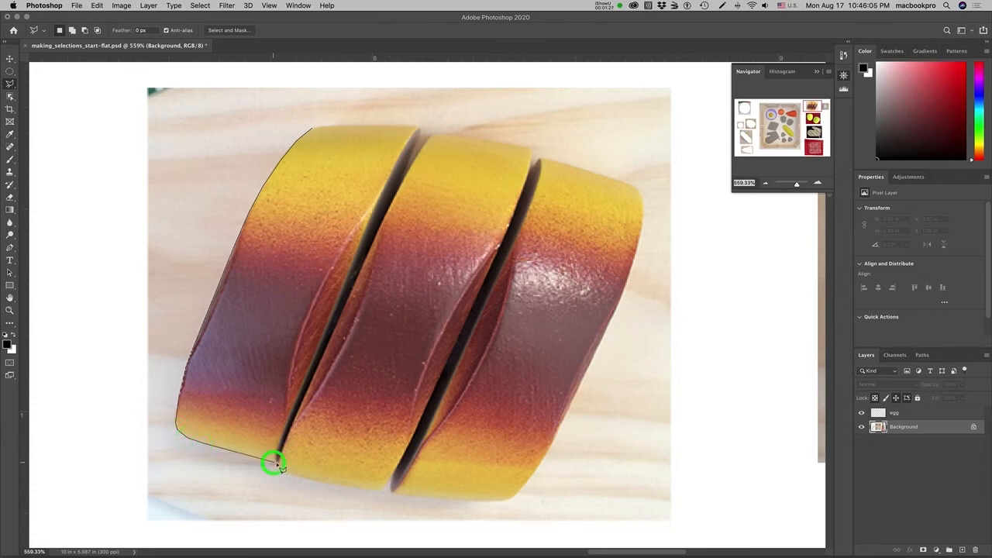
click(290, 471)
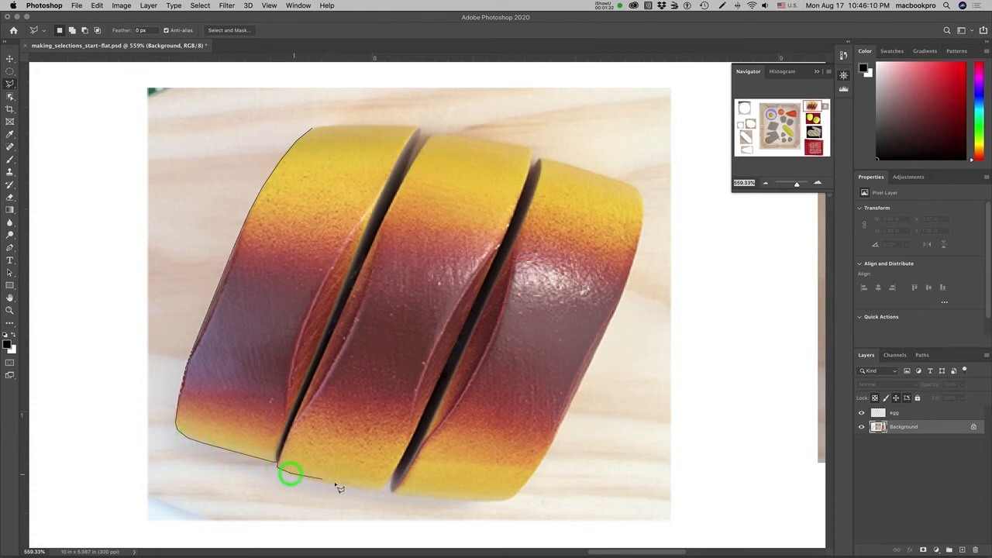
click(341, 487)
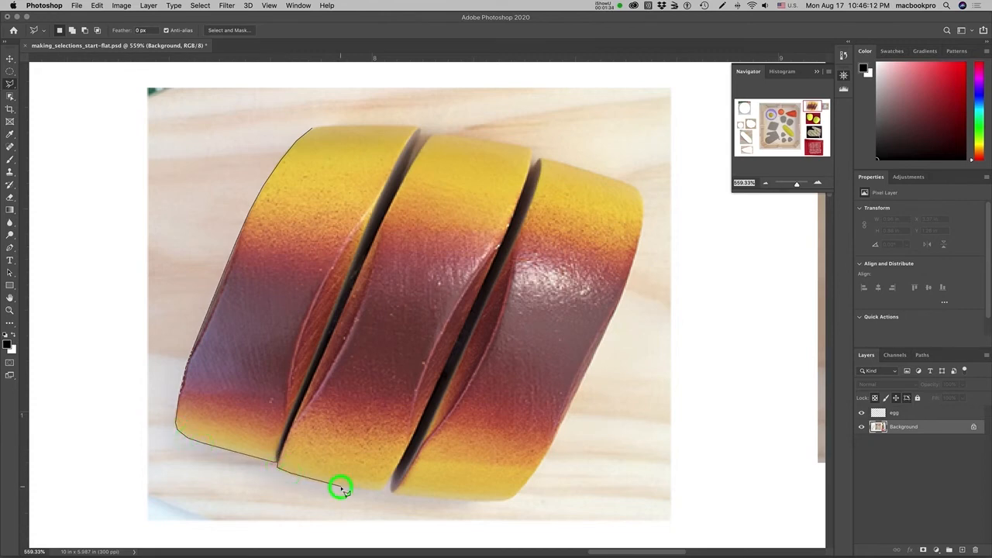
click(391, 492)
click(498, 502)
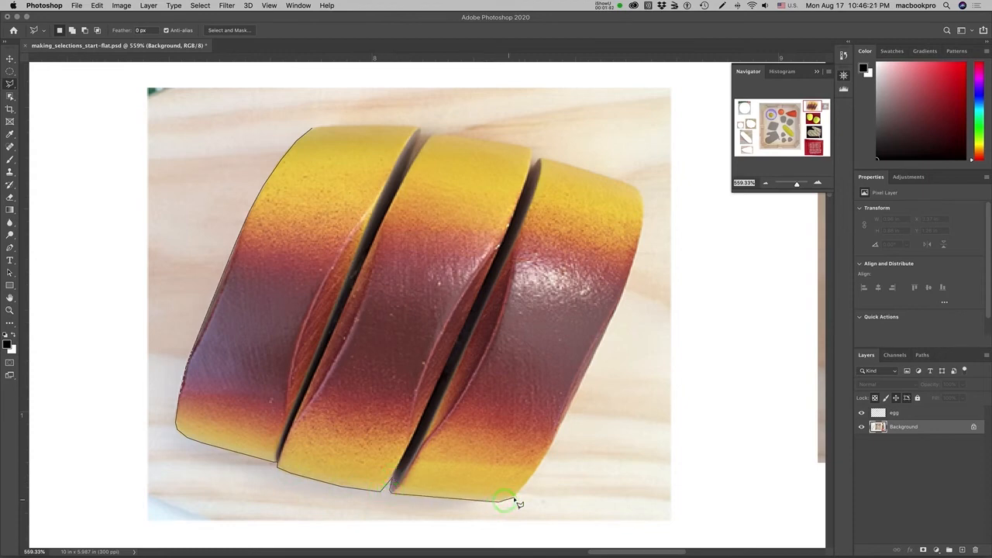
click(516, 496)
click(545, 458)
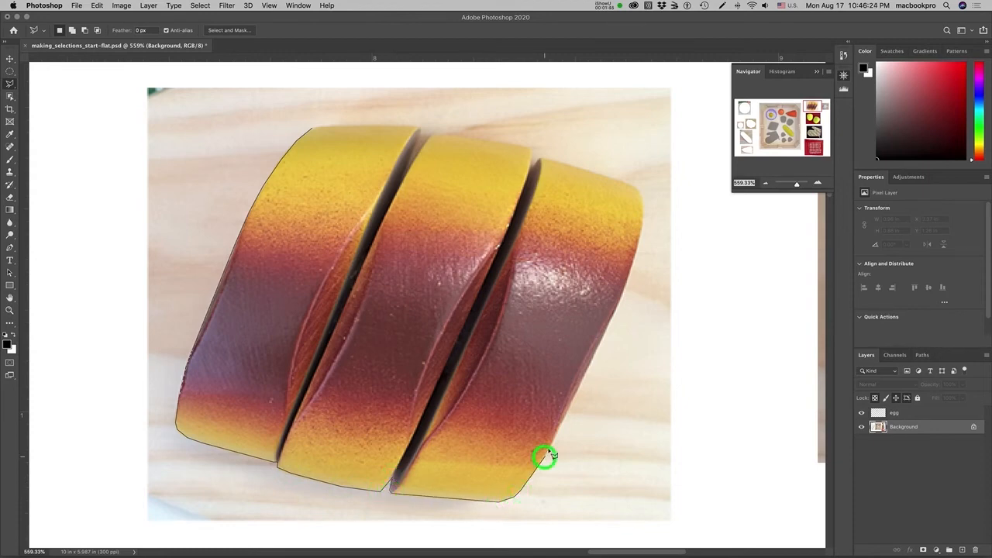
click(610, 318)
click(636, 250)
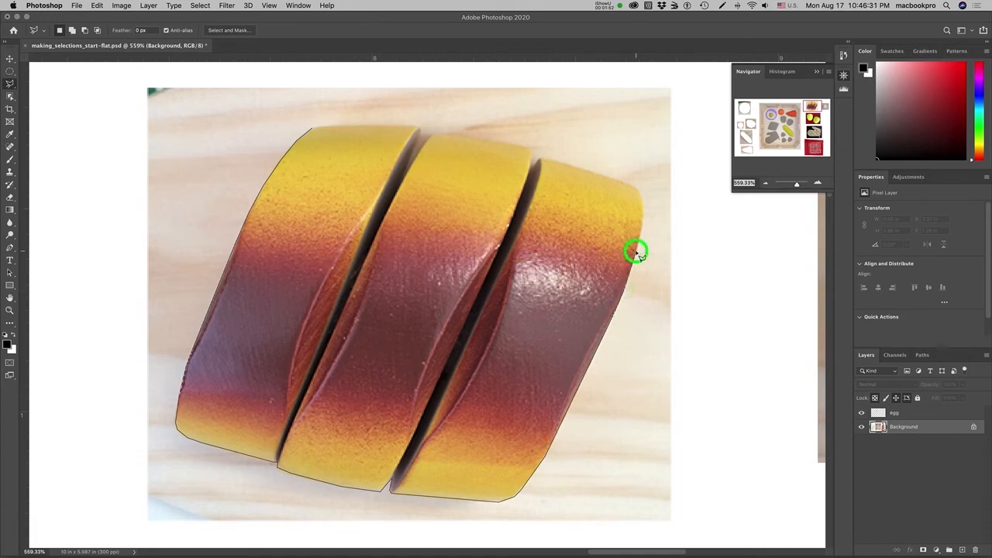
click(640, 224)
click(642, 204)
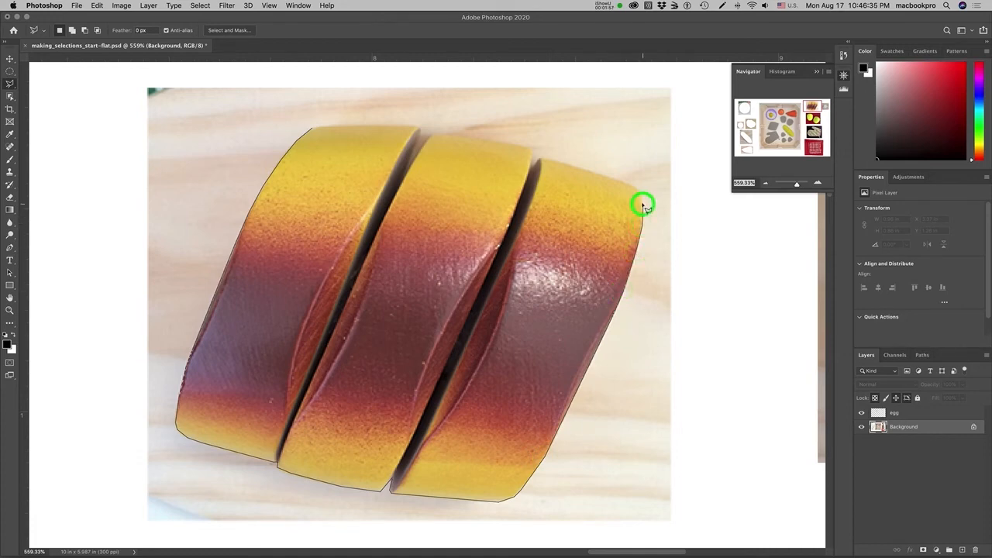
click(637, 190)
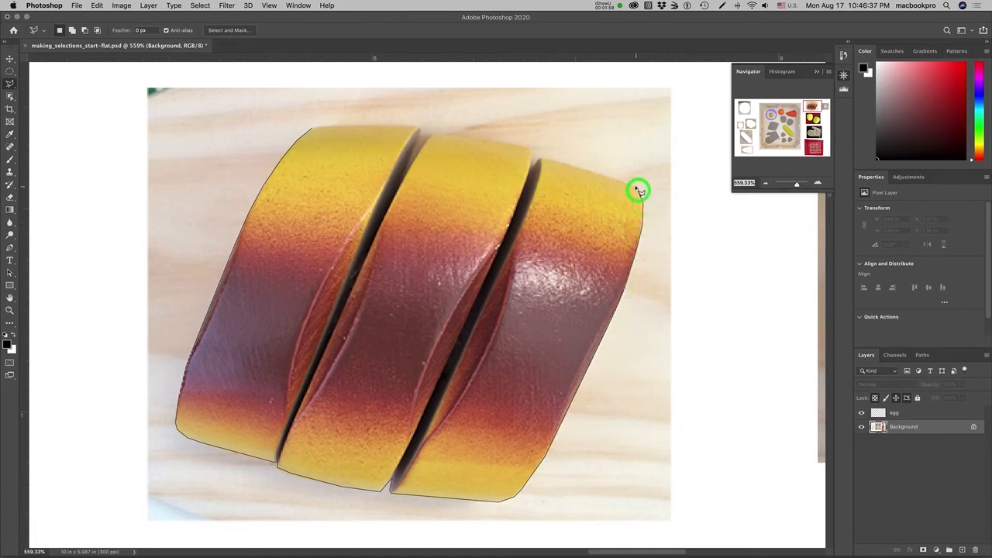
click(540, 160)
click(534, 160)
click(533, 149)
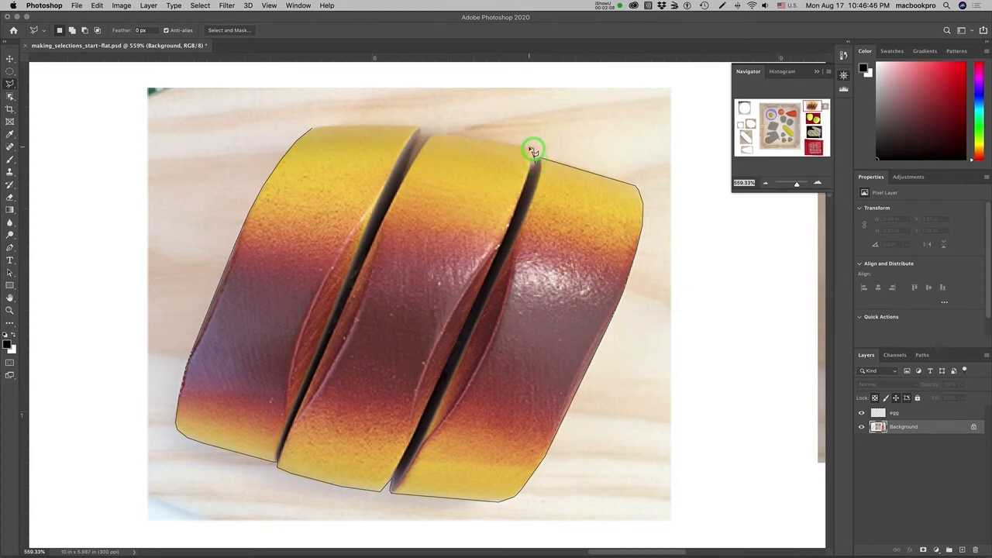
click(437, 133)
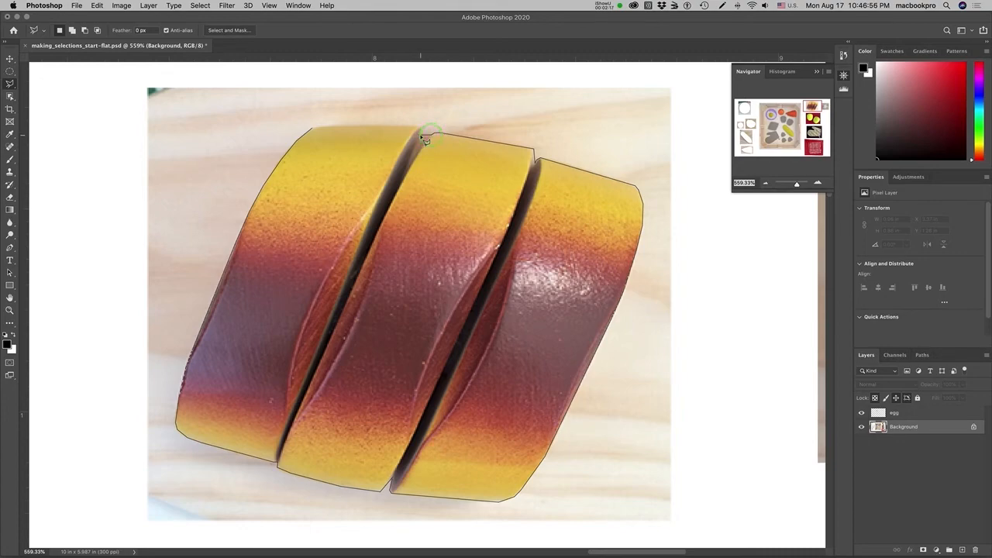
click(422, 134)
click(420, 127)
click(394, 124)
click(355, 126)
click(317, 126)
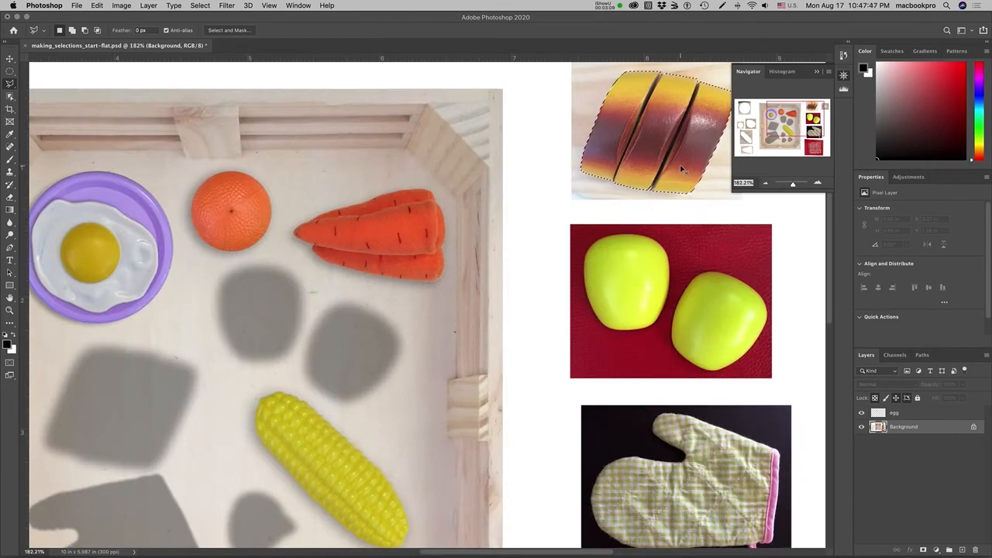
Step: Move the selected bread slices onto their diamond-shaped shadow in the crate and collapse the Navigator to uncover the garlic photo
drag(682, 169, 148, 442)
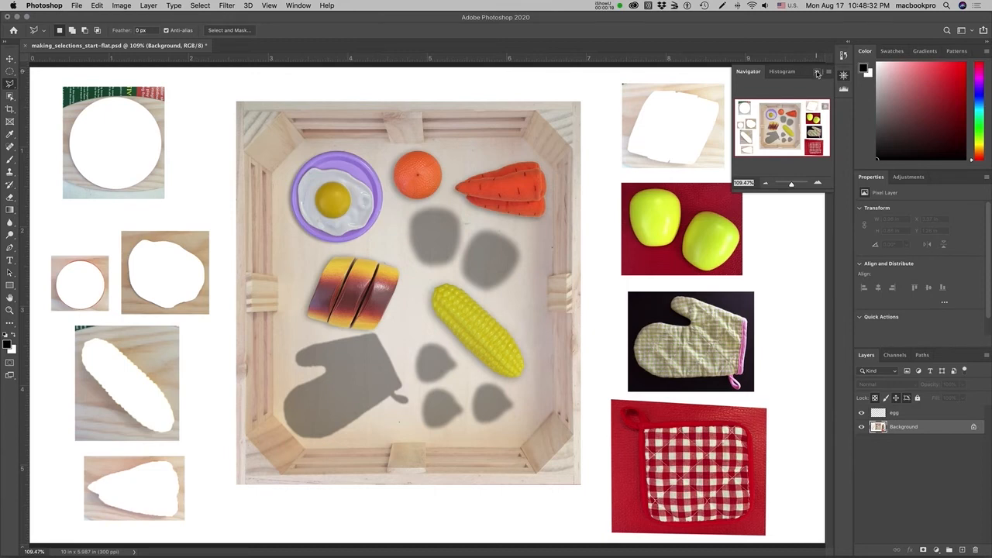
click(817, 72)
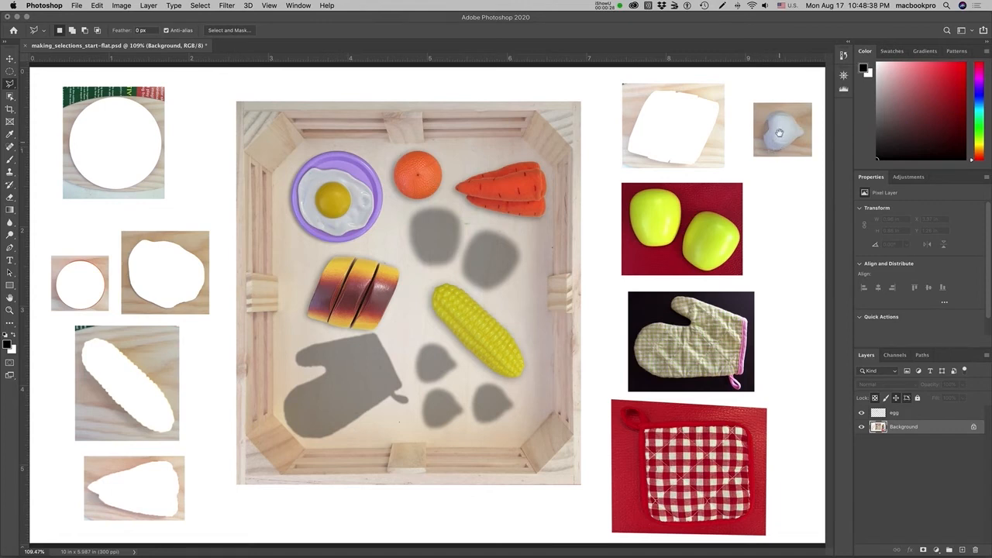
Step: Select the garlic clove in its wood-background photo with the Object Selection tool in Rectangle mode
drag(761, 107, 810, 157)
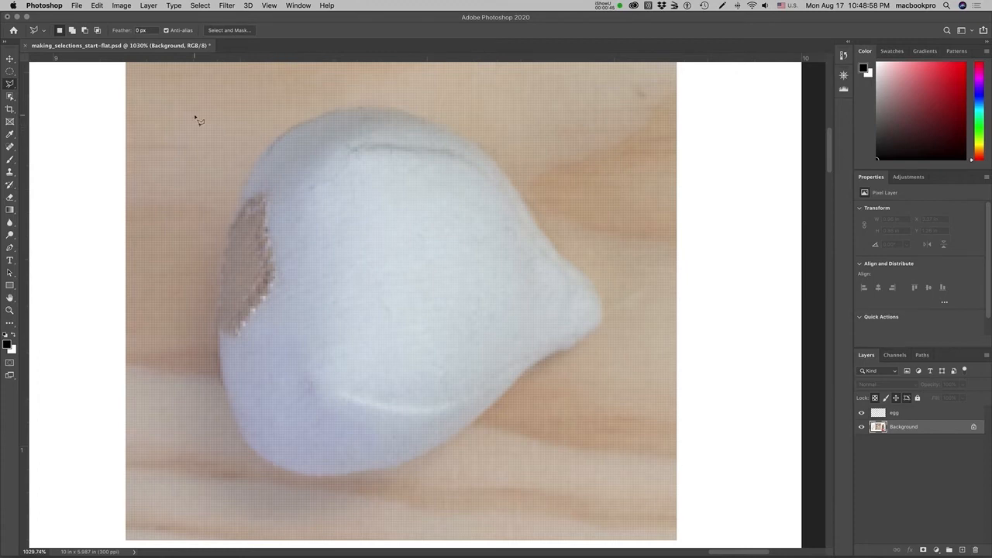
click(11, 96)
mouse_move(196, 89)
mouse_down()
mouse_move(286, 162)
mouse_move(450, 341)
mouse_move(543, 430)
mouse_move(622, 485)
mouse_move(621, 497)
mouse_up()
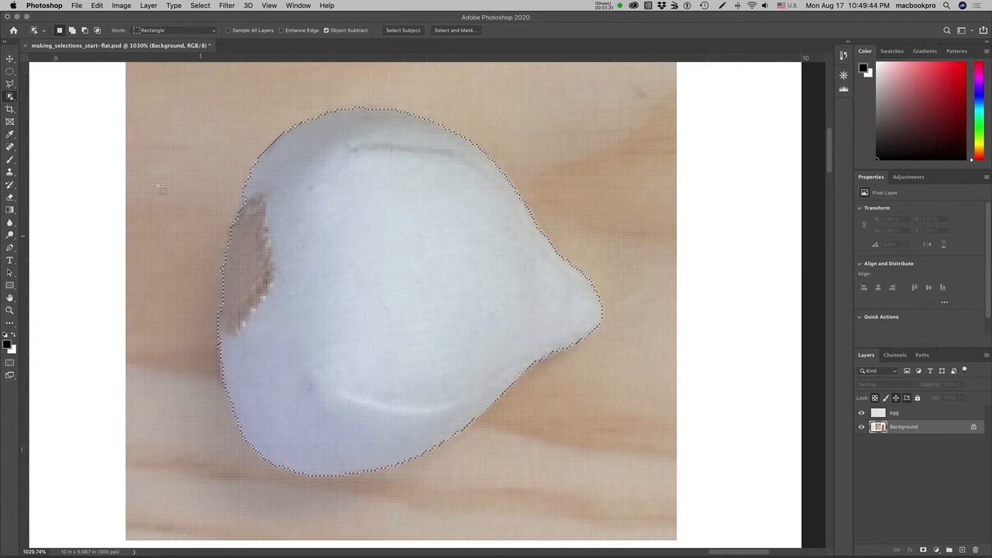
Step: Add elliptical marquee areas to the garlic selection to smooth its left edge around the brown patch
click(11, 74)
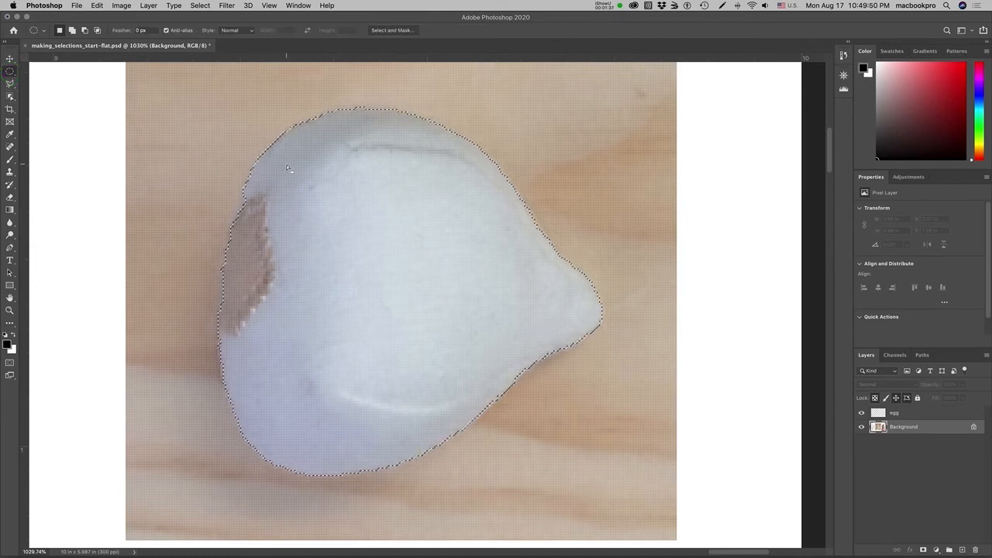
key(shift)
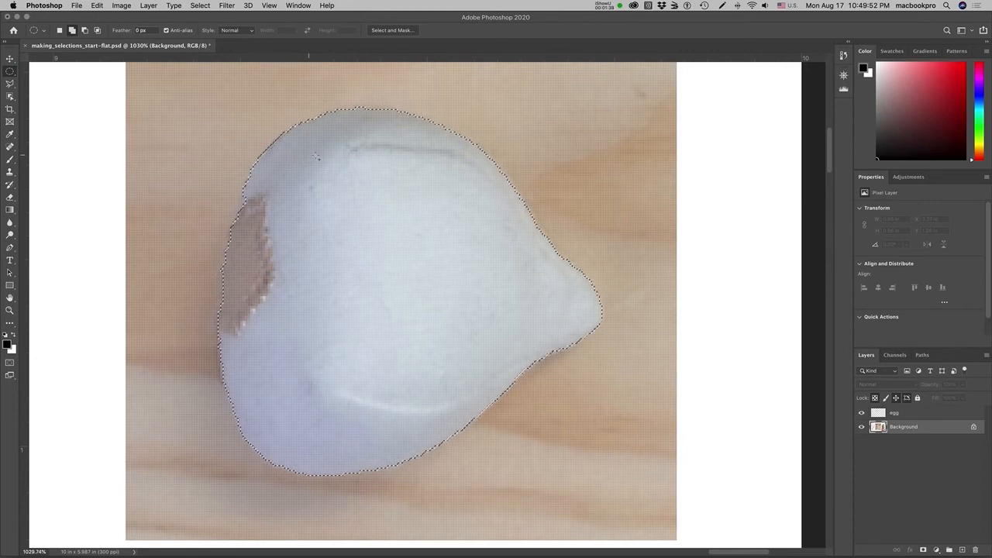
shift+click(315, 158)
drag(316, 158, 229, 341)
key(space)
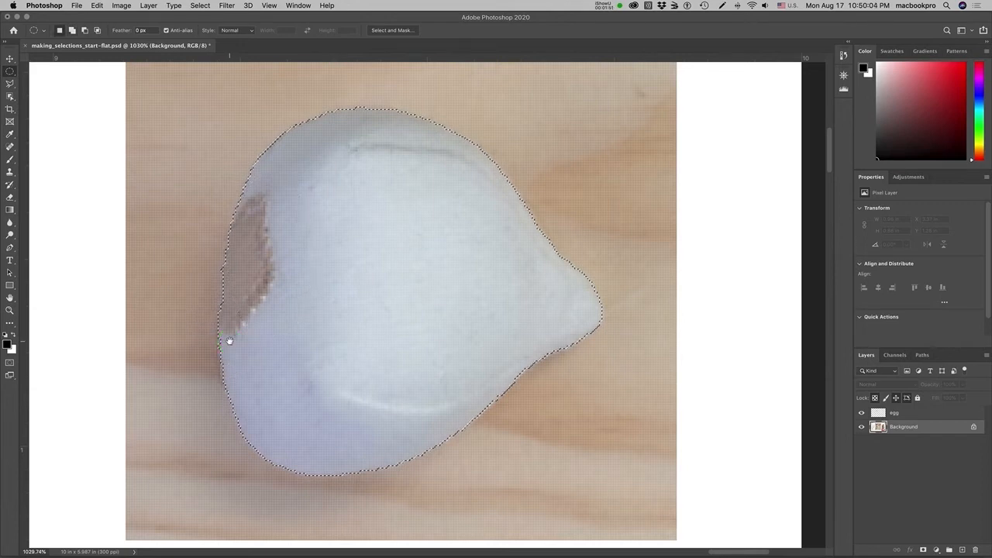
drag(260, 218, 219, 351)
scroll(219, 350, up, 2)
drag(295, 269, 308, 205)
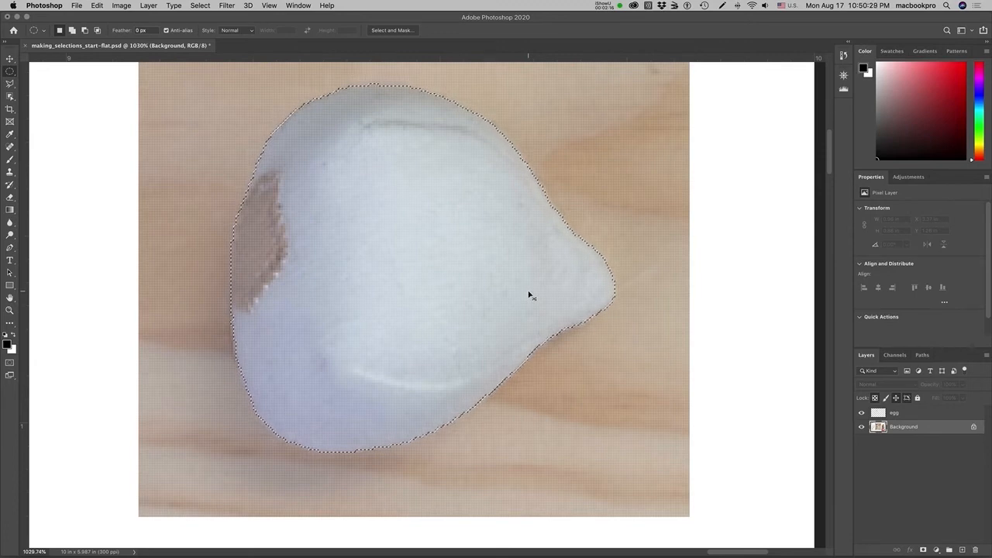
Step: Cut the selected garlic clove, paste it onto a new layer and name the layer garlic
key(super+x)
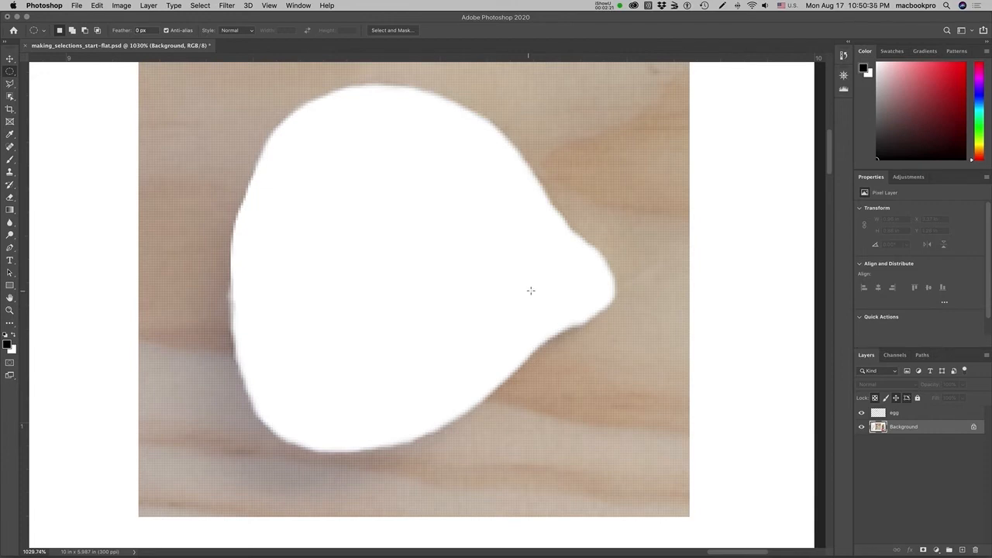
key(super+0)
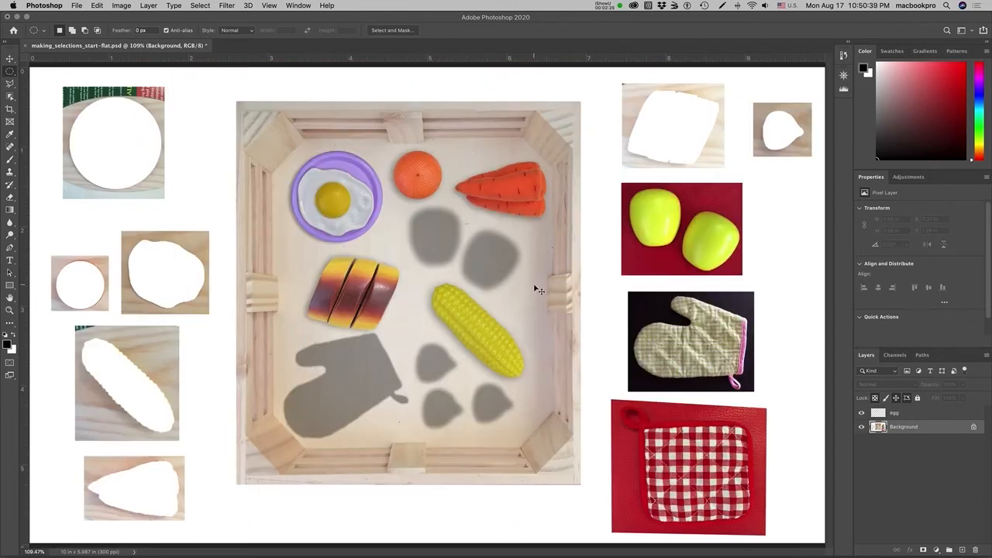
key(super+v)
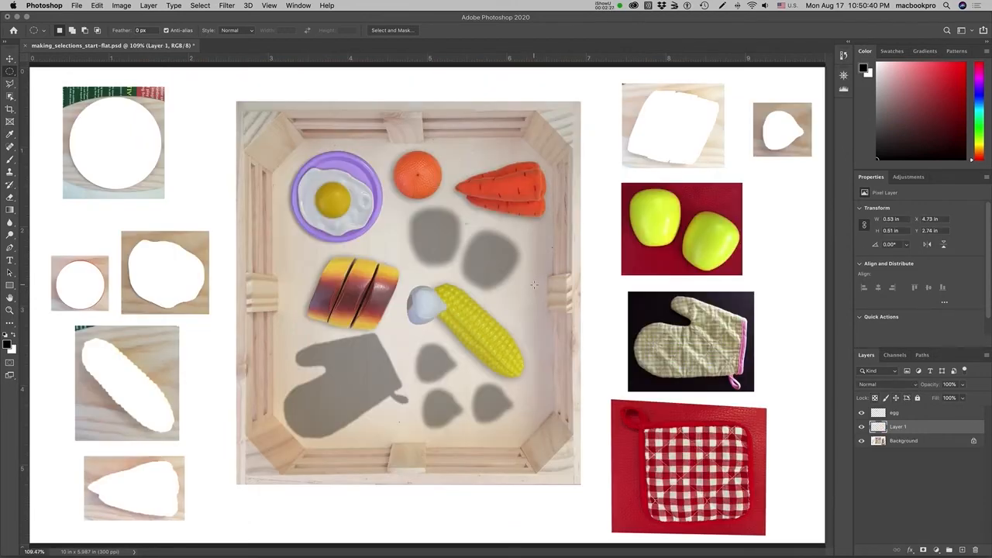
double_click(898, 429)
text(garlic)
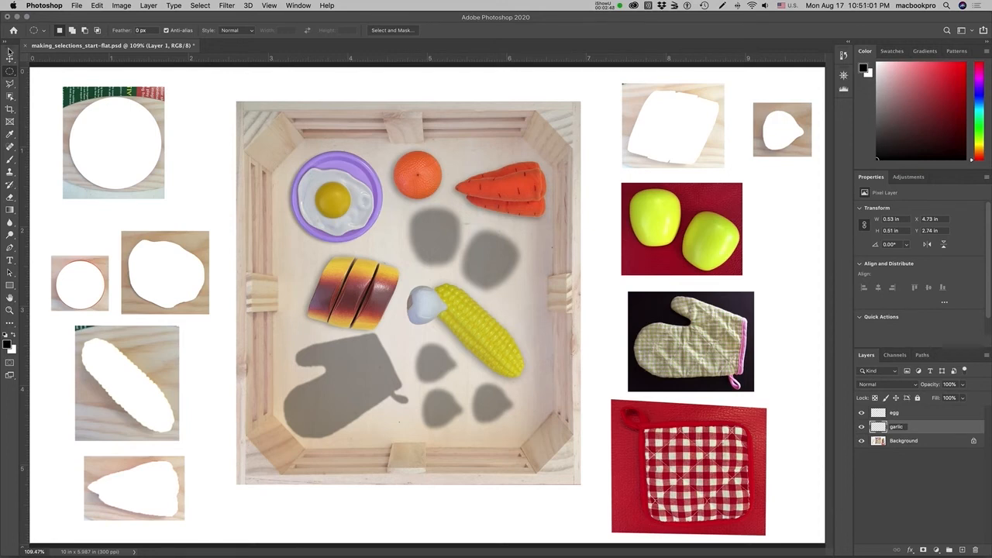
Step: Move the garlic clove onto the uppermost of the three small garlic shadows in the crate
click(10, 56)
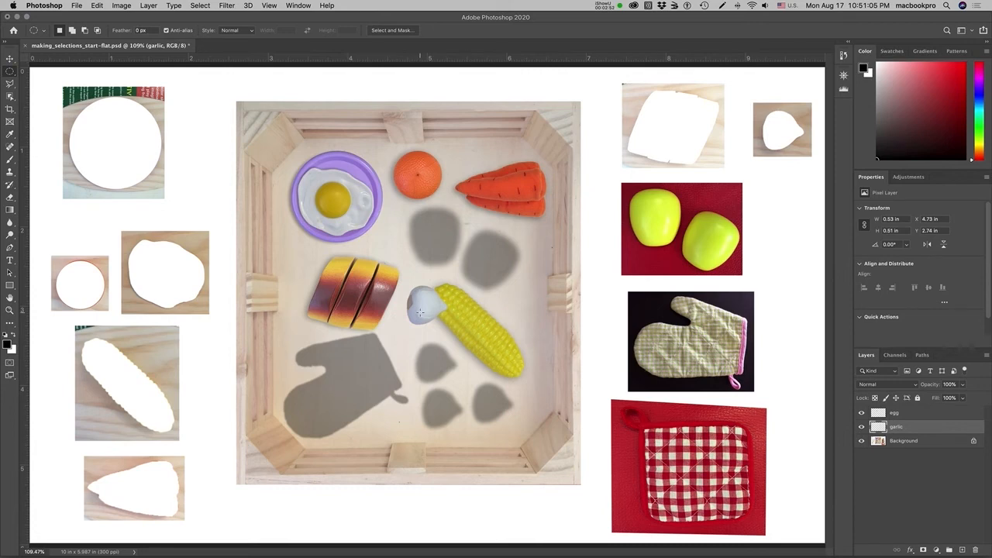
click(10, 58)
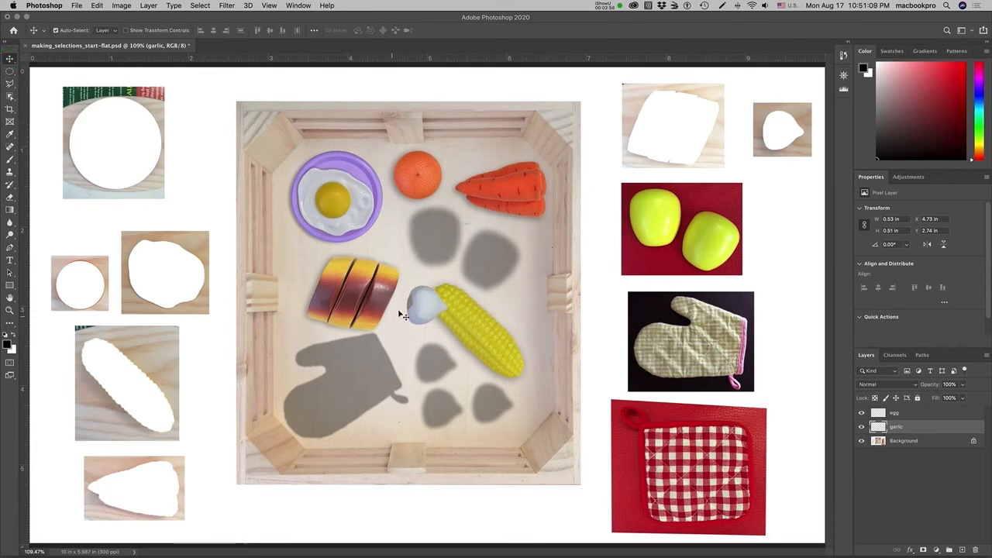
drag(416, 304, 431, 369)
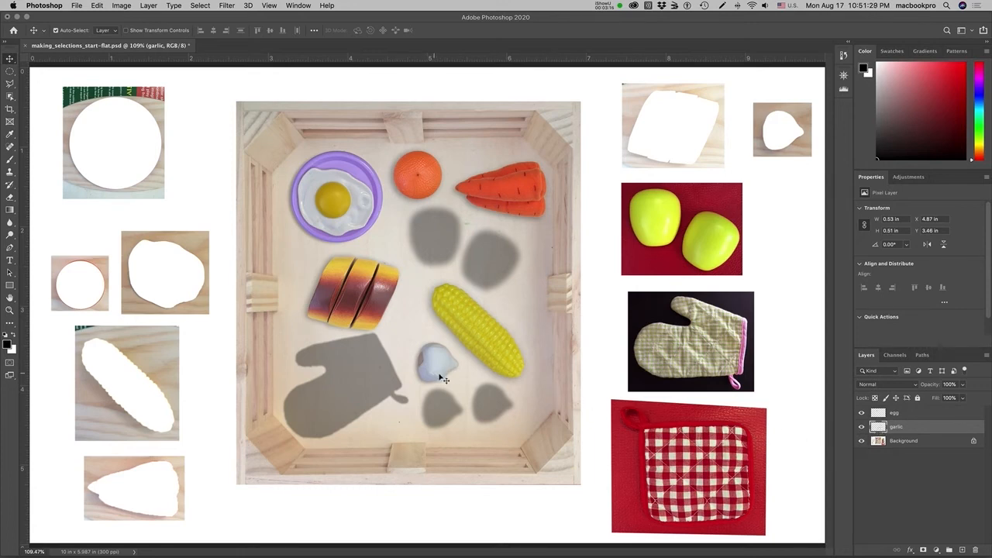
Step: Hide the Background and egg layers to view the garlic layer on its own, and show both layers again
click(861, 441)
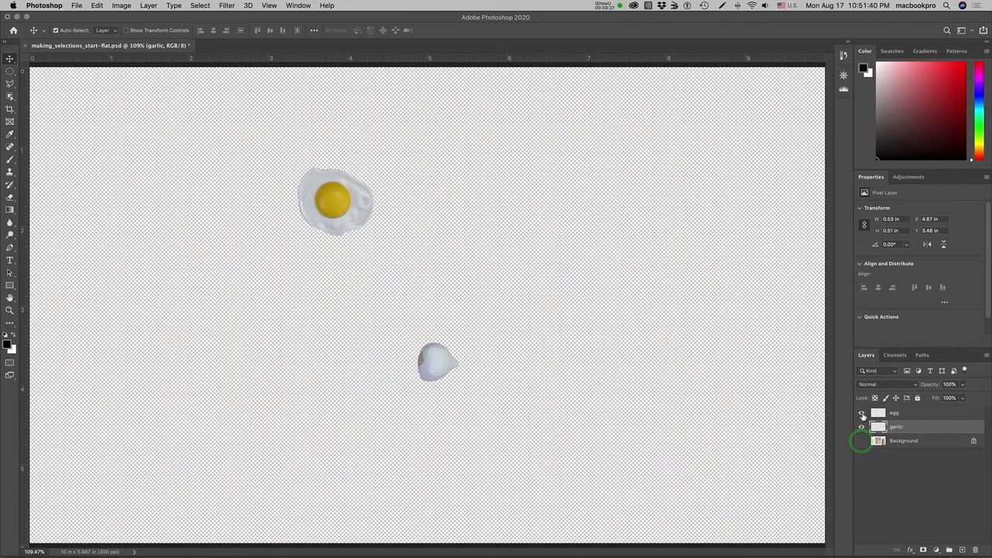
click(861, 414)
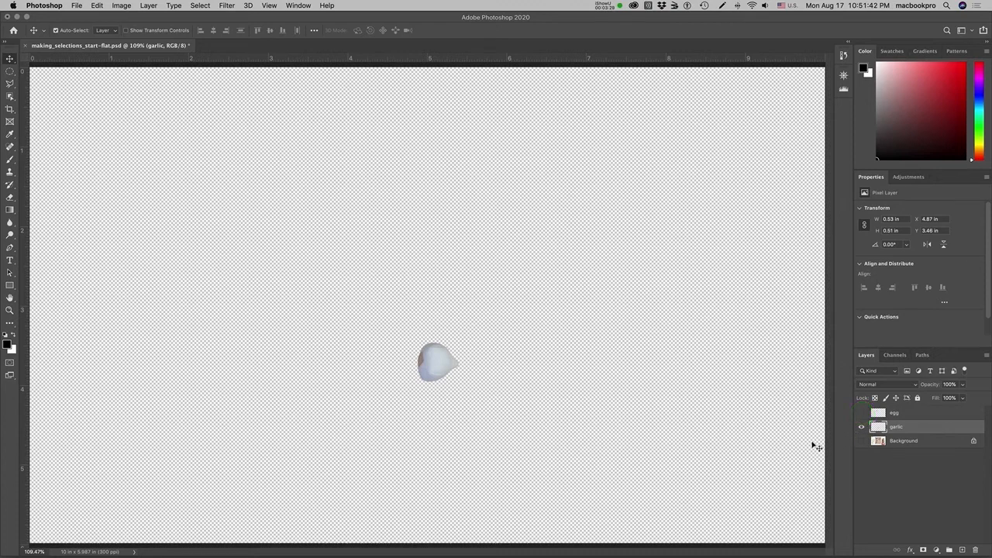
click(861, 441)
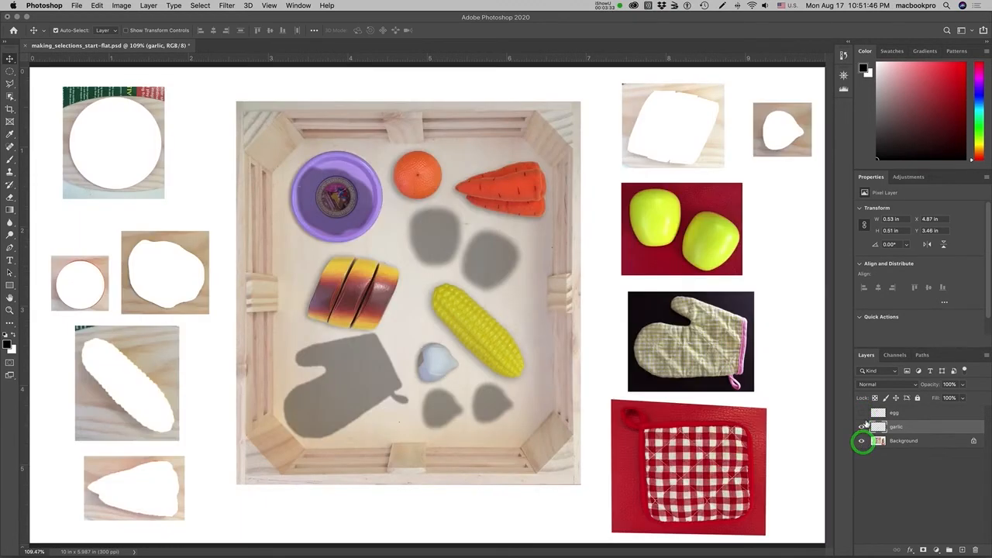
click(861, 414)
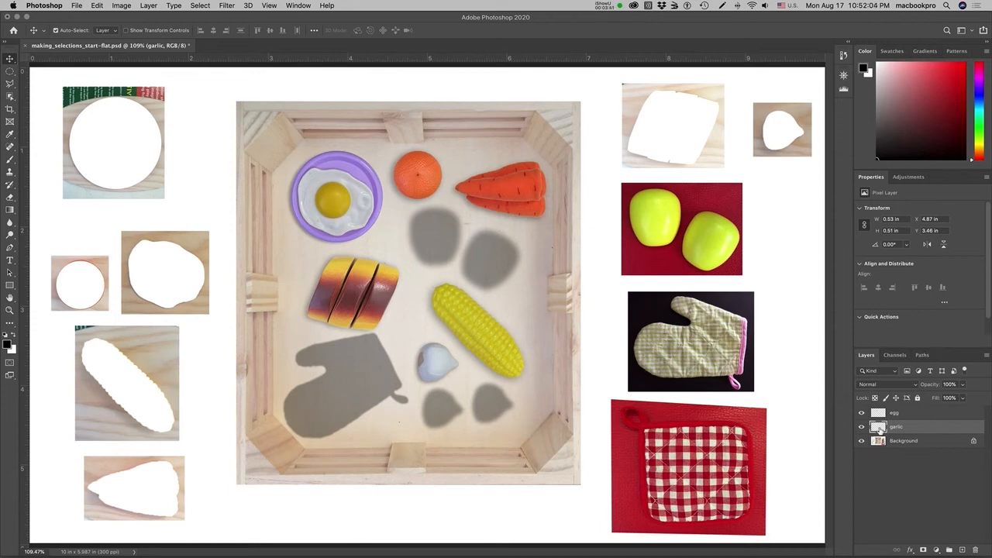
Step: Select the garlic layer's pixels and place copies of the clove on the two remaining small garlic shadows in the crate
right_click(879, 429)
click(880, 429)
right_click(880, 430)
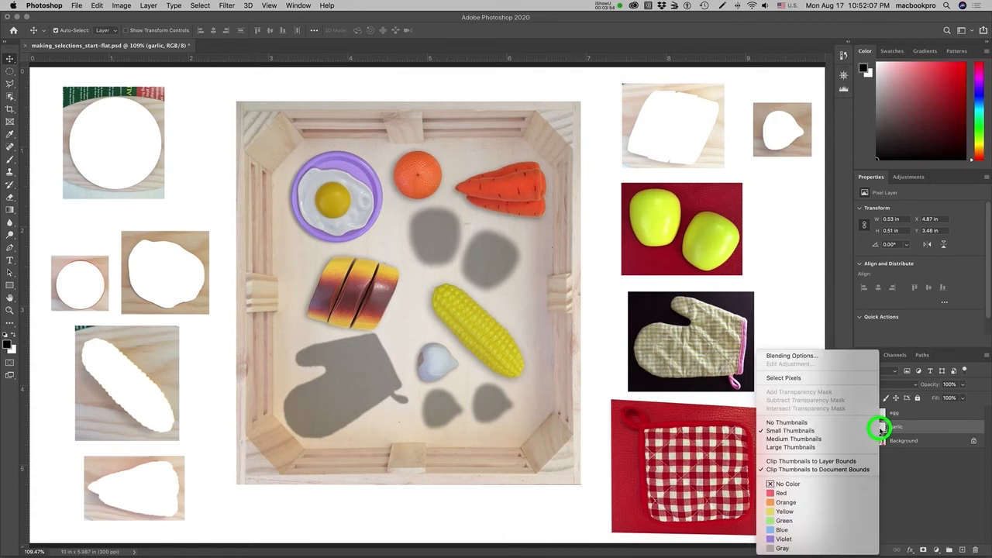
click(811, 378)
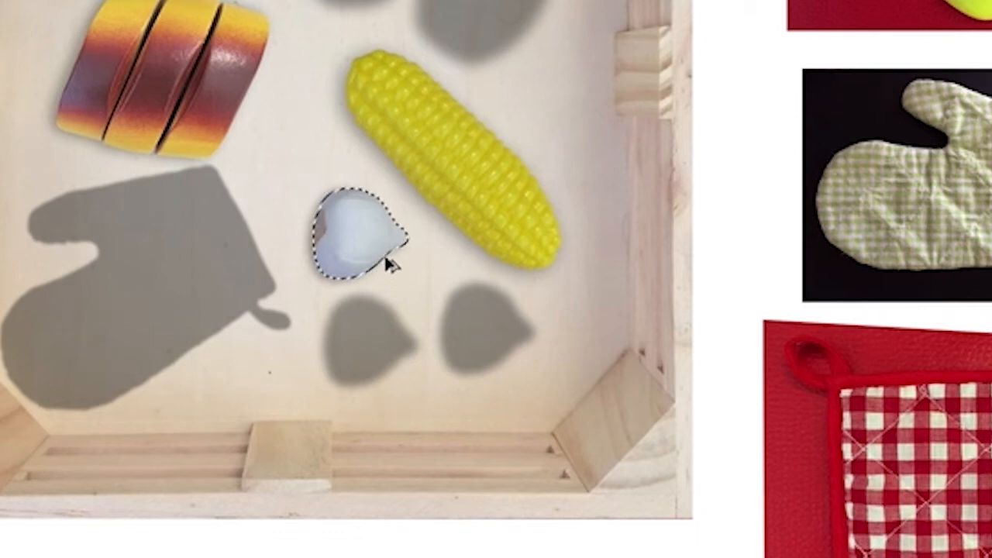
alt+click(373, 252)
drag(372, 252, 383, 351)
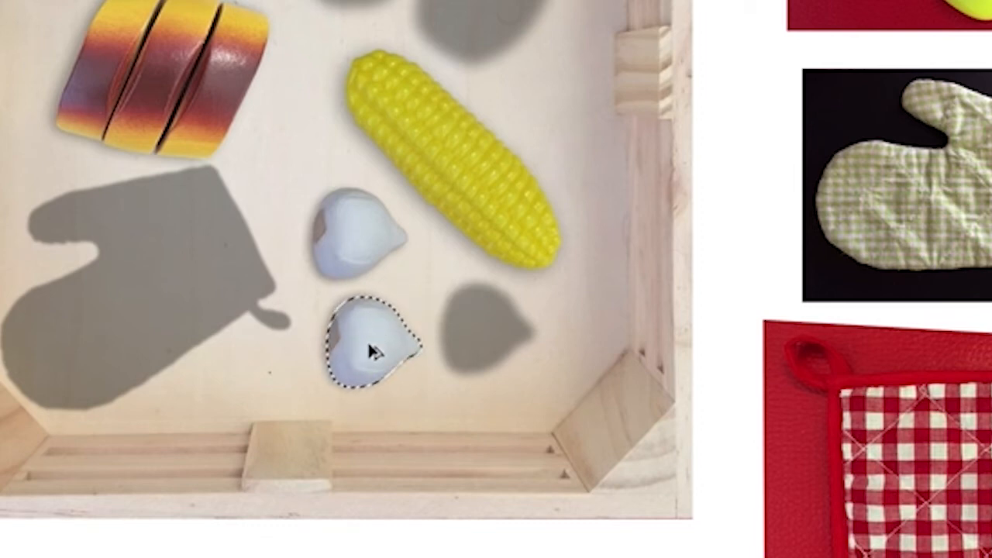
drag(370, 350, 488, 335)
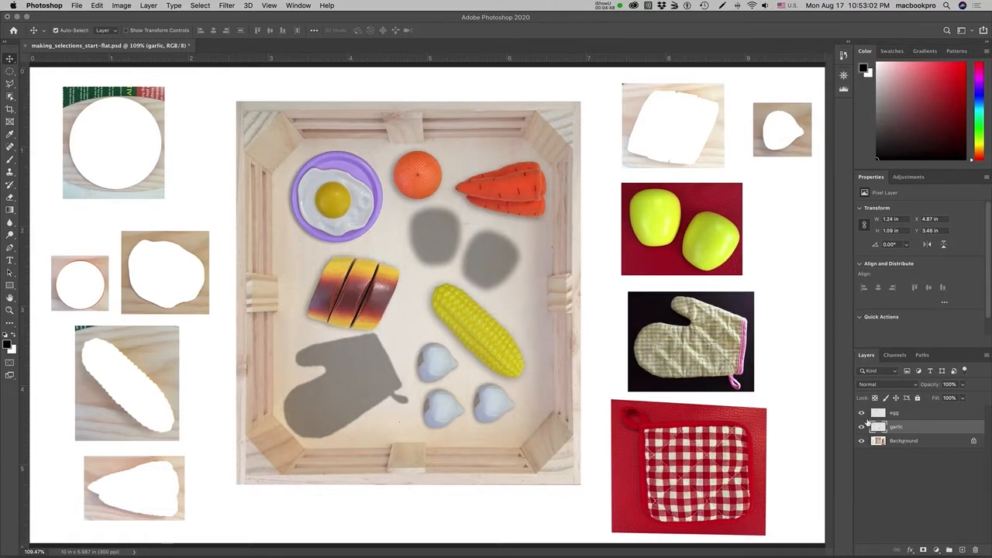
Step: Hide the egg and Background layers to view the garlic cloves by themselves, and show both layers again
click(861, 413)
click(861, 440)
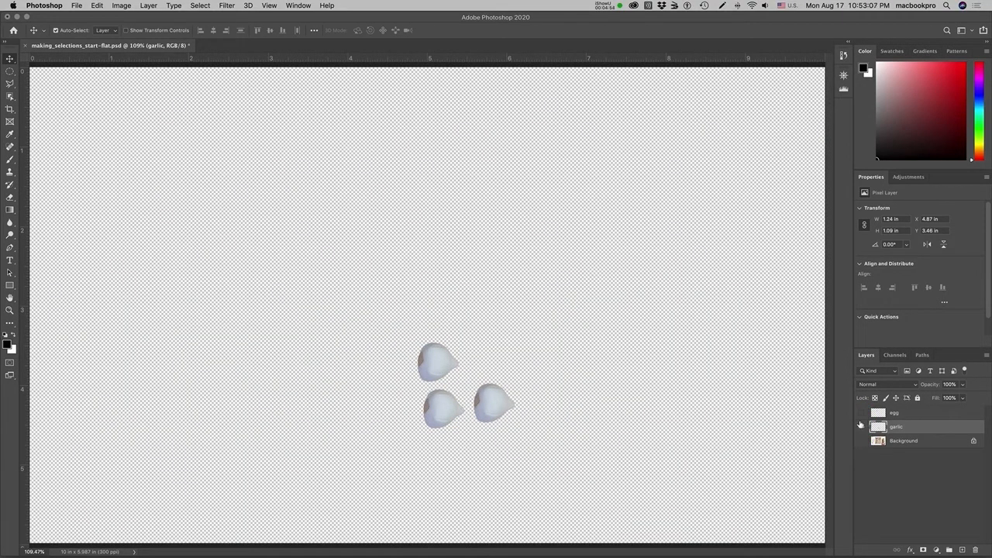
click(861, 440)
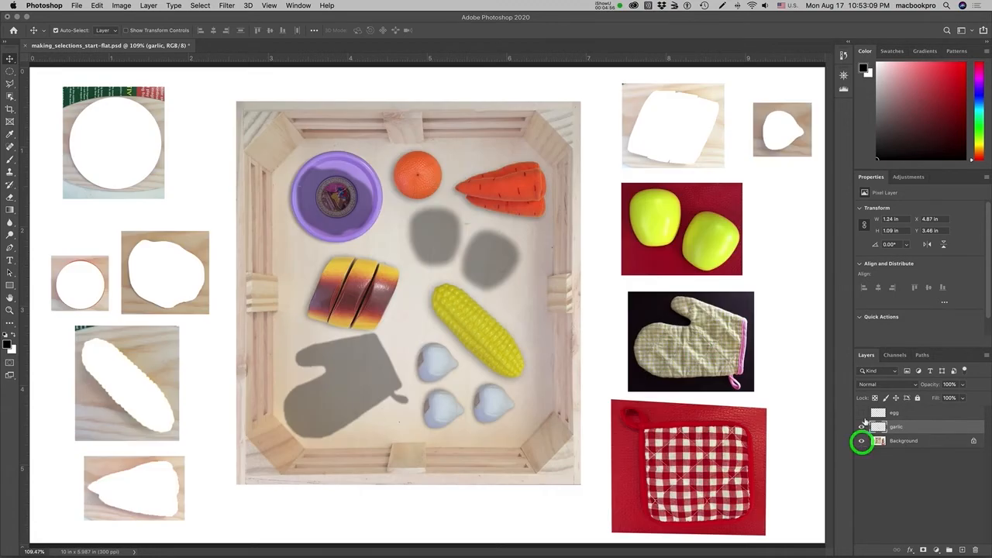
click(861, 413)
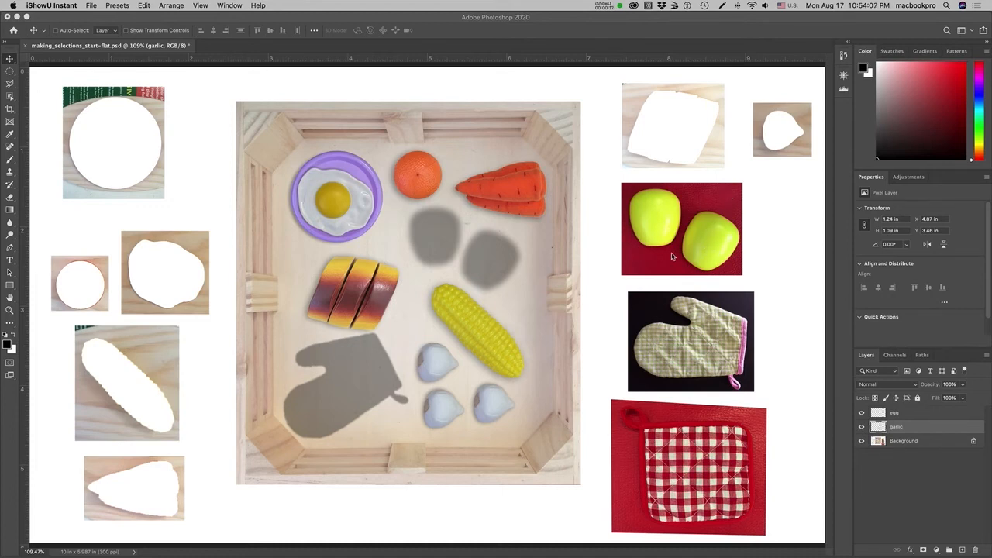
Step: Select the whole red picture with the two apples using the Rectangular Marquee tool
click(9, 70)
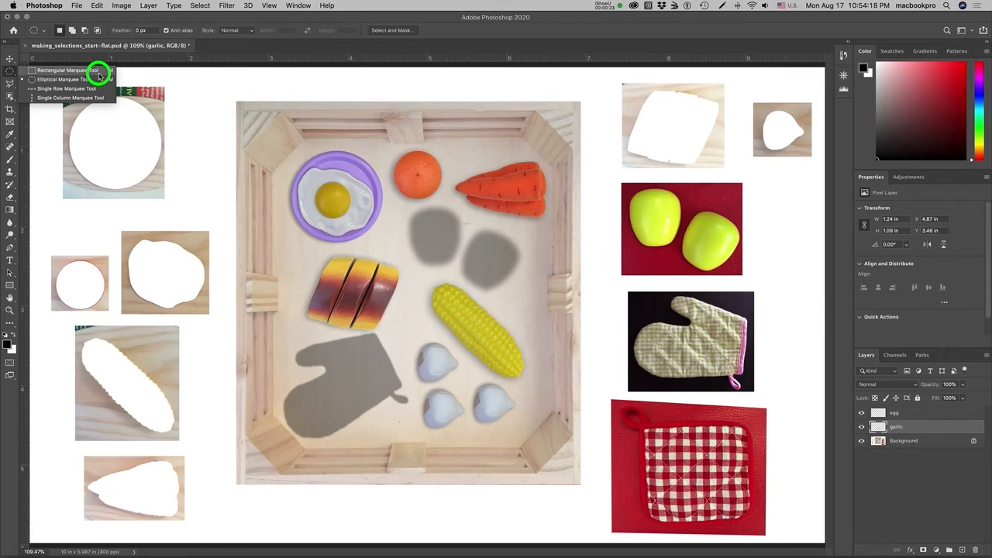
click(70, 70)
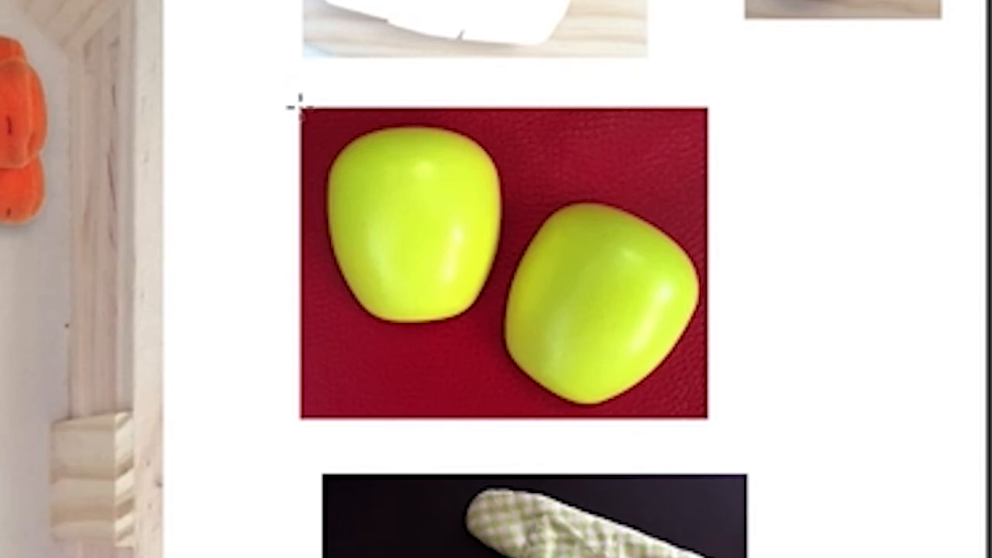
click(299, 107)
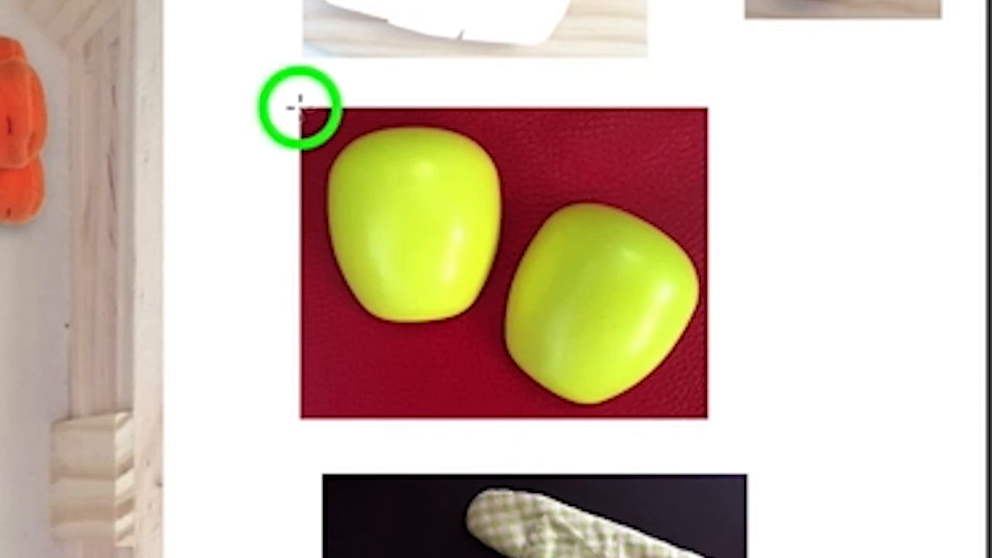
drag(299, 107, 707, 419)
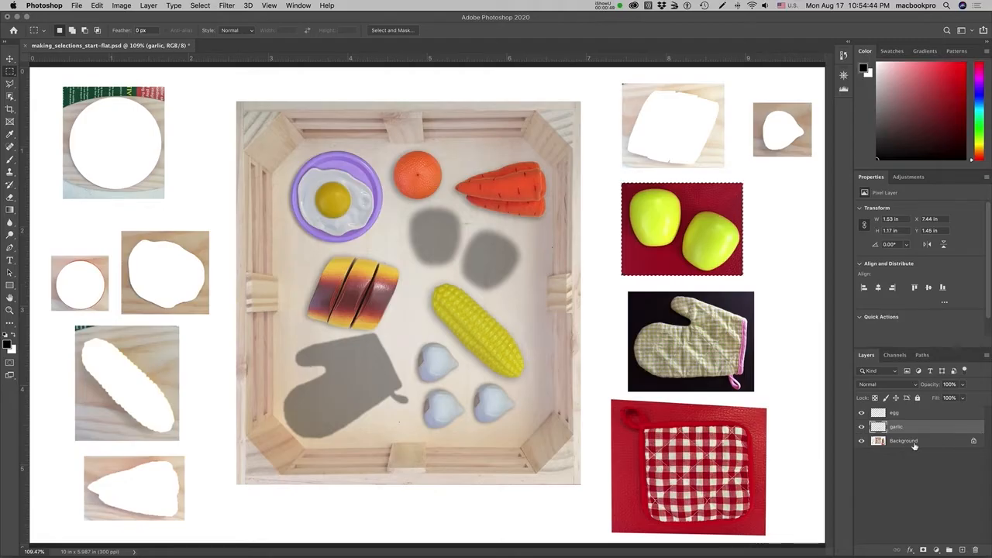
Step: Cut the selected apples picture from the Background, paste it onto a new layer and name the layer apples
click(914, 445)
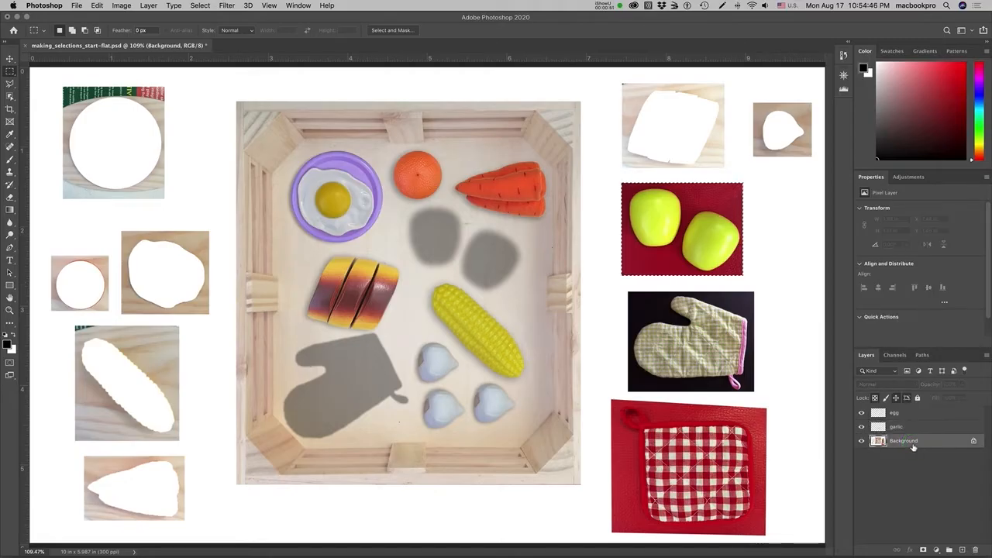
key(BackSpace)
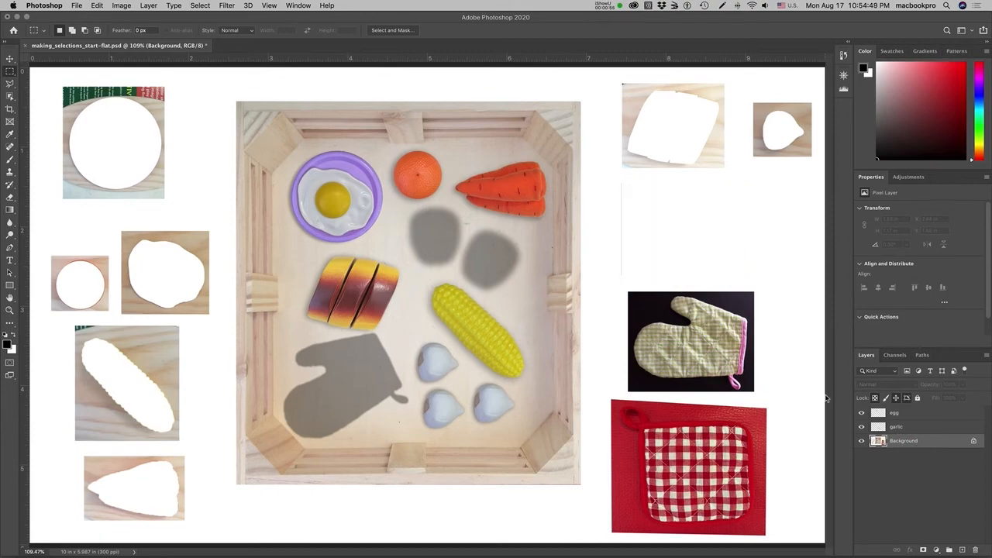
key(super+v)
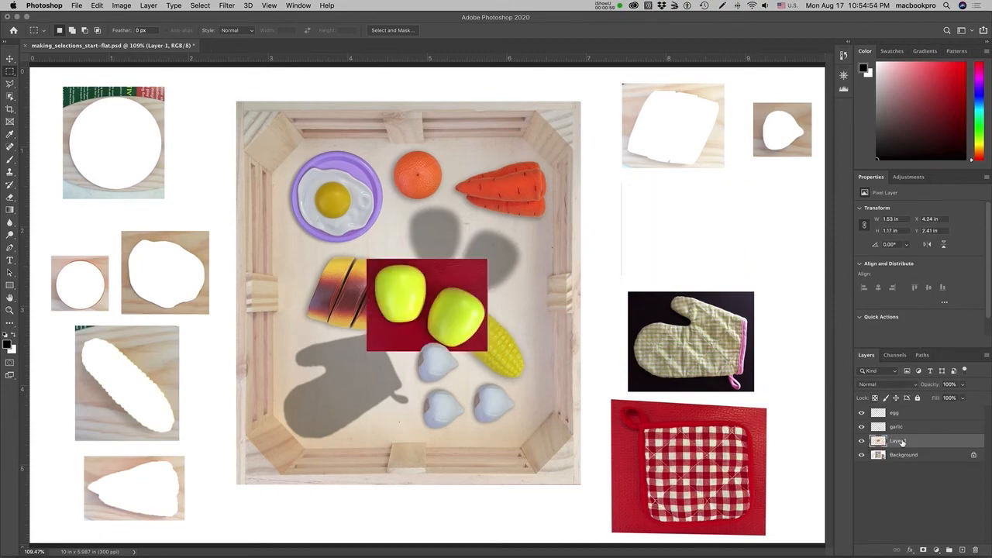
double_click(899, 441)
text(apples)
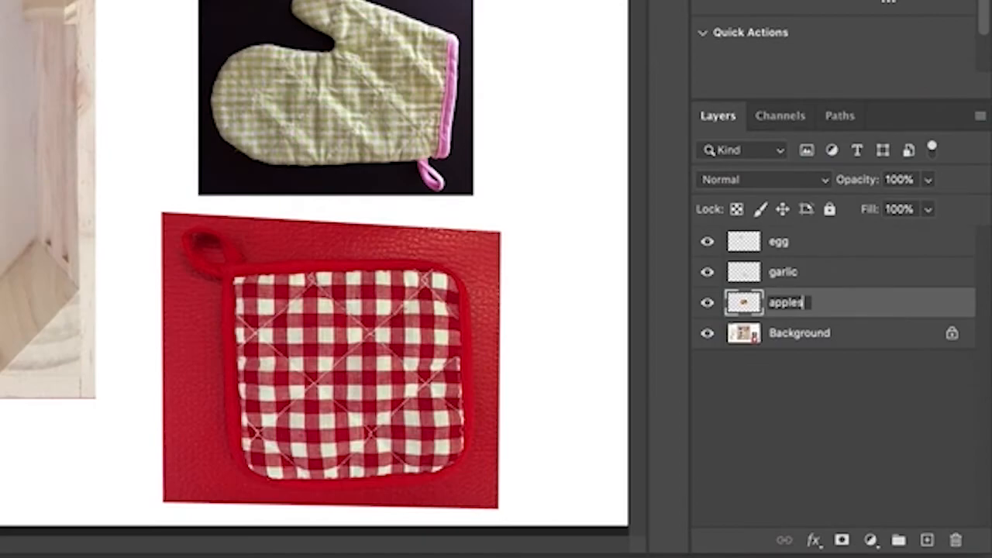
key(Return)
Step: Move the apples picture back to its original place above the oven mitt, and hide the Background, garlic and egg layers
drag(469, 316, 718, 235)
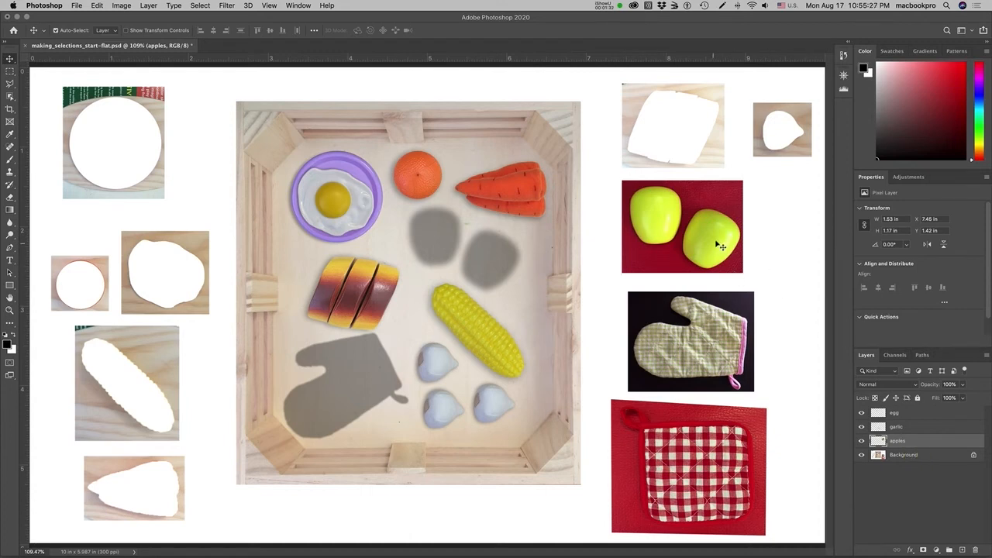
click(861, 454)
click(861, 426)
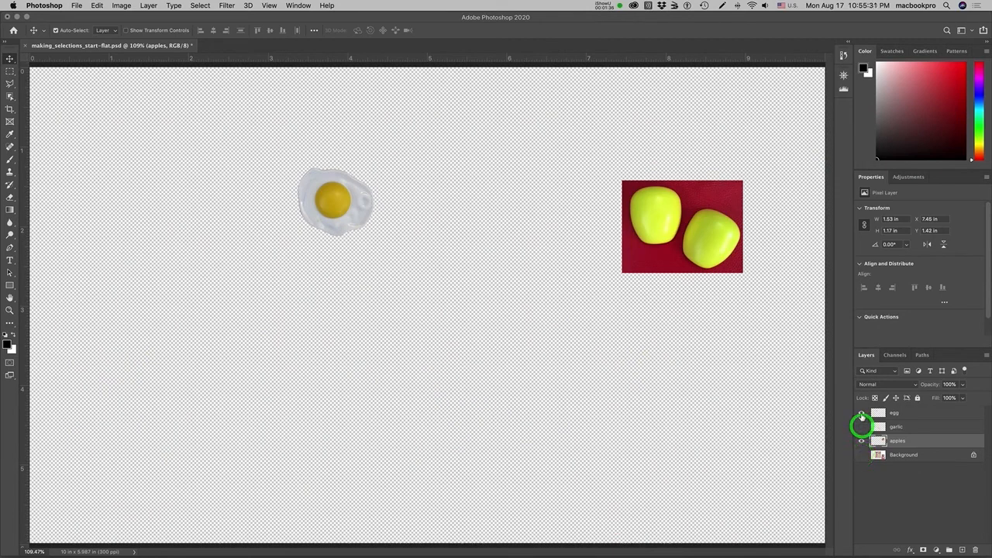
click(861, 412)
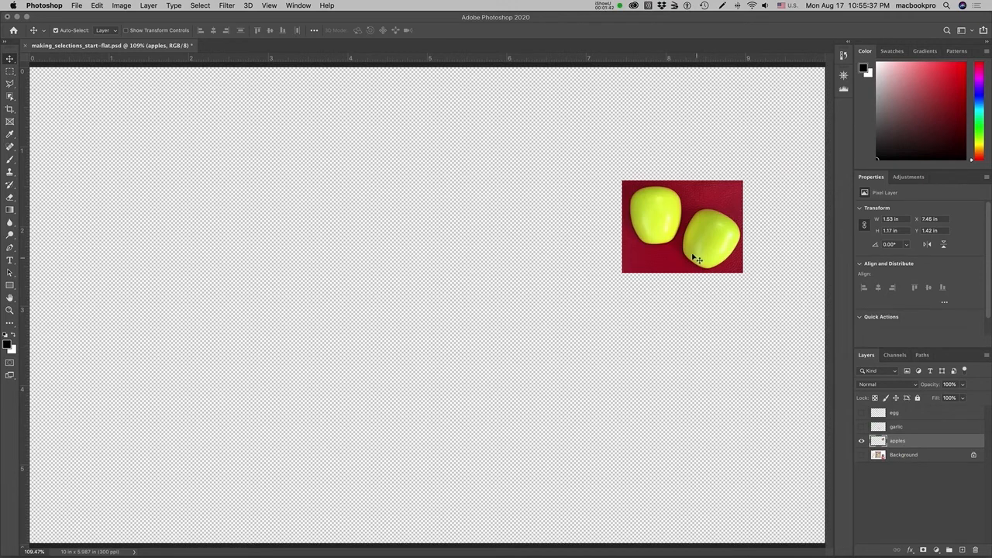
Step: Adjust the apples picture's position to about X 7.41 in, Y 1.44 in with the Background shown, and hide the Background again
drag(686, 243, 705, 259)
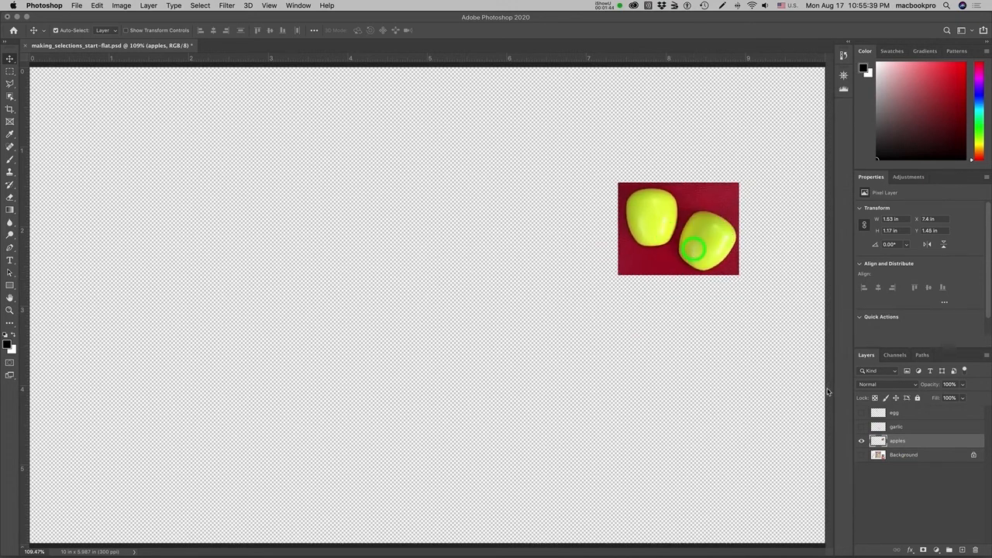
click(861, 454)
drag(669, 220, 673, 223)
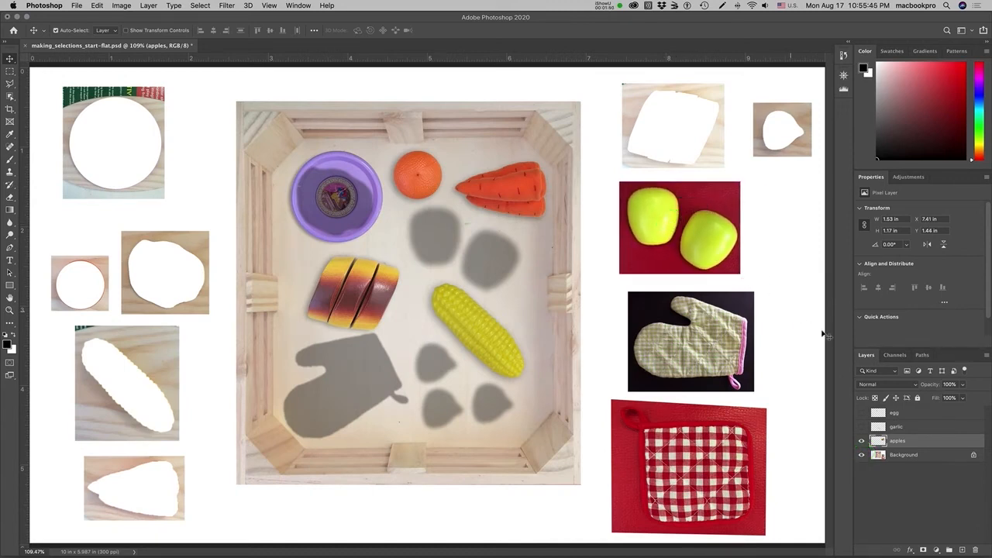
click(861, 454)
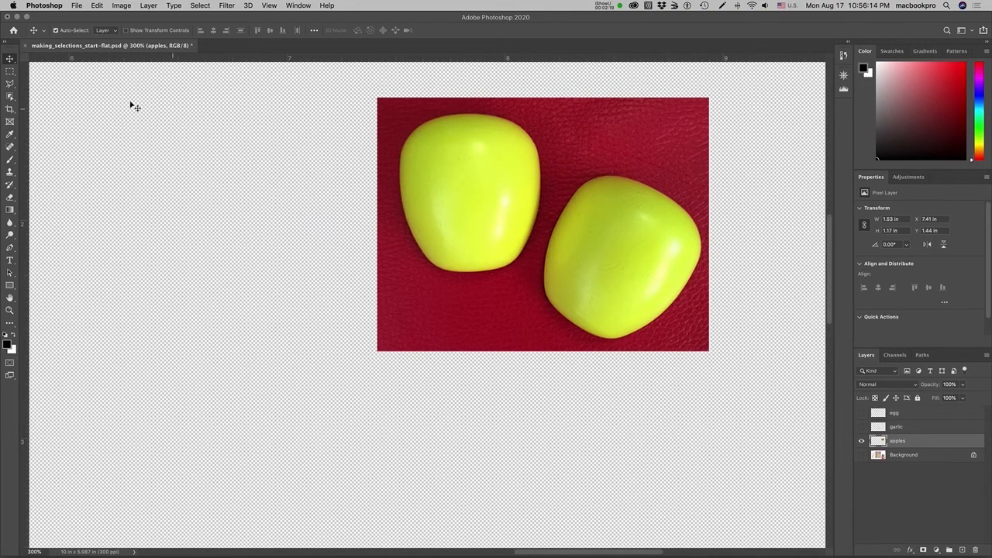
Step: Try to select the left apple with the Magic Wand at tolerance 32, adding its upper and right highlights
click(11, 99)
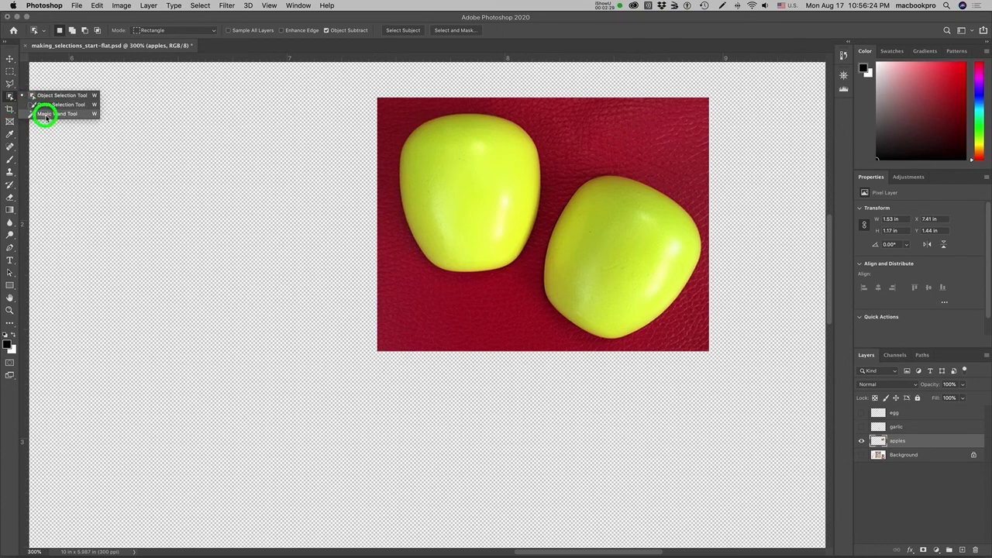
click(44, 114)
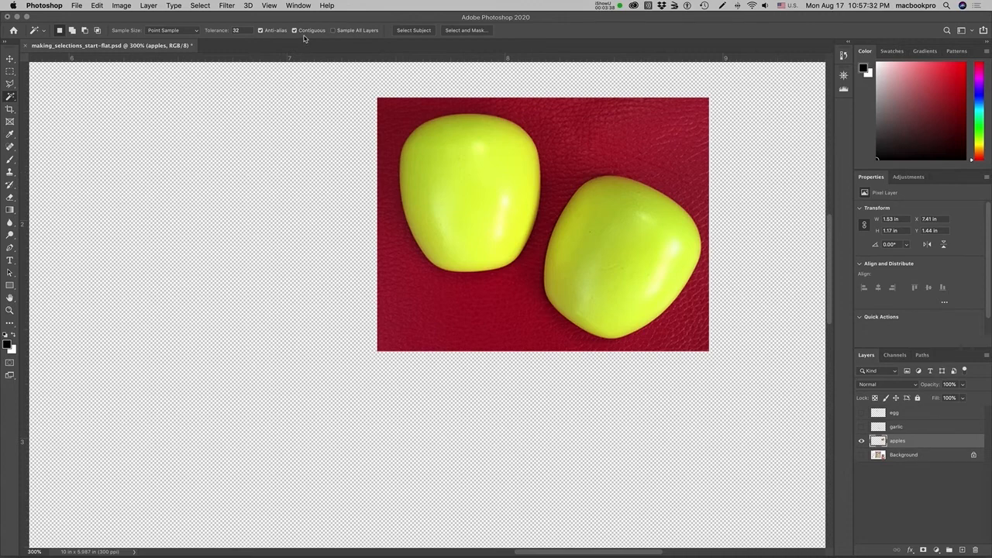
click(470, 180)
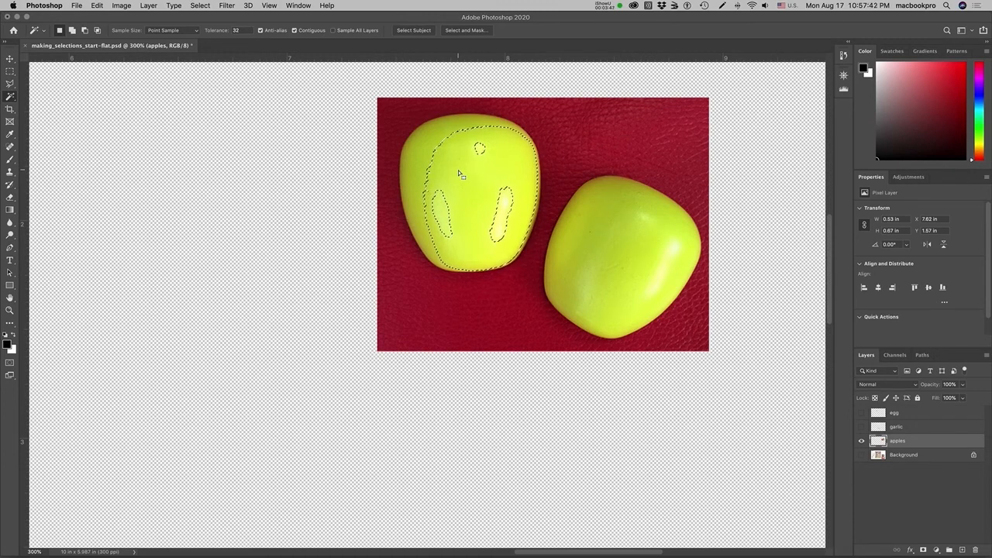
key(shift)
shift+click(479, 150)
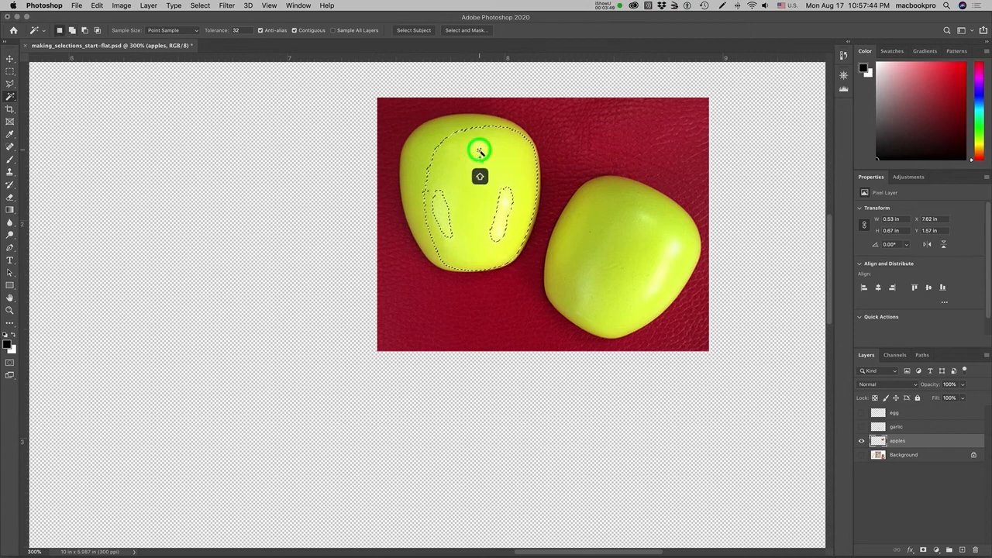
shift+click(503, 226)
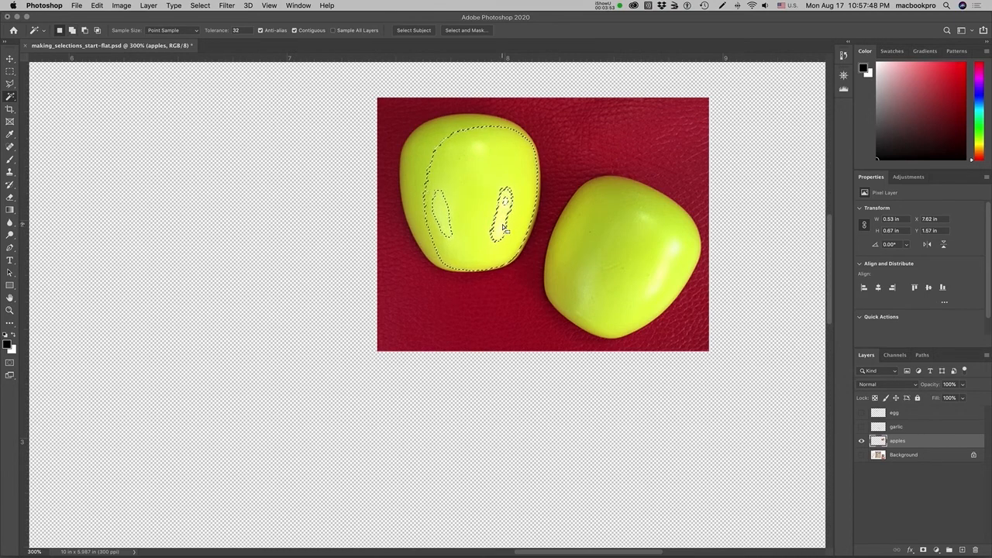
Step: Set the Magic Wand tolerance to 50, clear the current selection and turn off Contiguous
click(241, 31)
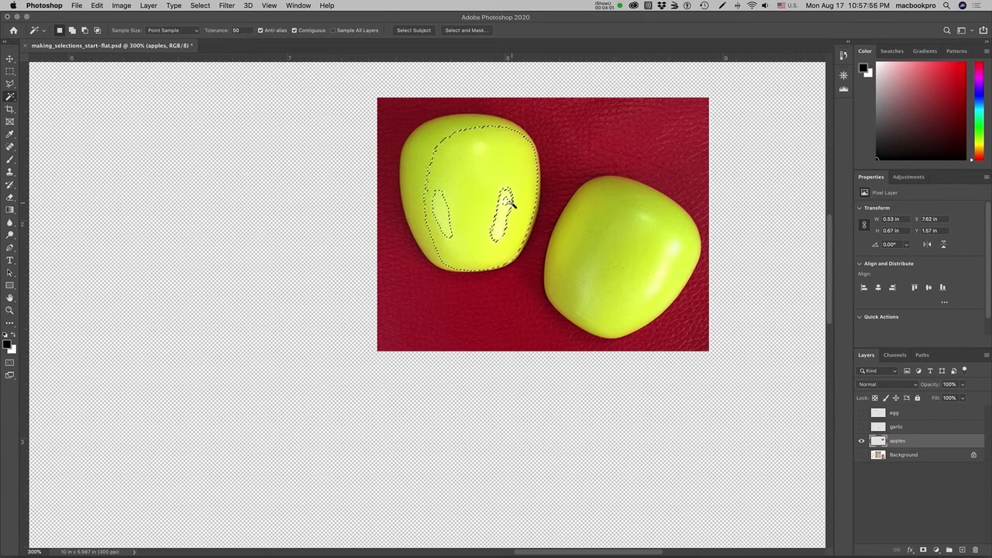
key(super+d)
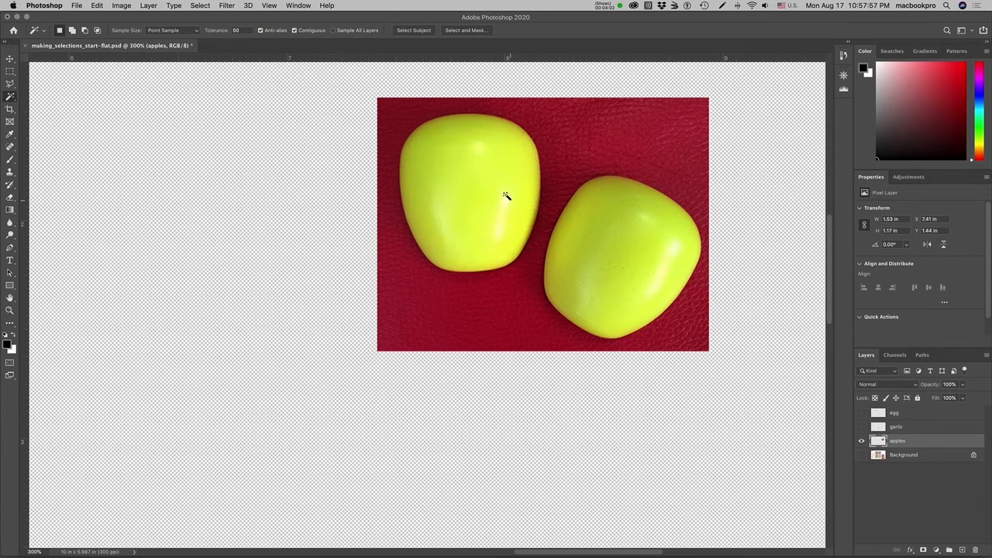
click(294, 31)
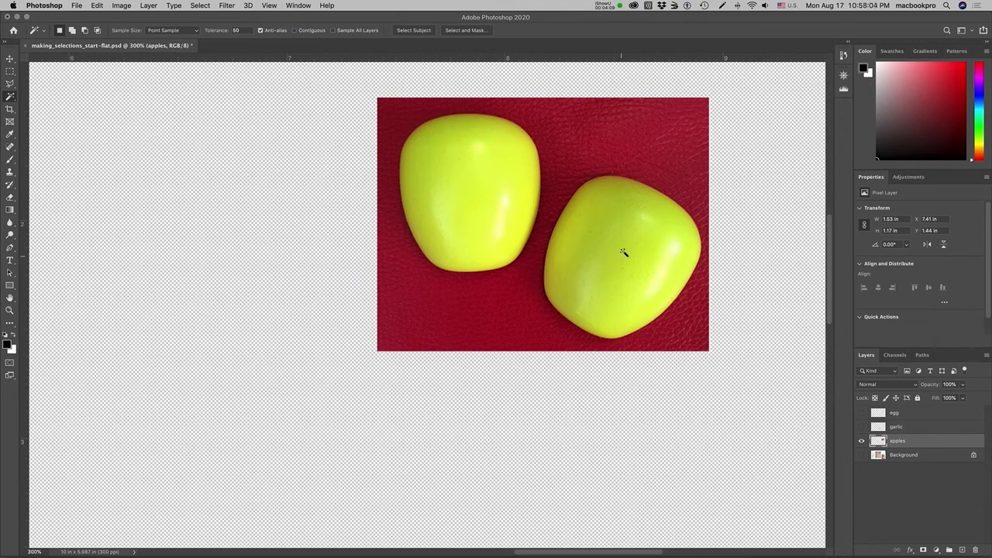
Step: Select both apples completely with the Magic Wand, adding their highlights and shaded edges, and mask the apples layer to that selection
click(473, 201)
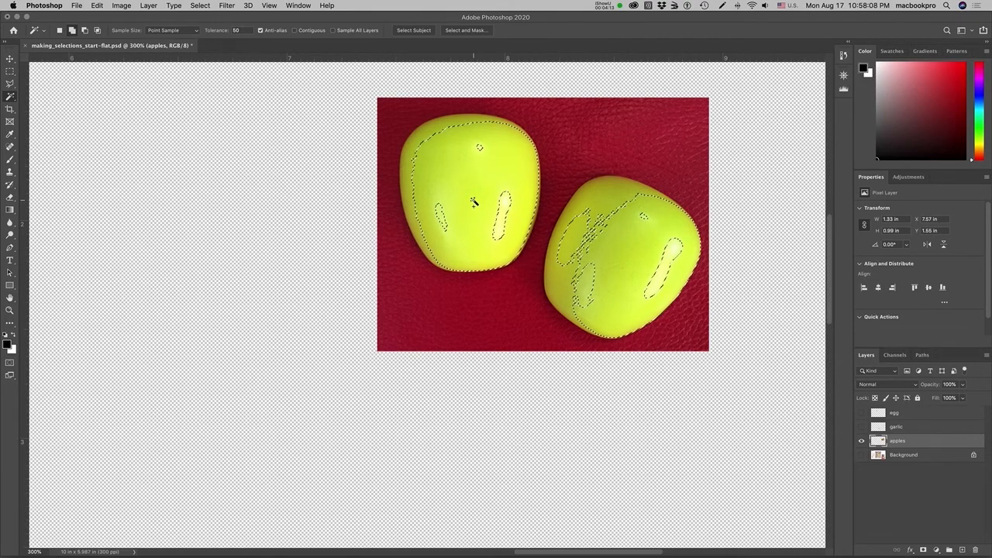
shift+click(504, 218)
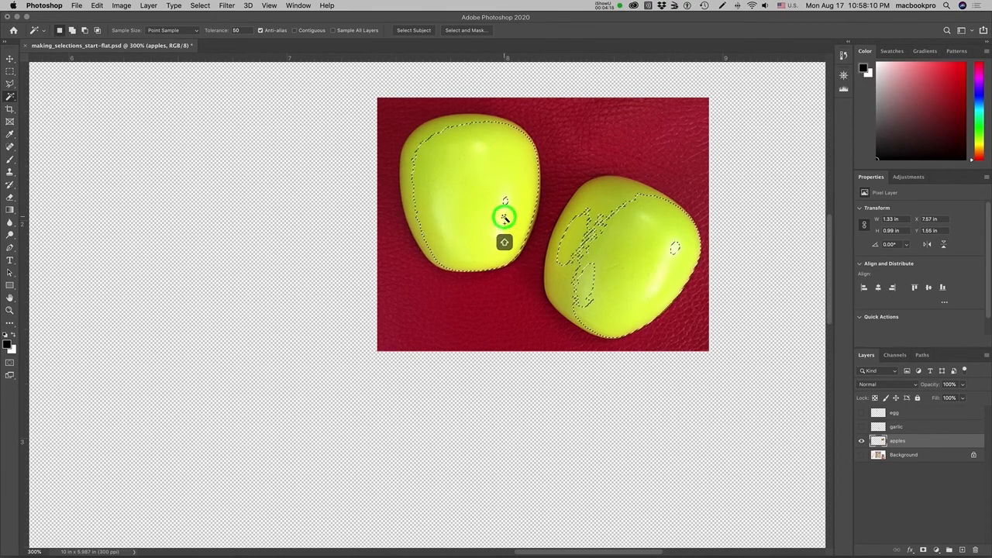
shift+click(585, 247)
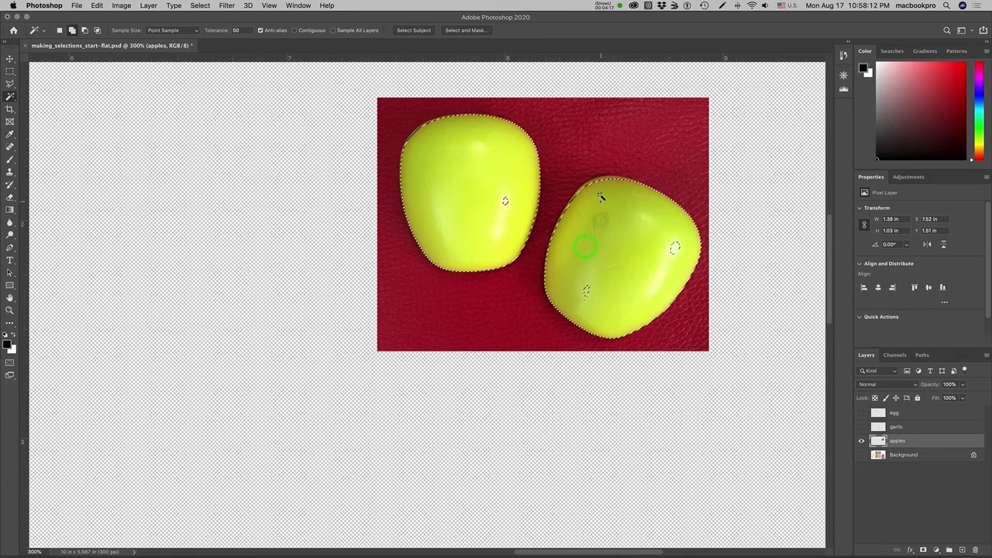
shift+click(600, 196)
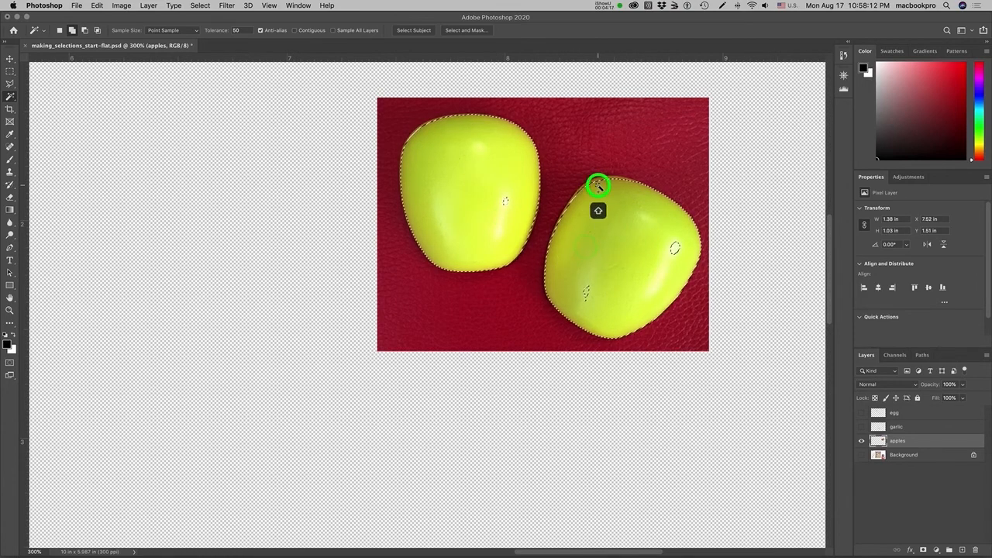
shift+click(506, 203)
scroll(653, 250, up, 2)
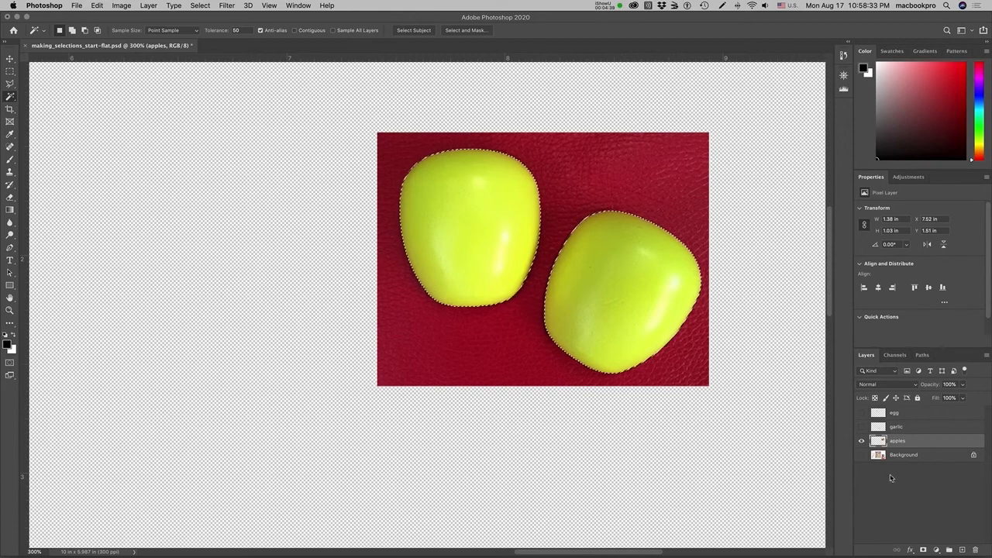
click(922, 550)
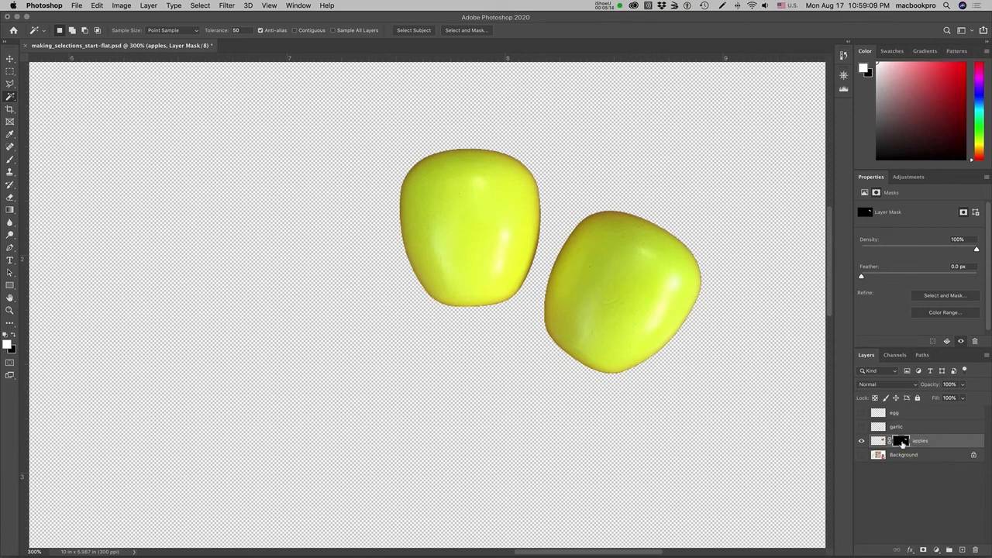
Step: Check the apples layer mask by disabling and re-enabling it, viewing it alone in black and white, and returning to the image
shift+click(902, 442)
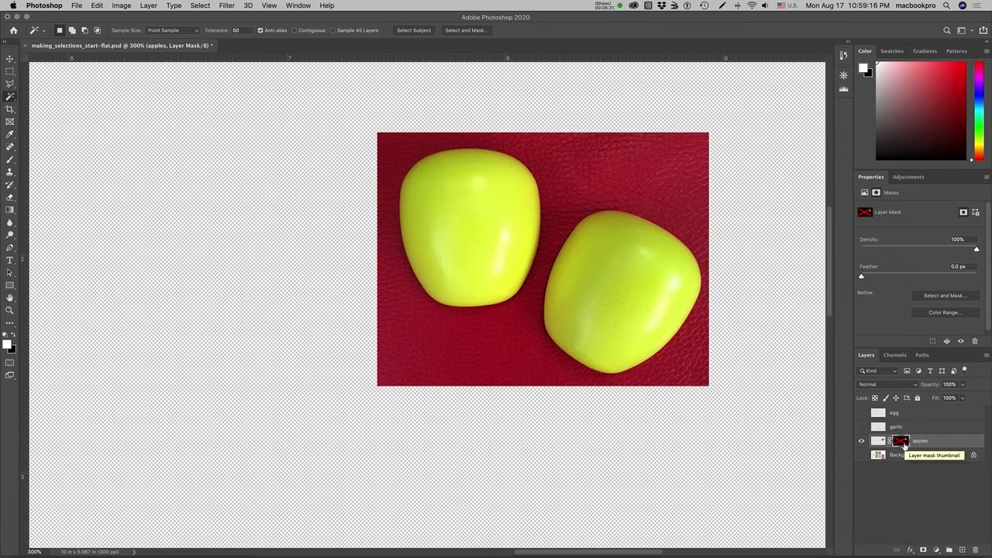
shift+click(902, 442)
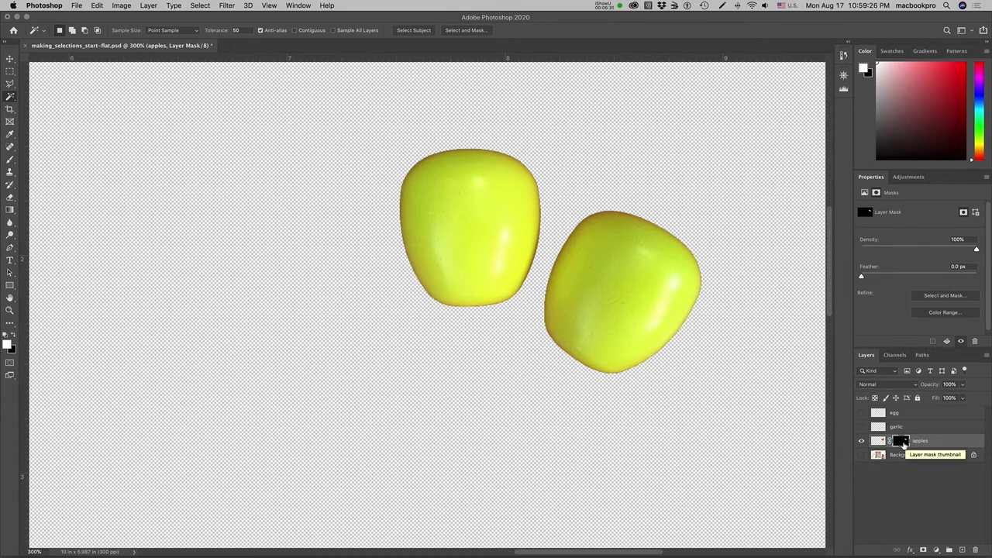
alt+click(901, 441)
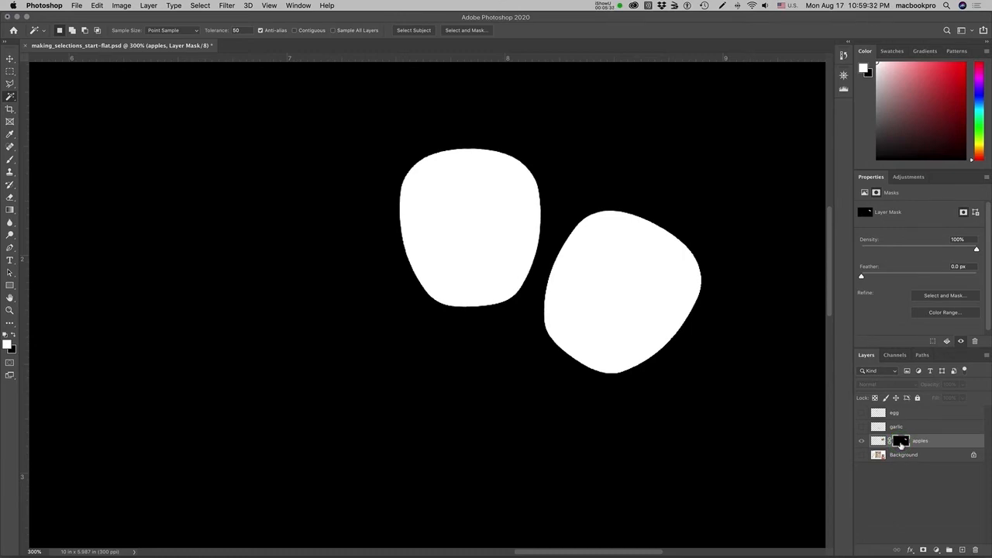
alt+click(900, 441)
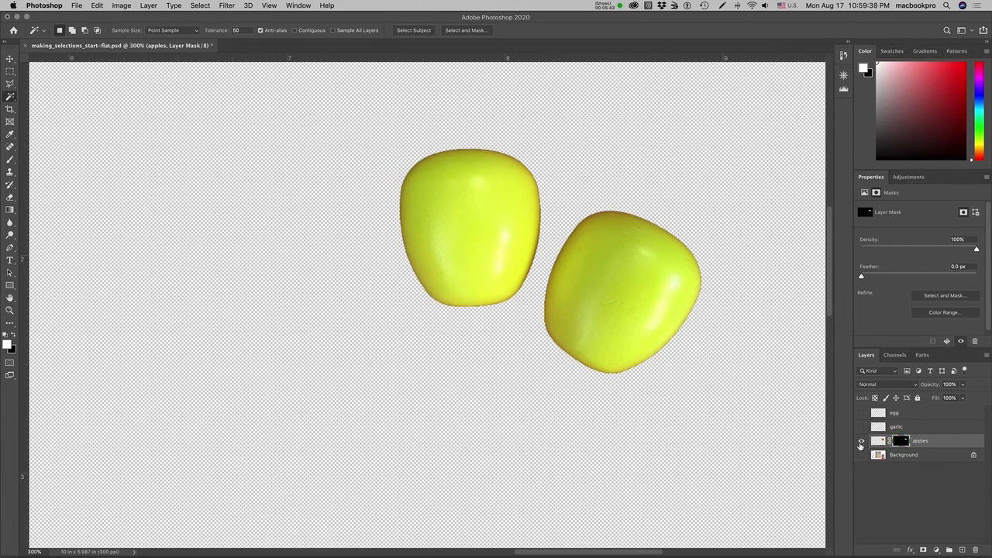
Step: Show the Background layer and move the masked apples onto their two shadows in the crate
key(super+0)
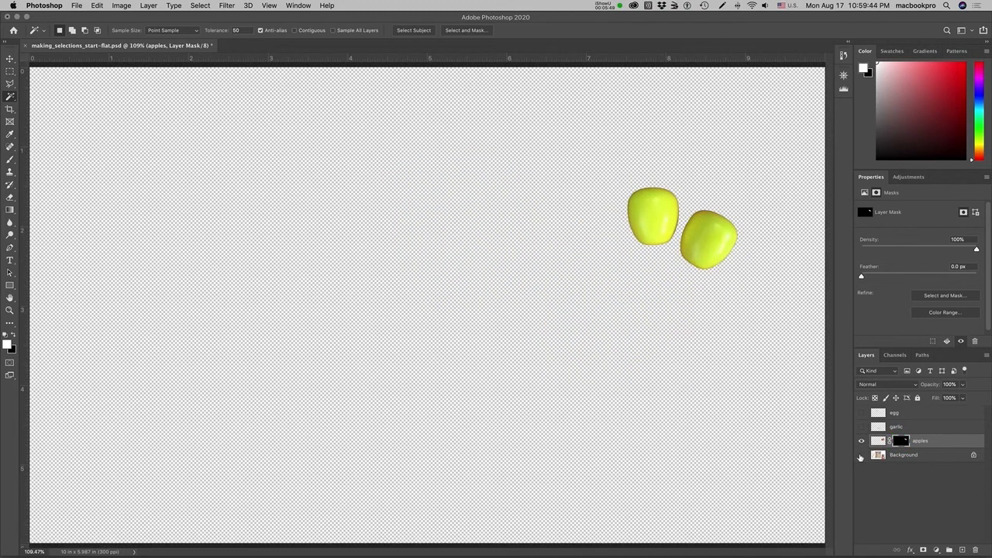
click(859, 457)
key(v)
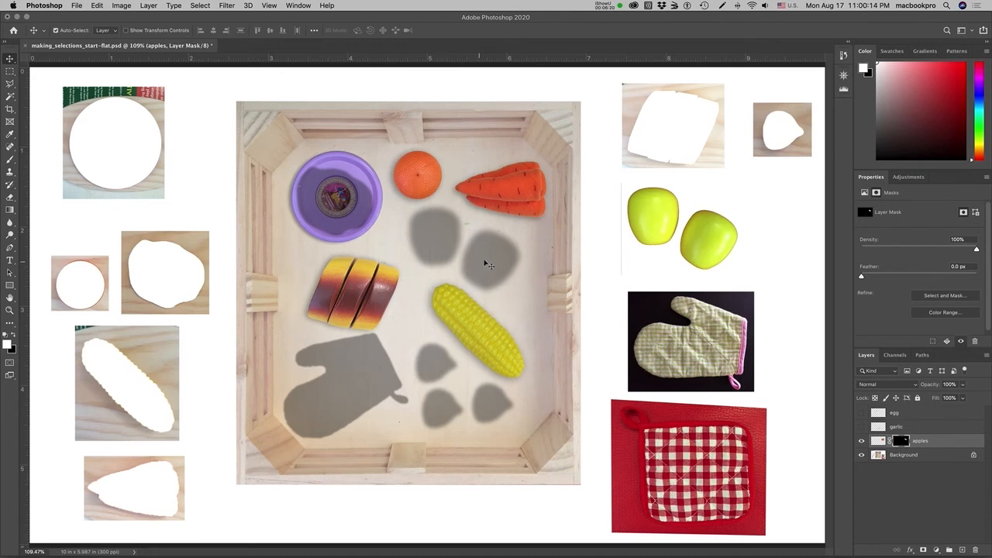
drag(638, 242, 452, 249)
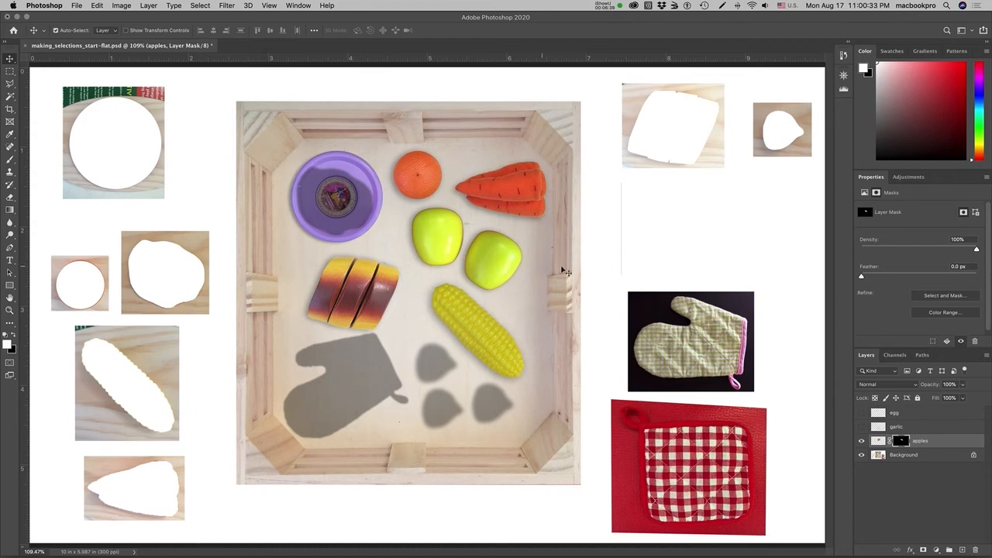
Step: Add a Hue/Saturation adjustment layer above the apples layer, try Saturation at +100 and return it to 0
click(907, 178)
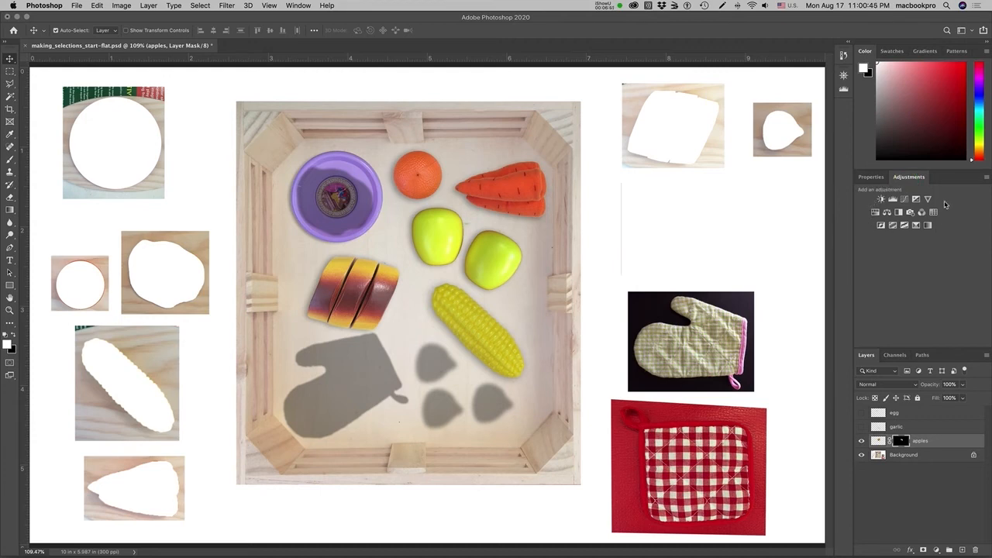
click(877, 215)
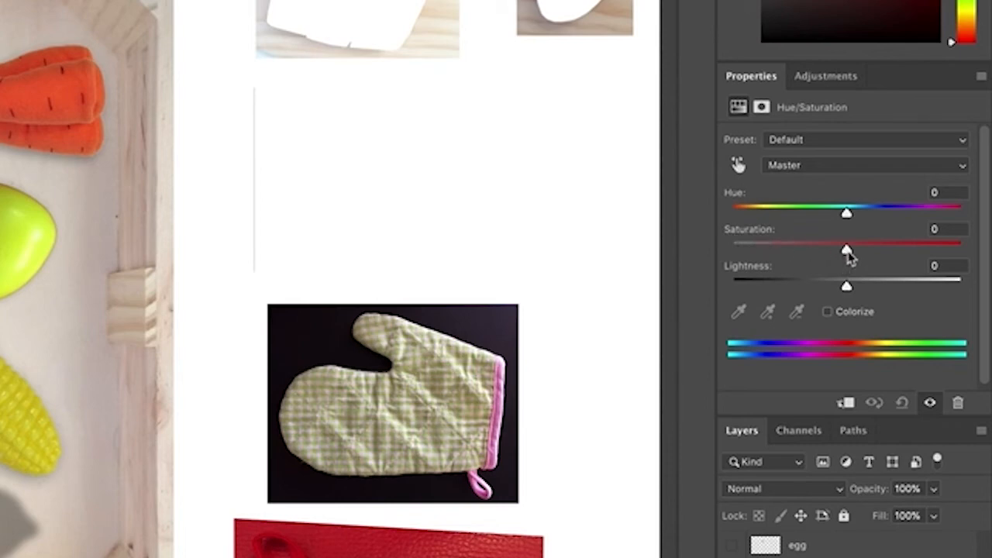
drag(847, 252, 964, 257)
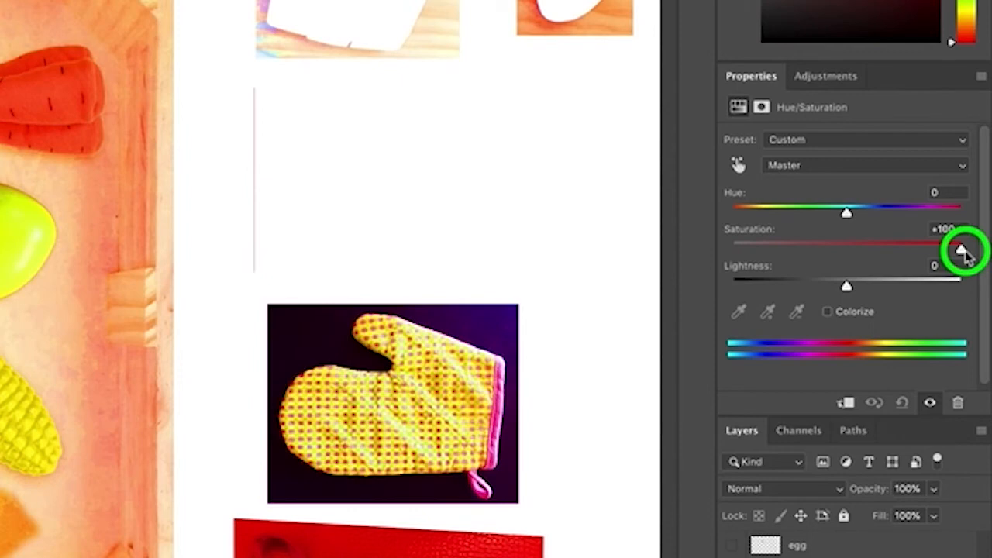
drag(964, 256, 847, 252)
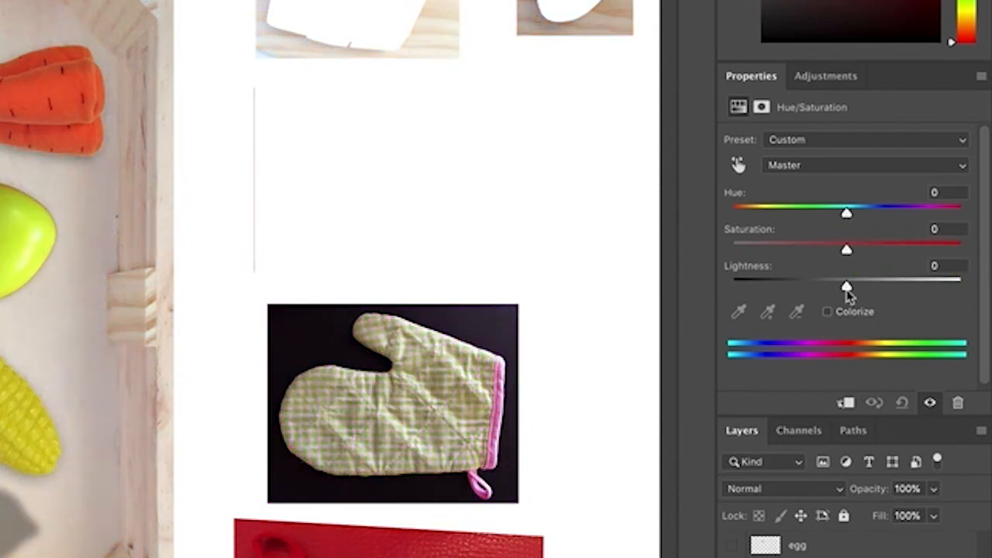
mouse_move(847, 286)
mouse_down()
mouse_move(731, 290)
mouse_move(943, 288)
mouse_move(844, 283)
mouse_up()
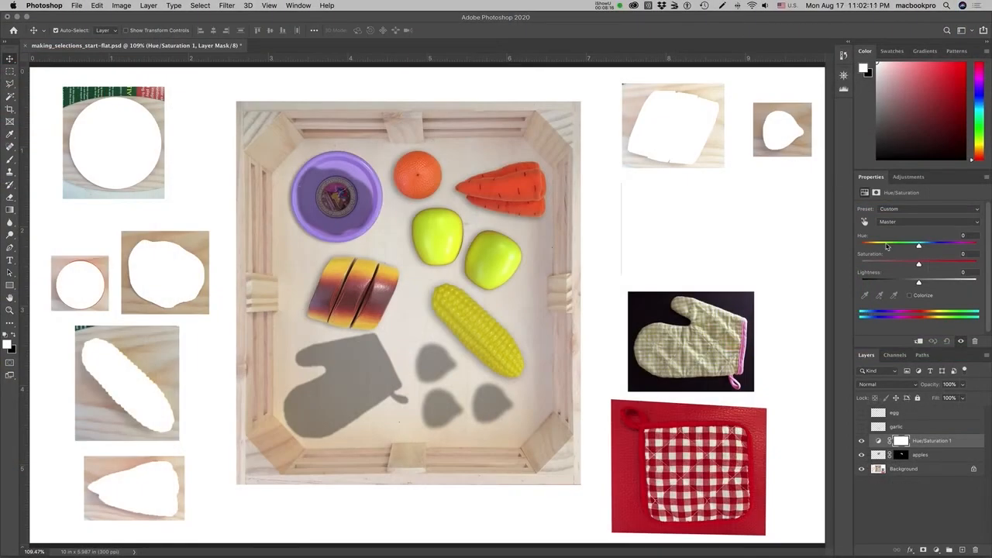
Step: Set the adjustment's Hue to -71, Saturation to -14 and Lightness to -13, and clip it to the apples layer
drag(920, 247, 883, 249)
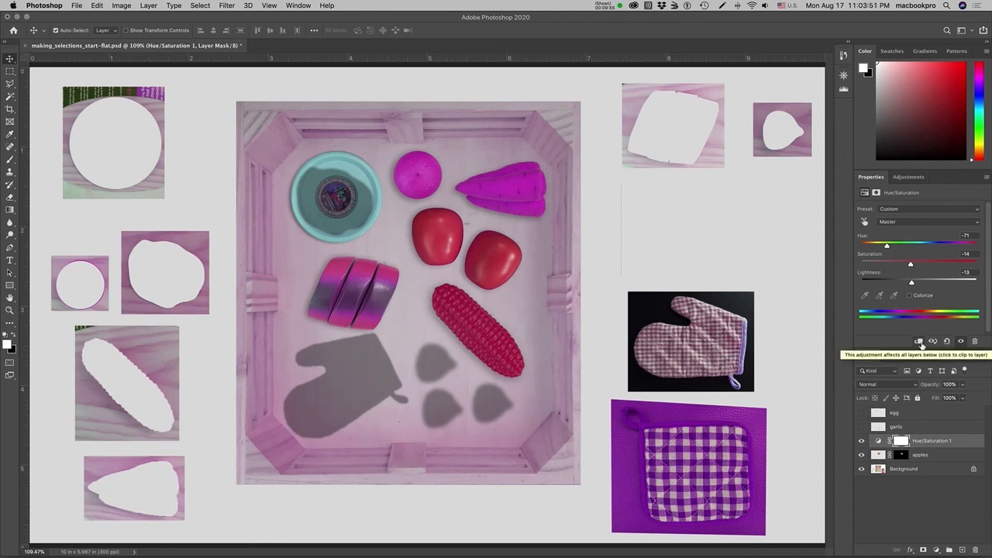
click(919, 342)
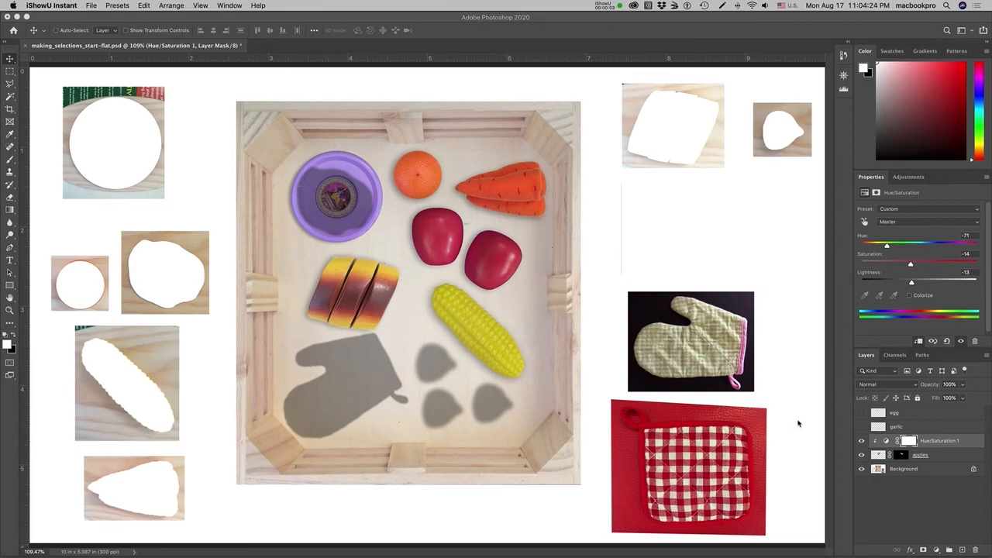
Step: Select the oven mitt on the Background layer with the Object Selection tool in Rectangle mode, framing its whole dark picture
click(918, 473)
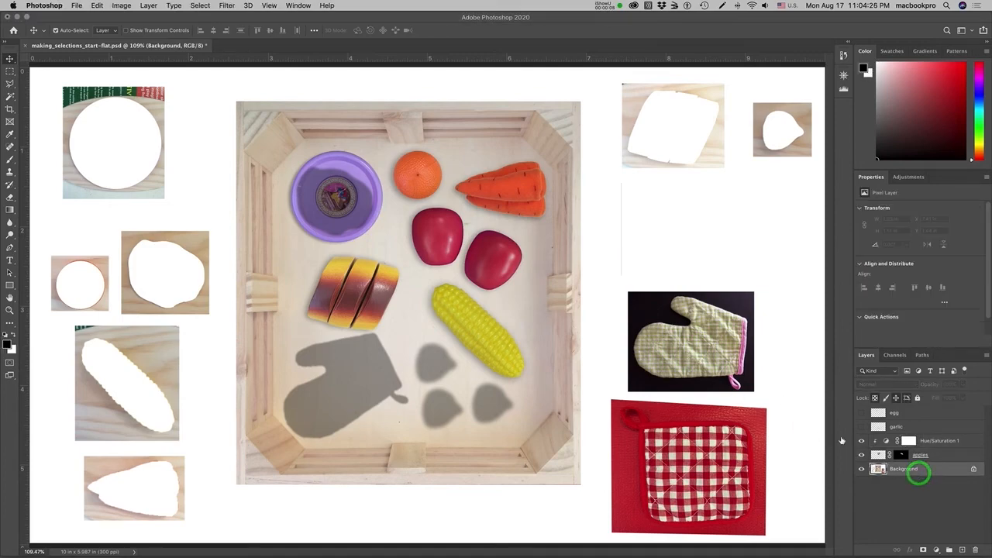
click(697, 342)
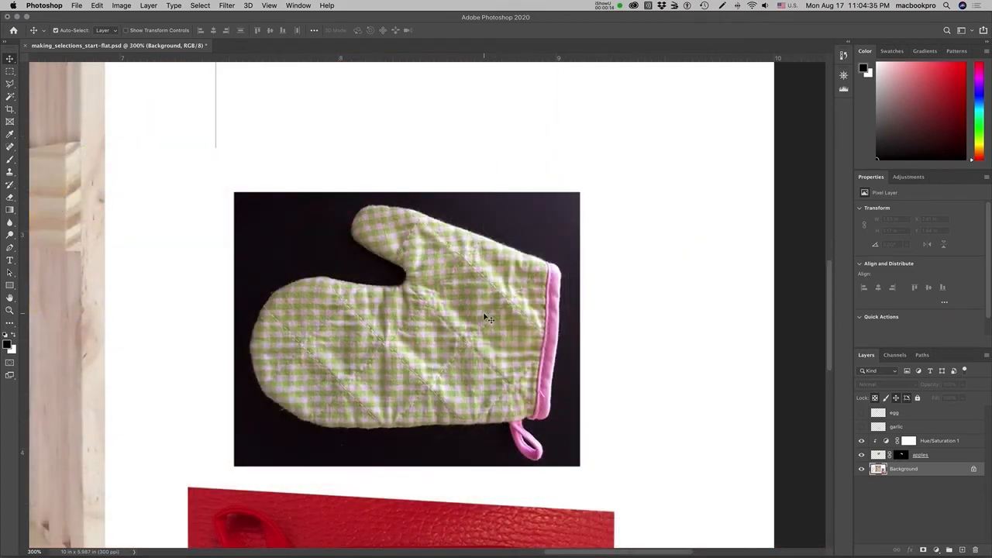
click(11, 100)
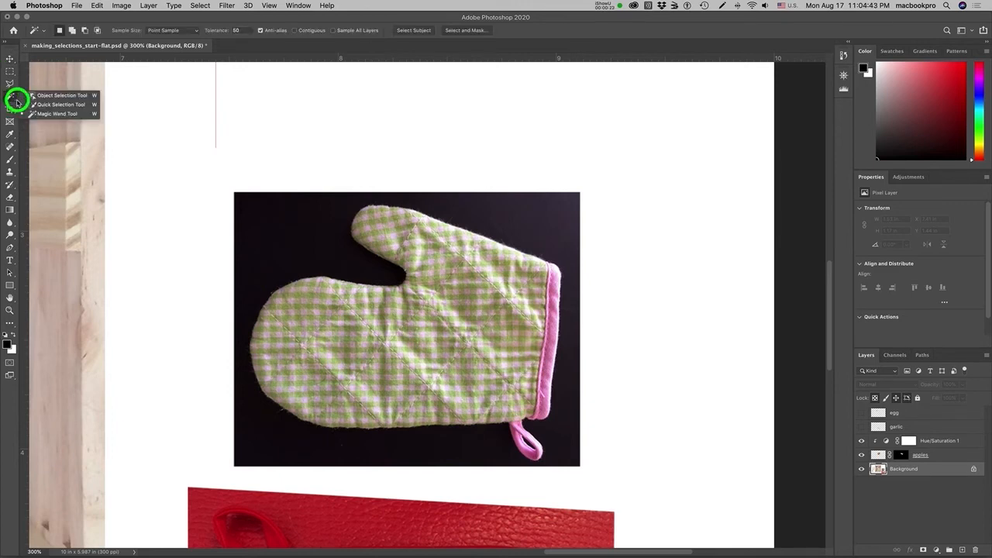
click(46, 95)
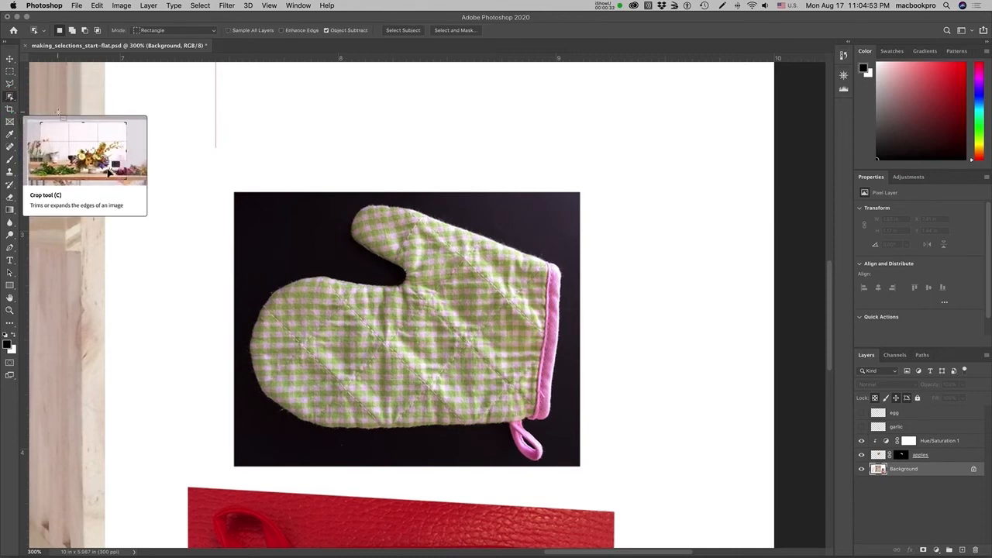
key(shift+w)
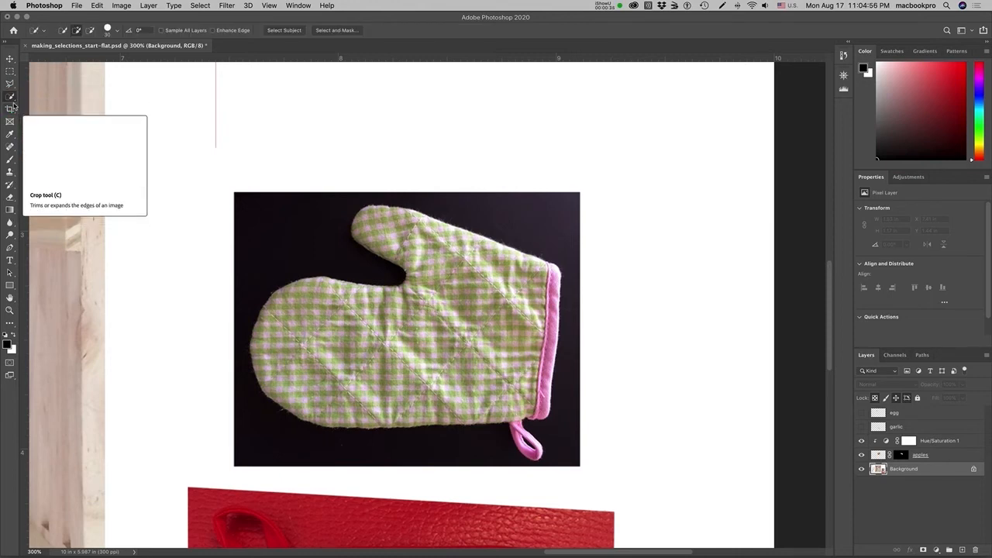
key(shift+w)
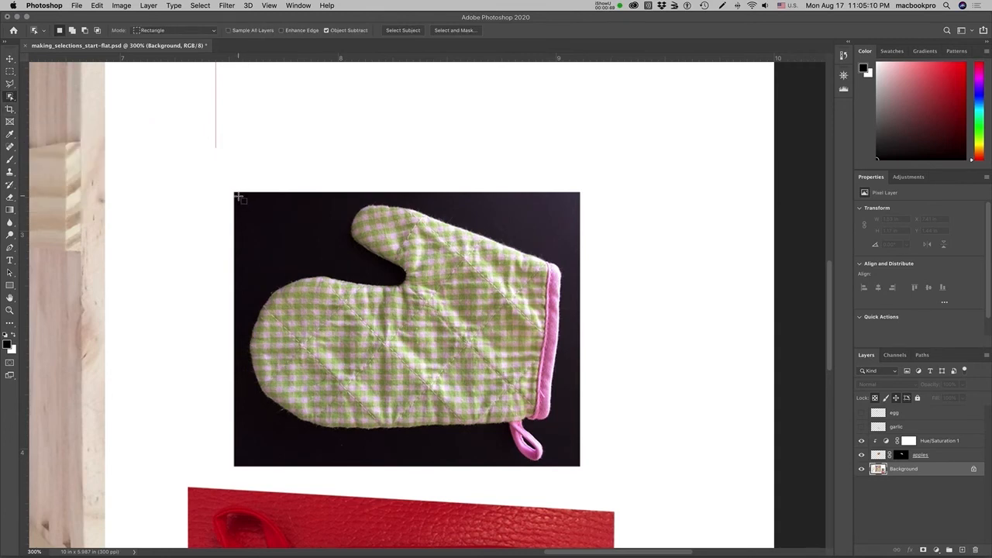
drag(235, 195, 572, 464)
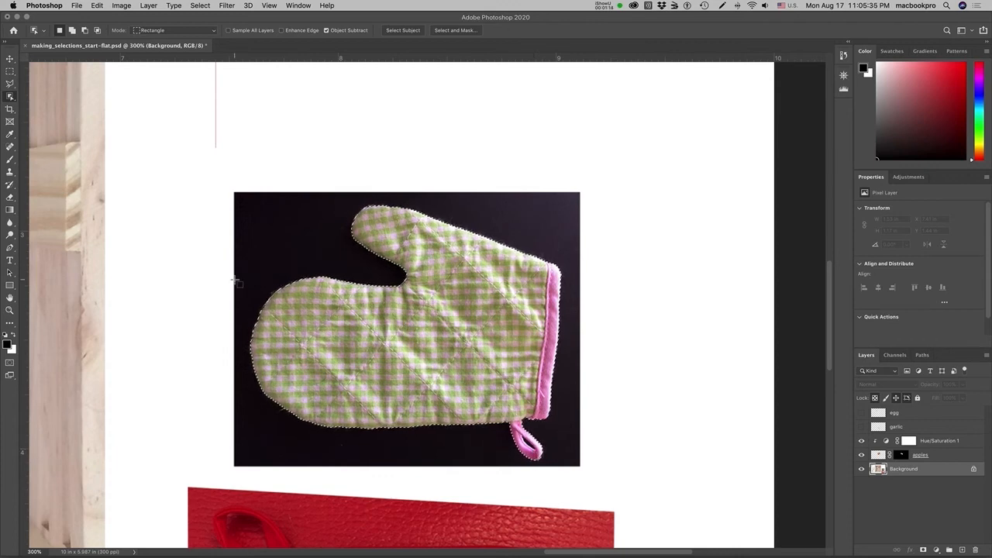
Step: Subtract the dark hole inside the mitt's hanging loop from the selection with the Magic Wand, using tolerance 20 and Contiguous on
click(10, 97)
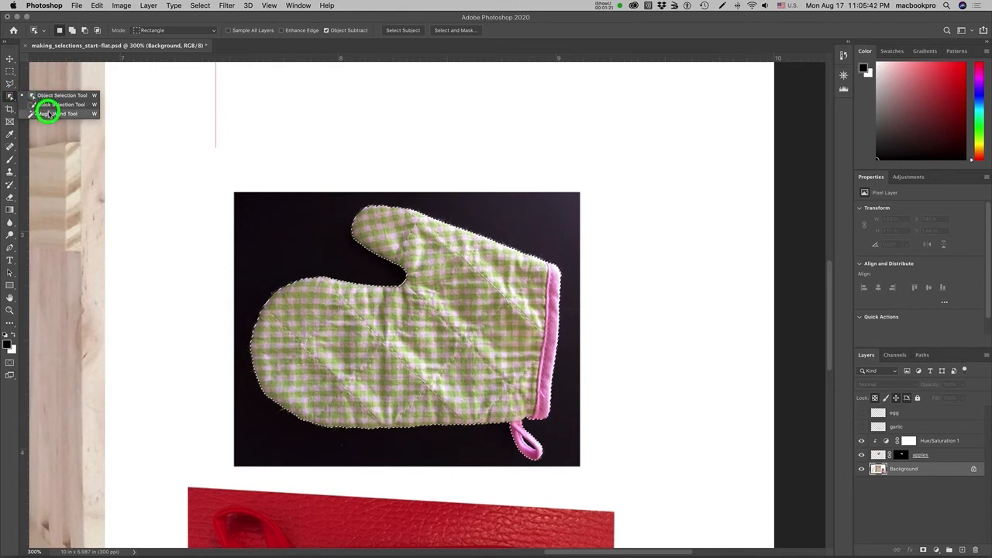
click(47, 113)
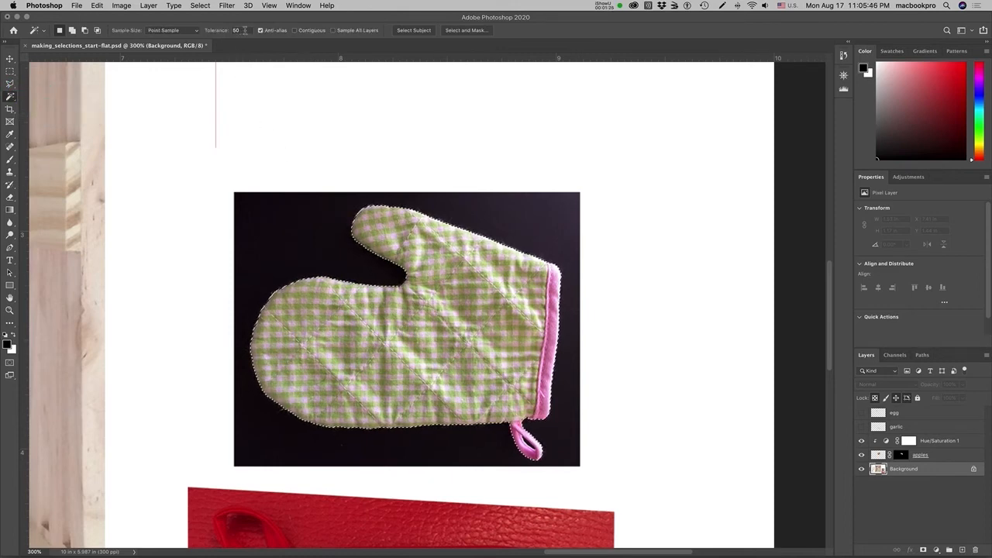
click(235, 31)
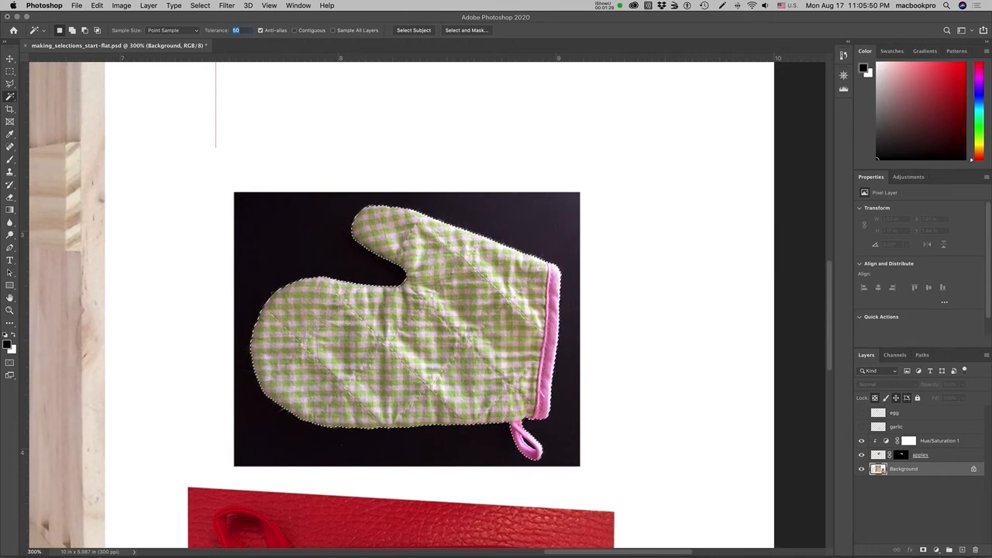
text(20)
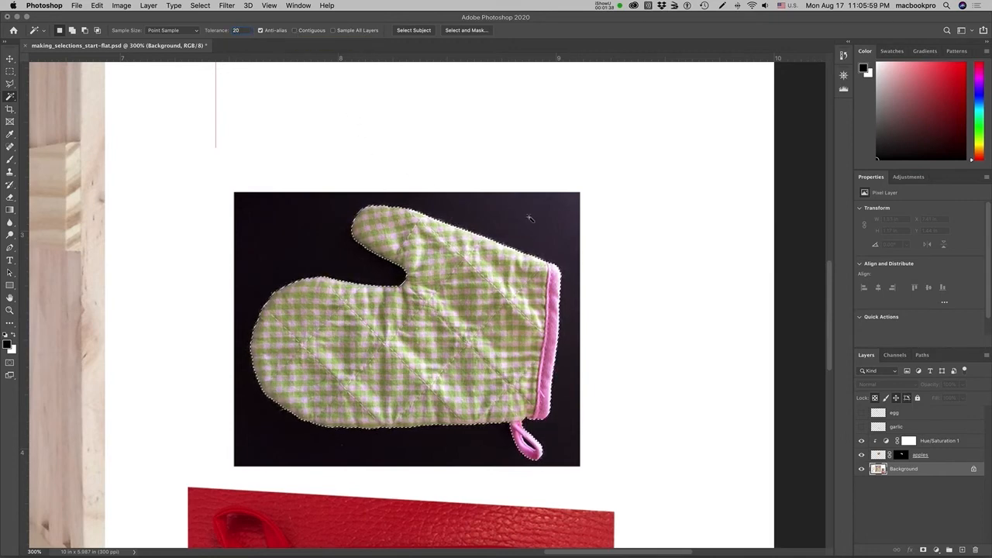
click(295, 31)
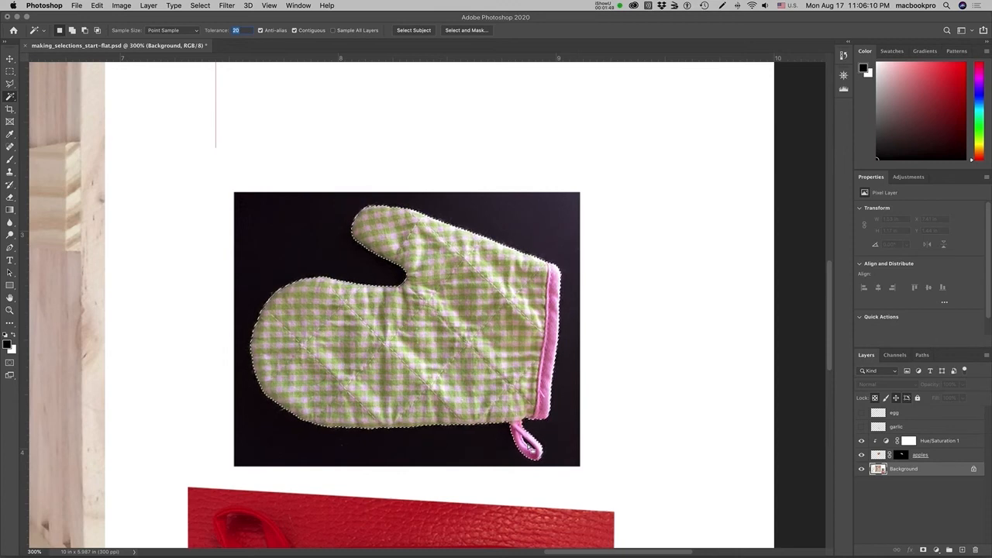
key(alt)
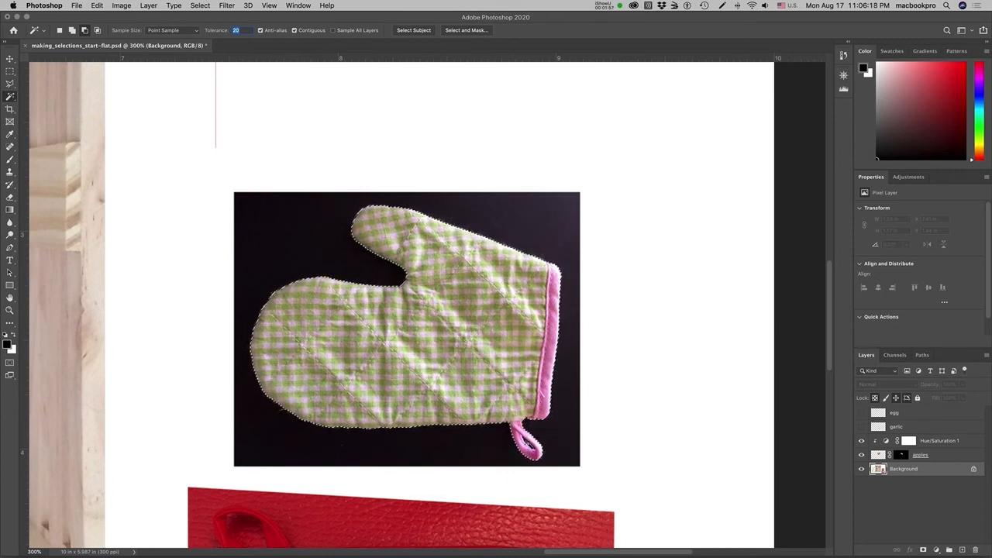
alt+click(527, 443)
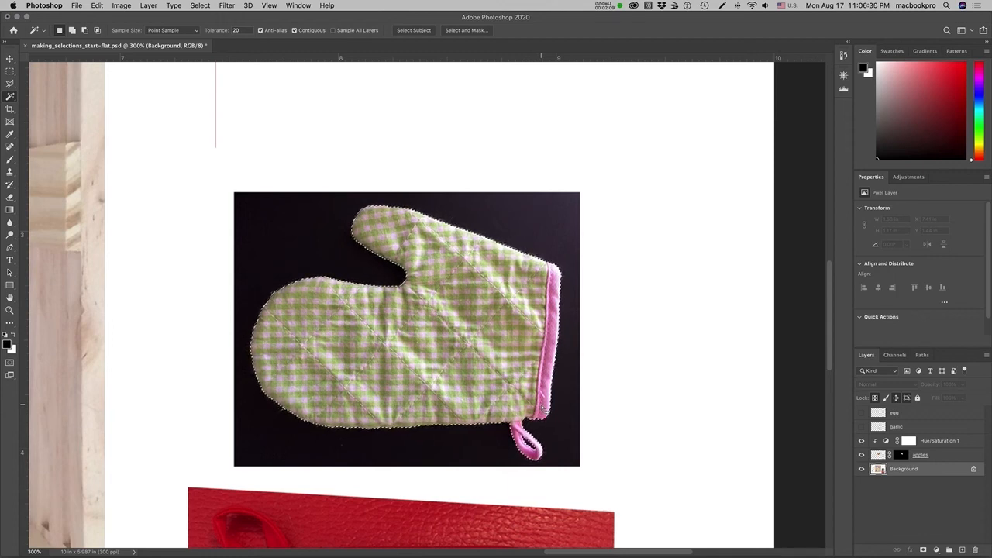
Step: Cut the selected mitt out of the Background onto its own layer and name that layer "oven mitt"
key(super+j)
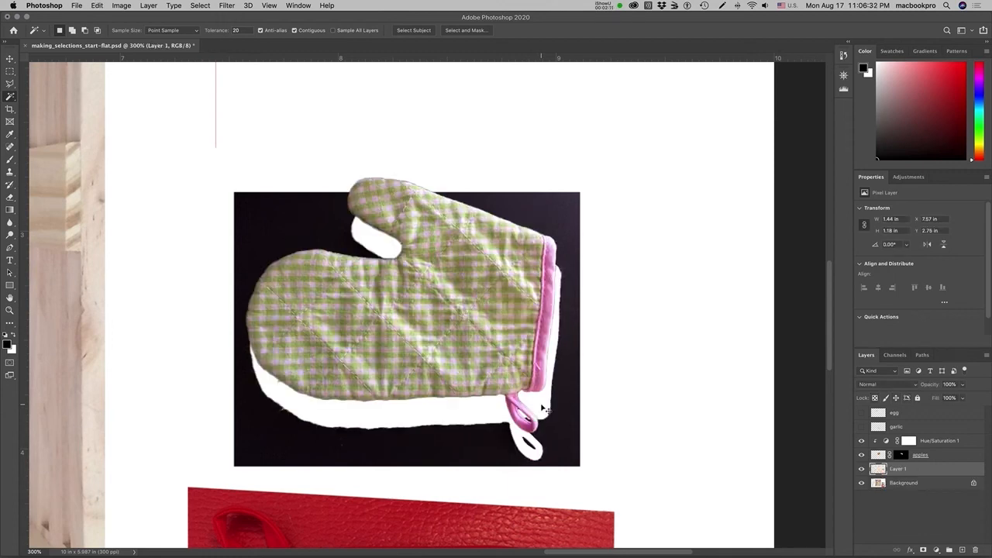
key(super+0)
double_click(896, 470)
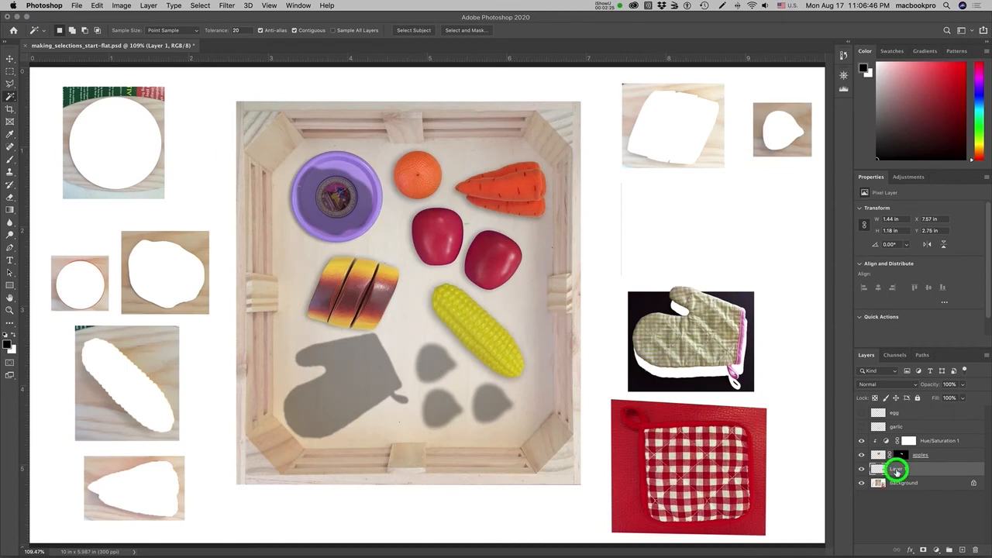
text(ov)
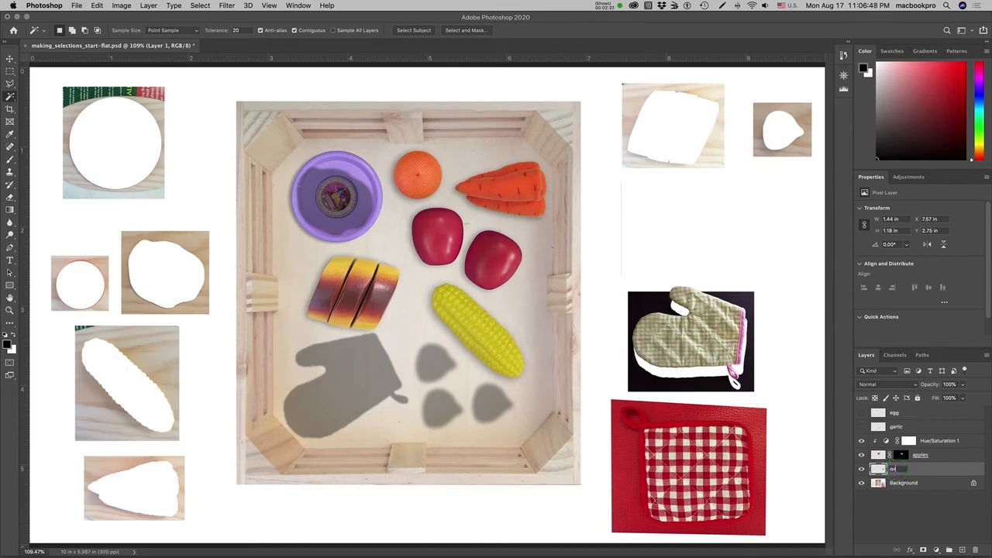
text(en mitt)
key(Return)
Step: Move the oven mitt over its shadow in the crate, at about X 3.21 in, Y 3.36 in
key(v)
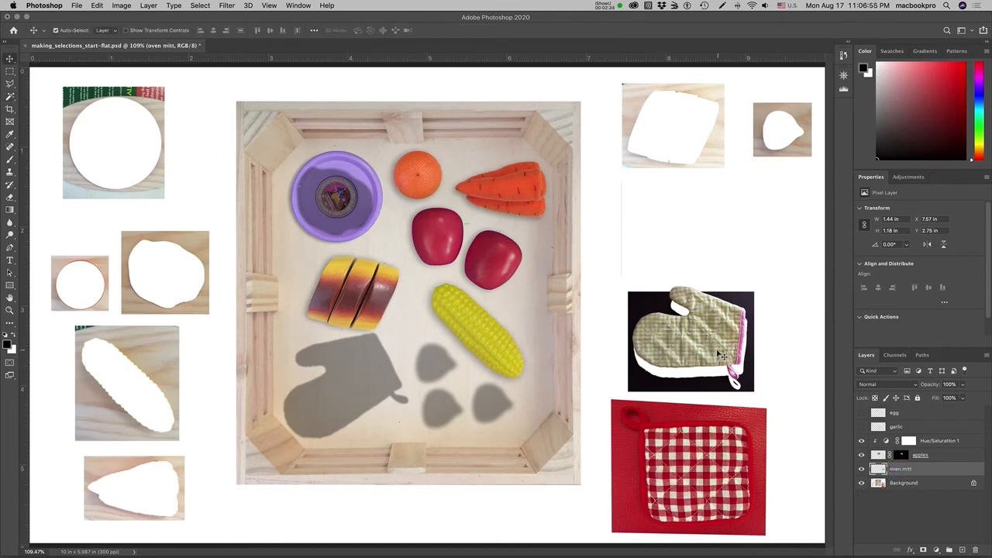
drag(684, 350, 371, 393)
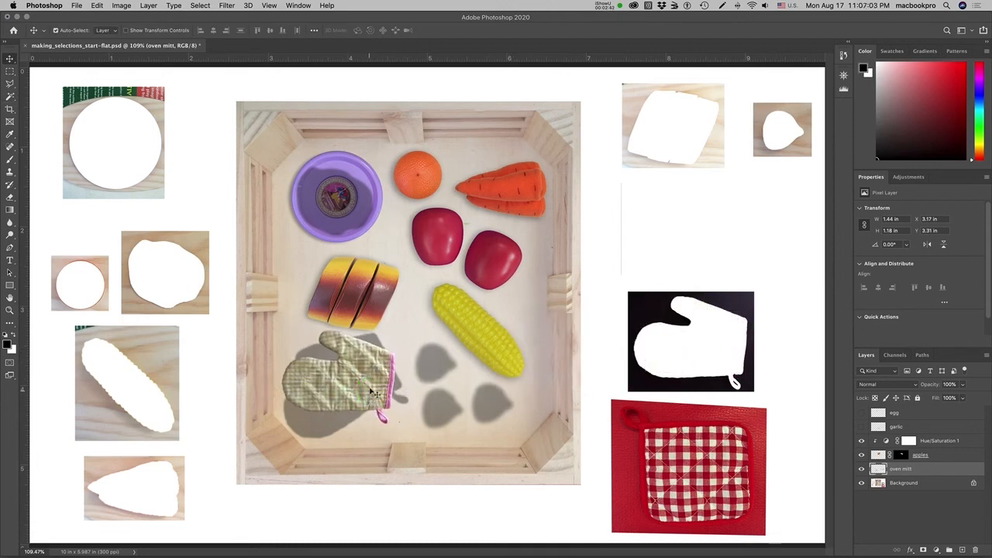
drag(349, 401, 354, 389)
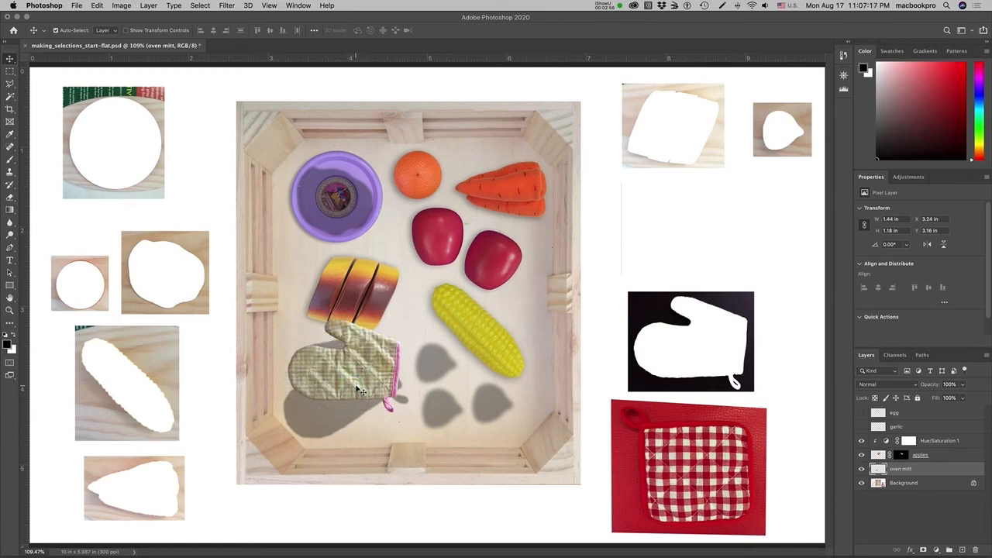
drag(360, 390, 354, 403)
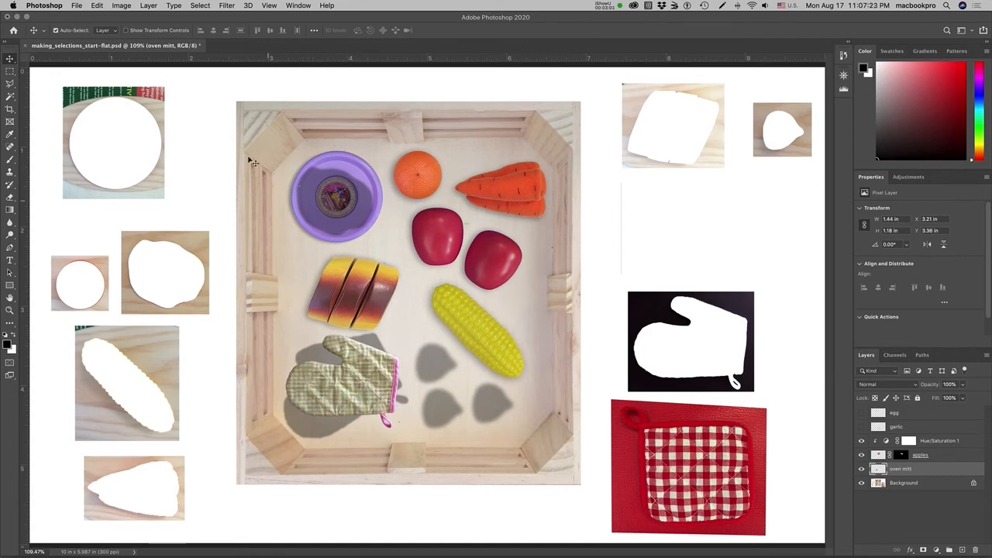
Step: Rotate the oven mitt so that it lines up with its shadow in the crate
click(97, 6)
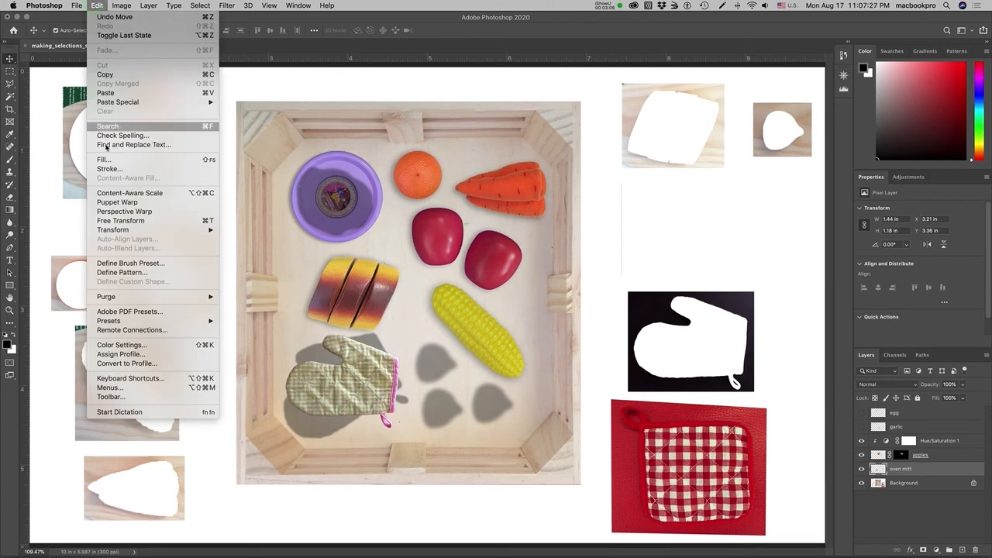
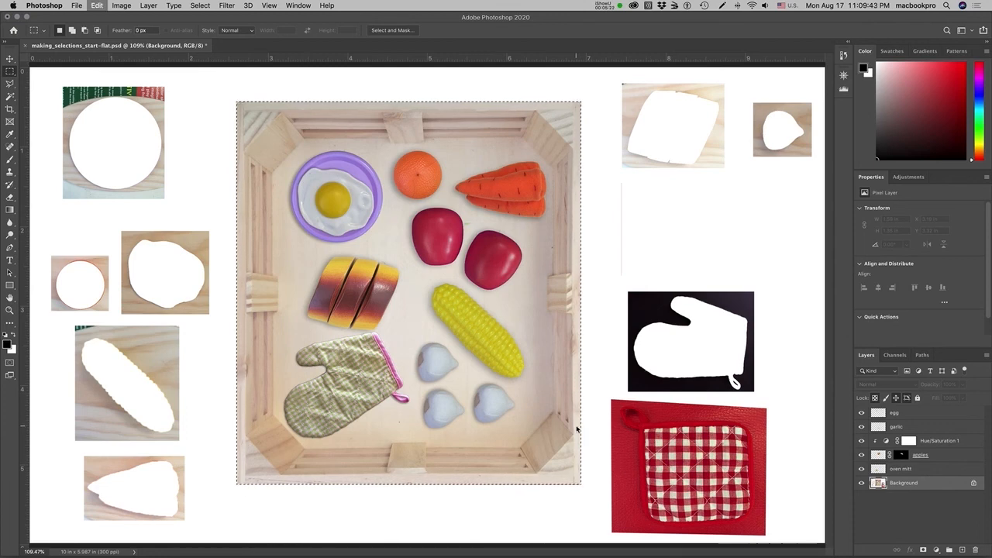
Step: Cut the selected crate out of the Background onto its own layer and move it to about X 2.6 in, Y 0.43 in
key(super+x)
key(super+v)
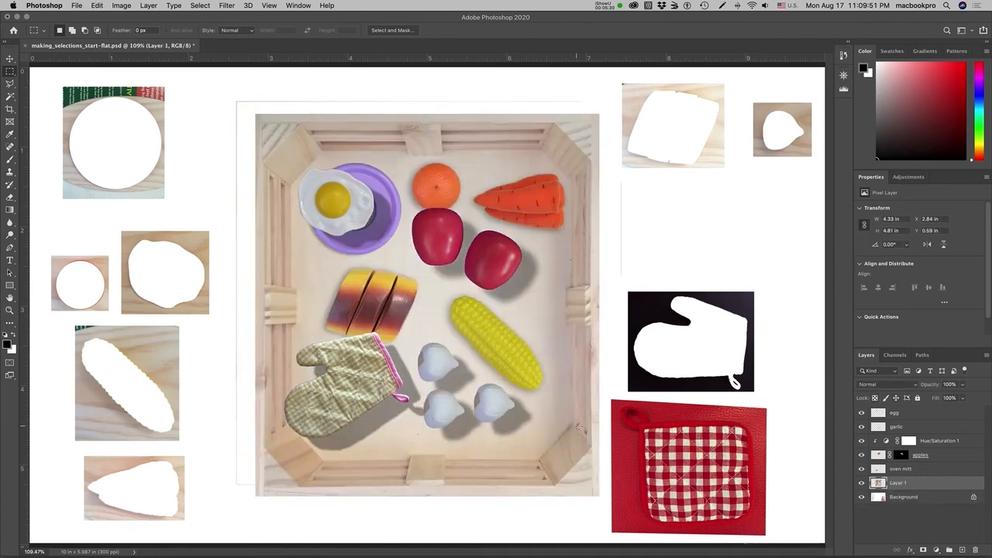
key(v)
drag(576, 489, 558, 474)
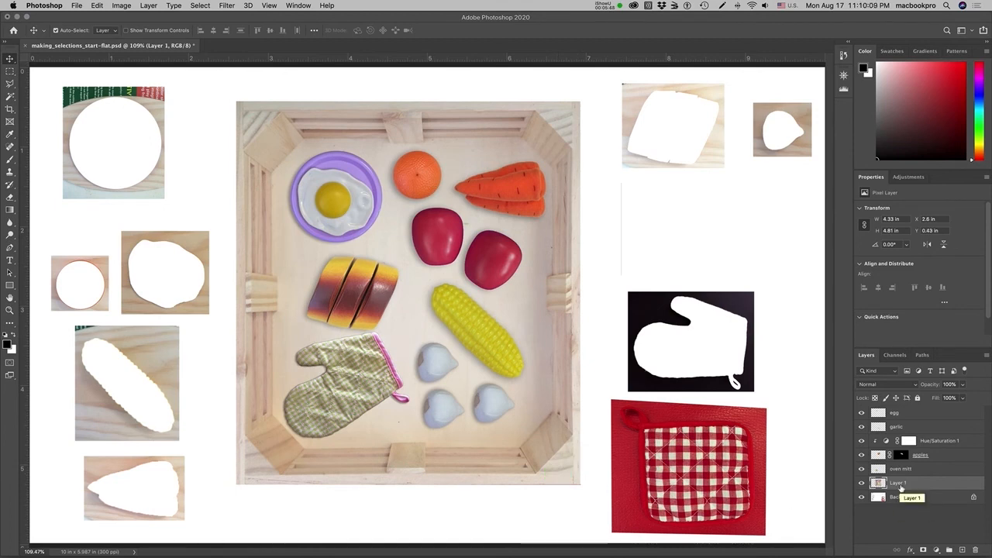
Step: Rename the new layer holding the crate as "crate"
double_click(898, 483)
text(crat)
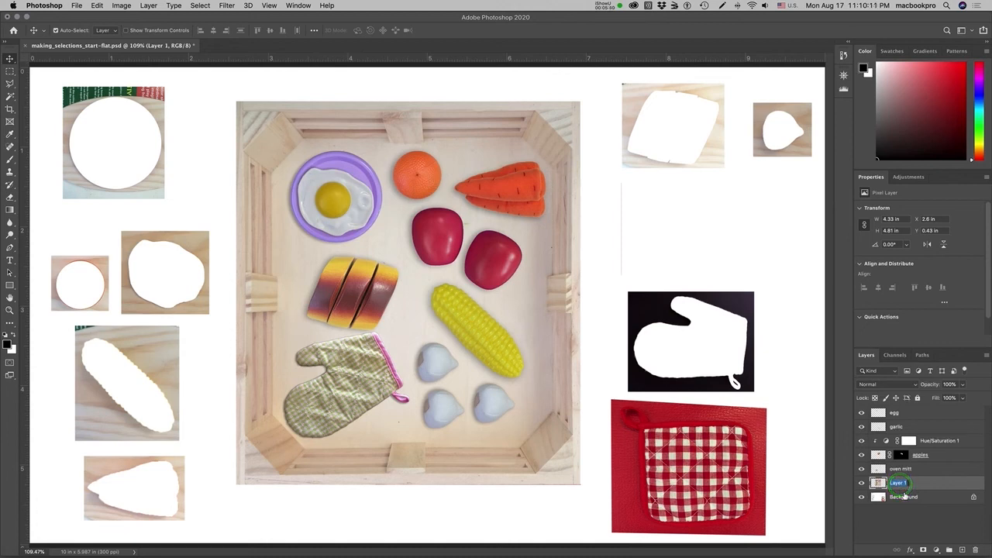
text(e)
key(Return)
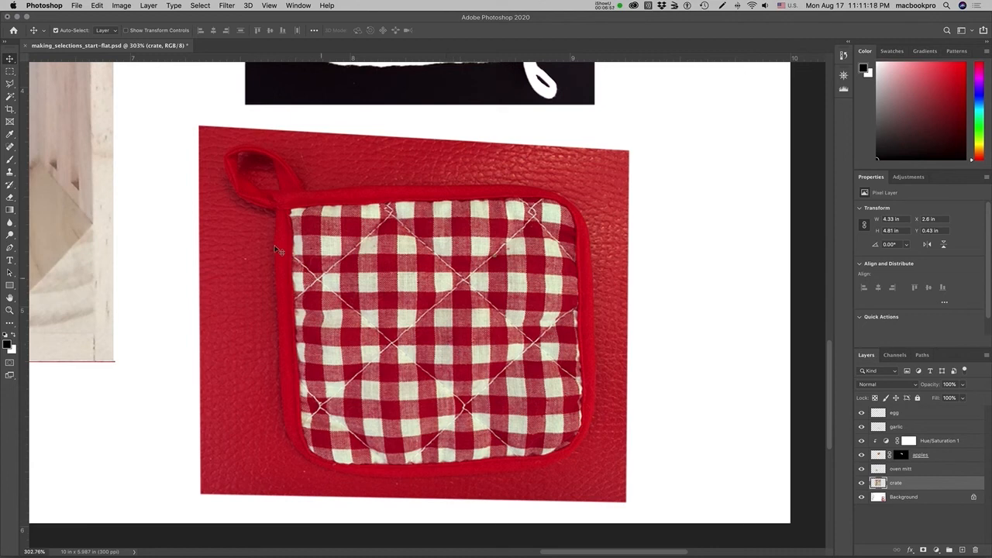
Step: Select a rectangle about 0.5 by 0.3 in of the potholder's checked fabric on the Background layer with the Rectangular Marquee tool
click(10, 72)
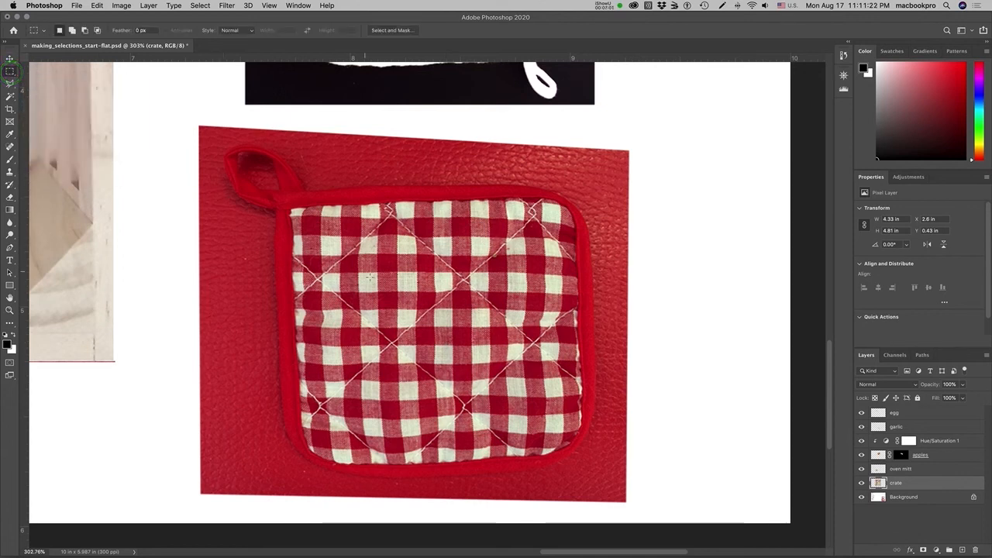
click(902, 497)
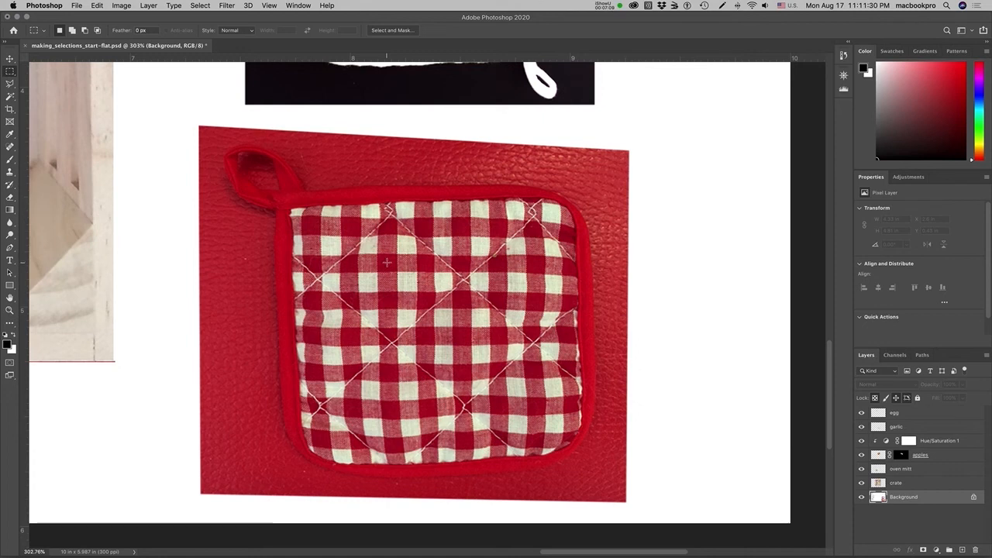
drag(387, 263, 498, 335)
Step: Define the selected checked fabric as a pattern named "tablecloth" and clear the selection
click(97, 5)
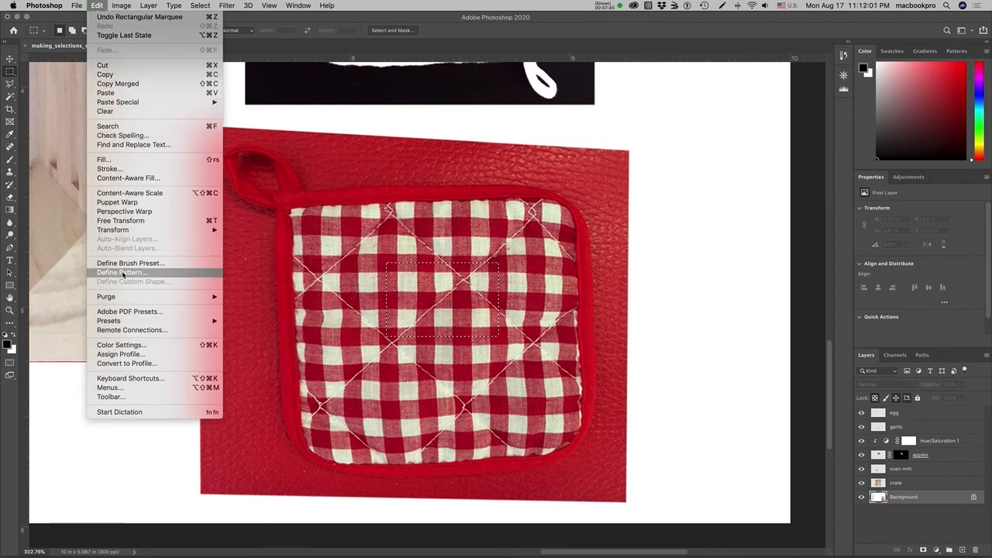
click(171, 274)
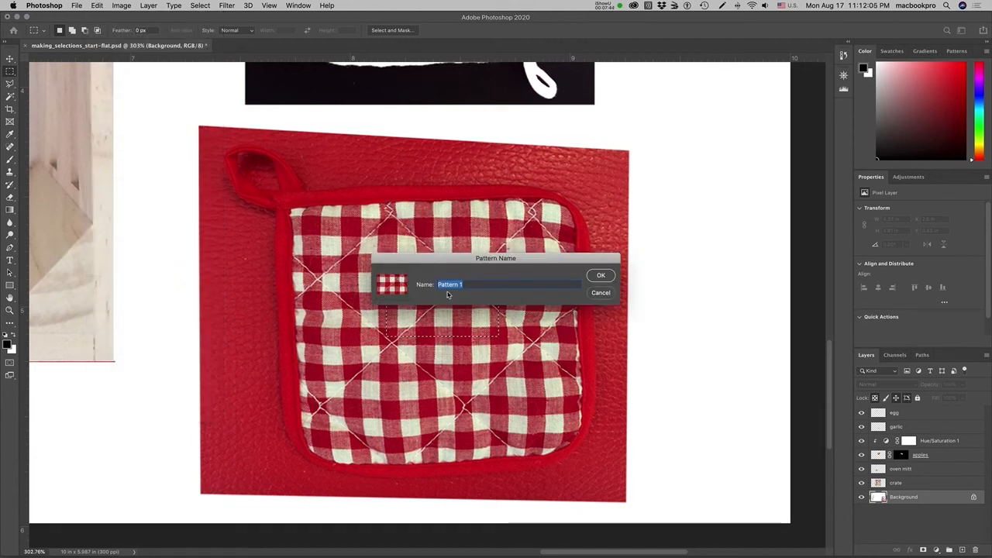
text(tablecloth)
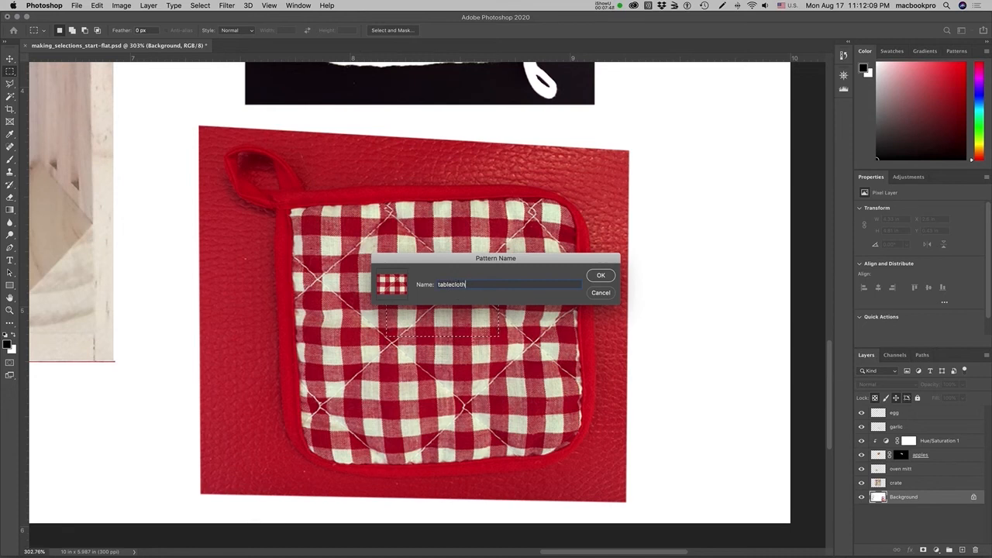
click(593, 275)
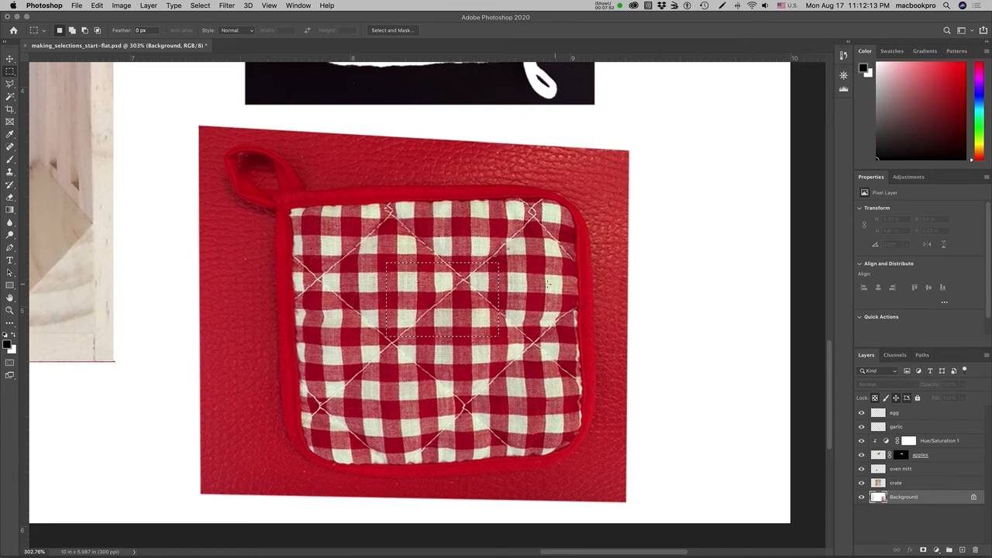
key(super+d)
key(super+0)
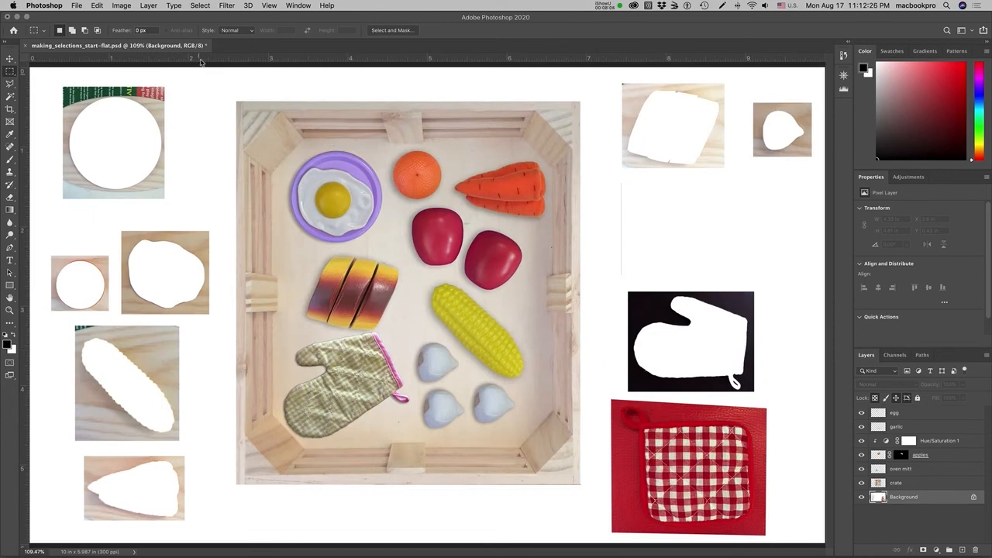
Step: Fill the whole Background layer with the custom red-checked tablecloth pattern
click(201, 6)
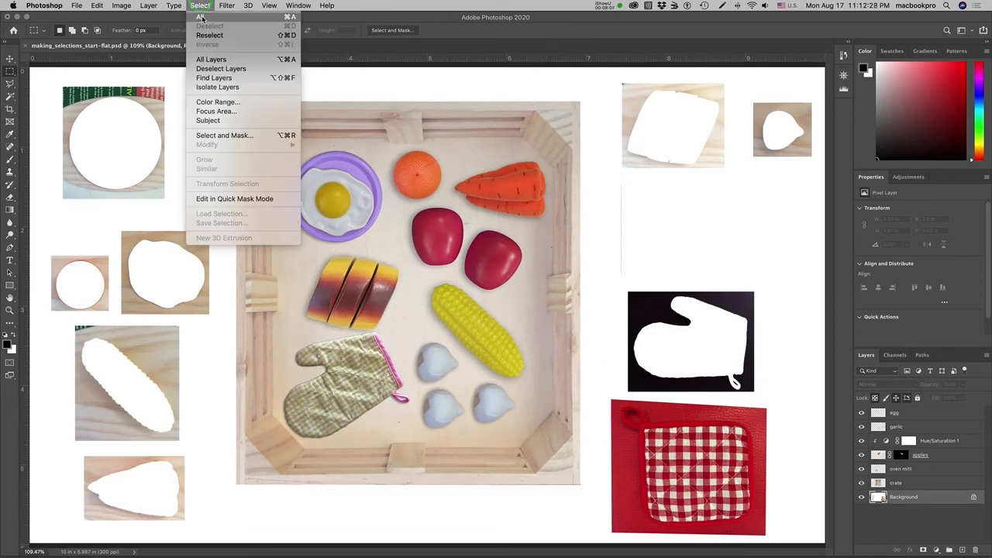
click(202, 17)
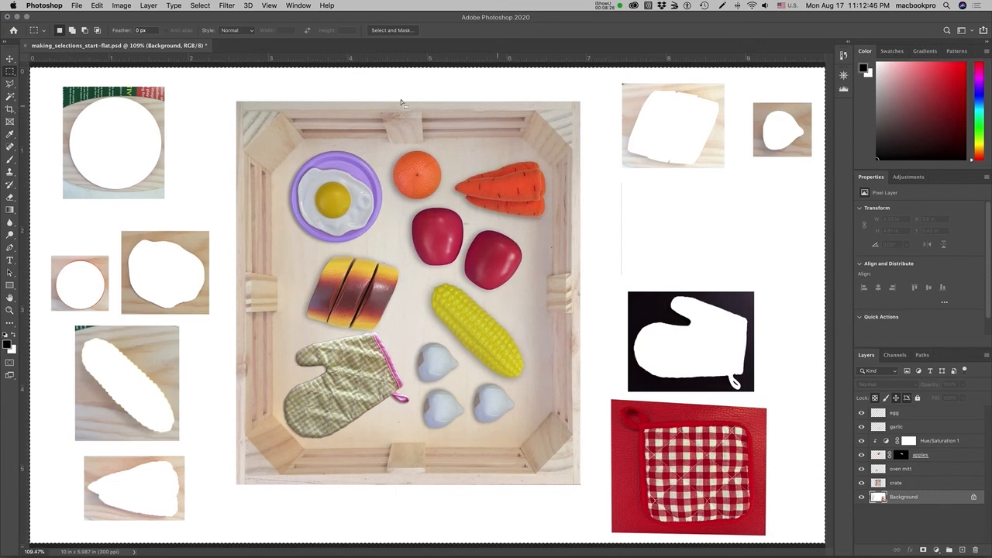
click(97, 5)
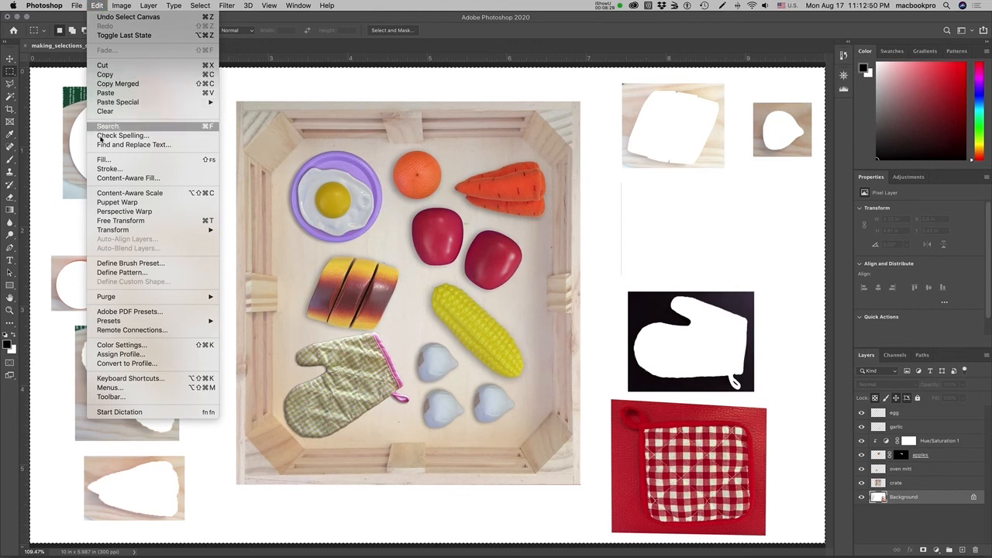
click(112, 160)
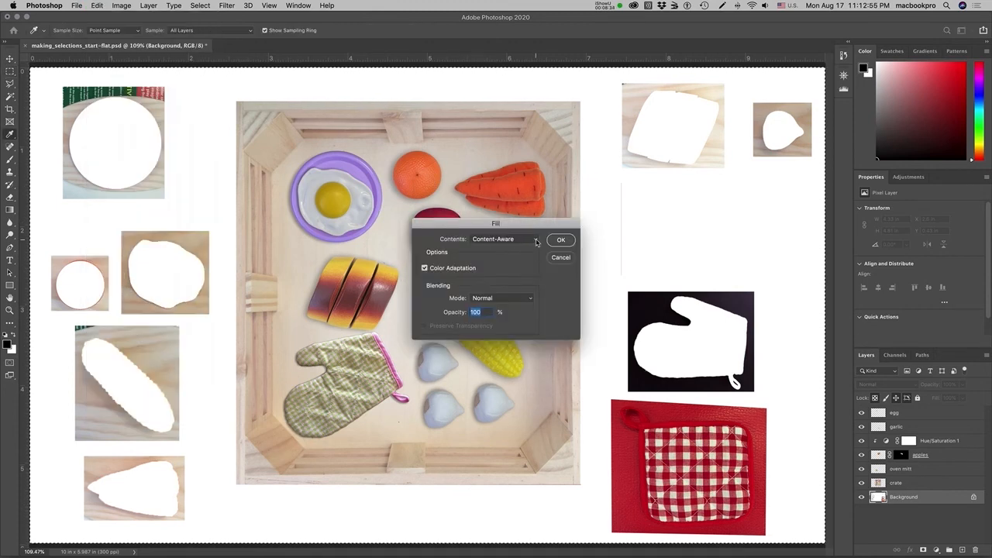
click(535, 243)
click(525, 244)
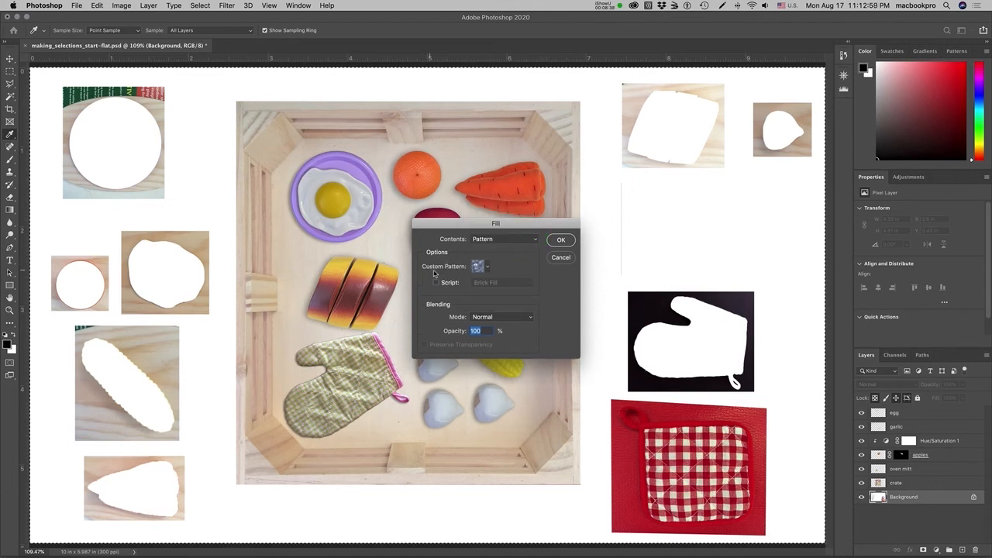
click(488, 269)
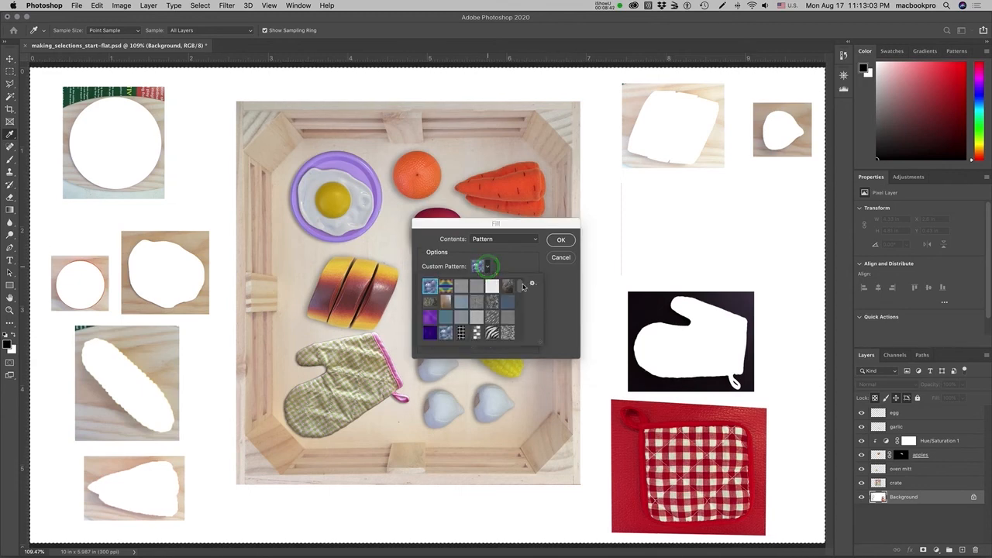
scroll(521, 287, down, 6)
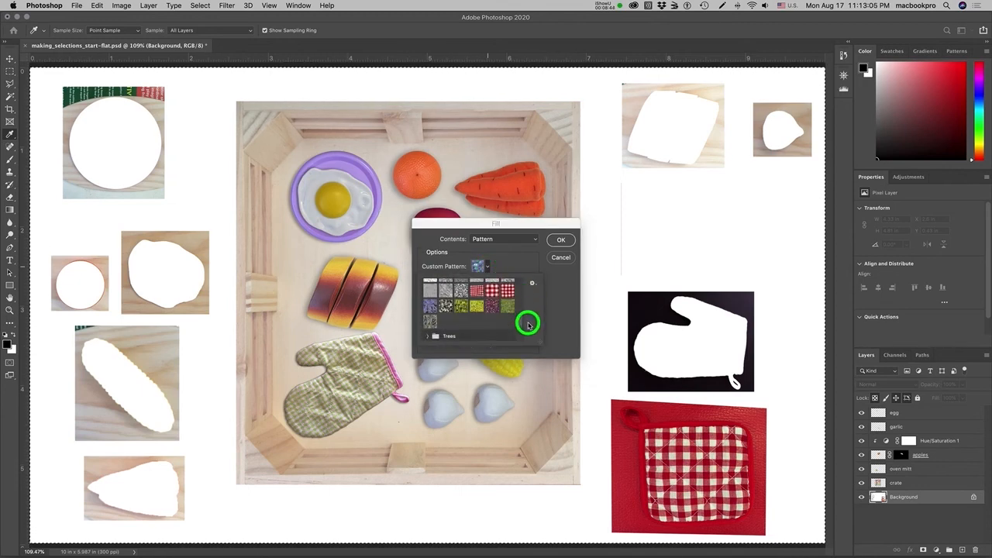
scroll(528, 328, down, 5)
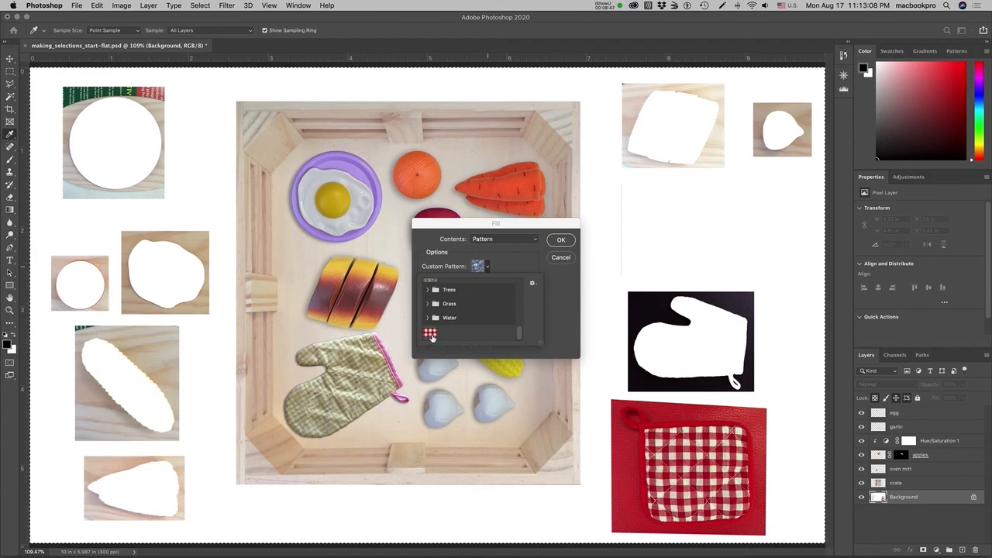
click(430, 334)
click(561, 240)
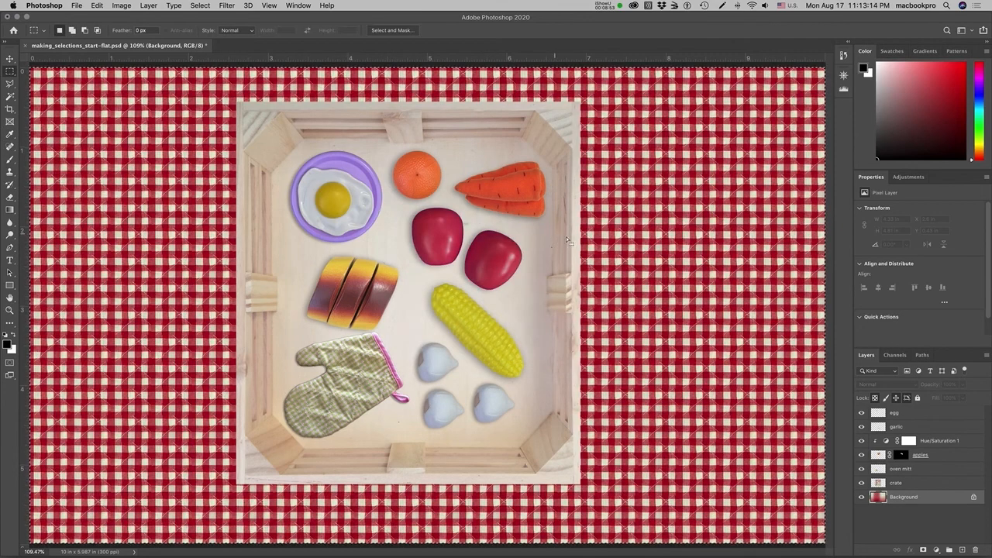
Step: Examine the tablecloth background by hiding the crate, oven mitt, garlic and egg layers, and show them all again
click(903, 508)
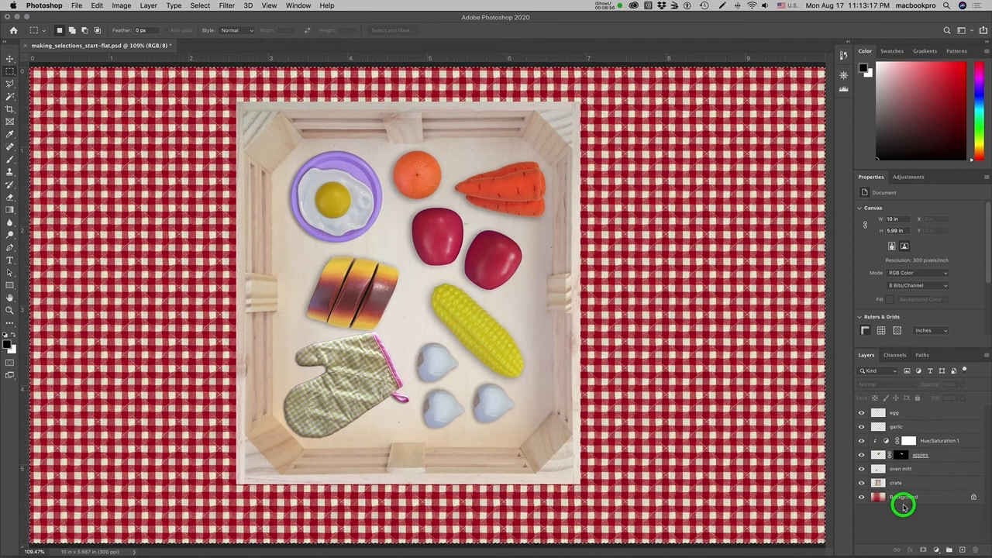
click(860, 483)
click(860, 468)
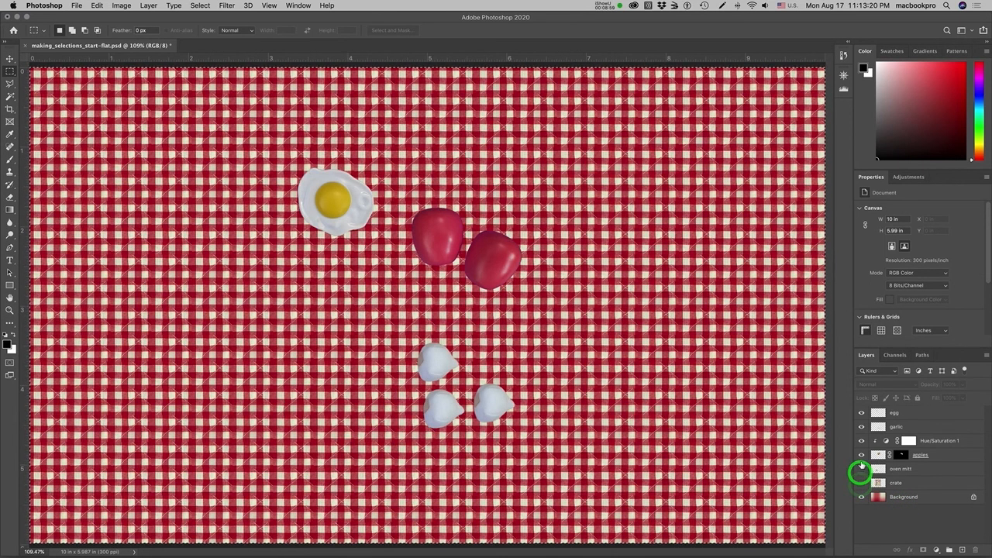
click(861, 455)
click(860, 440)
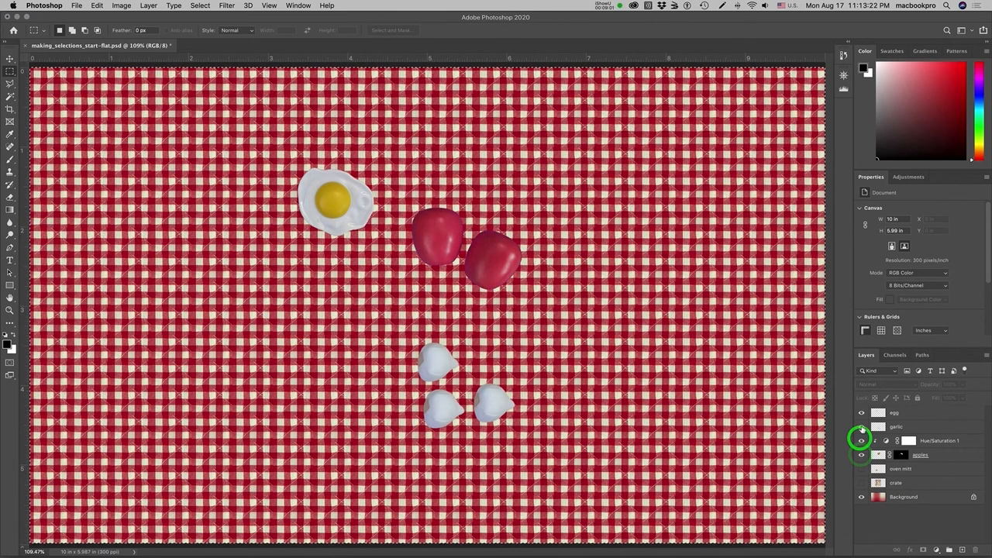
click(862, 426)
click(860, 412)
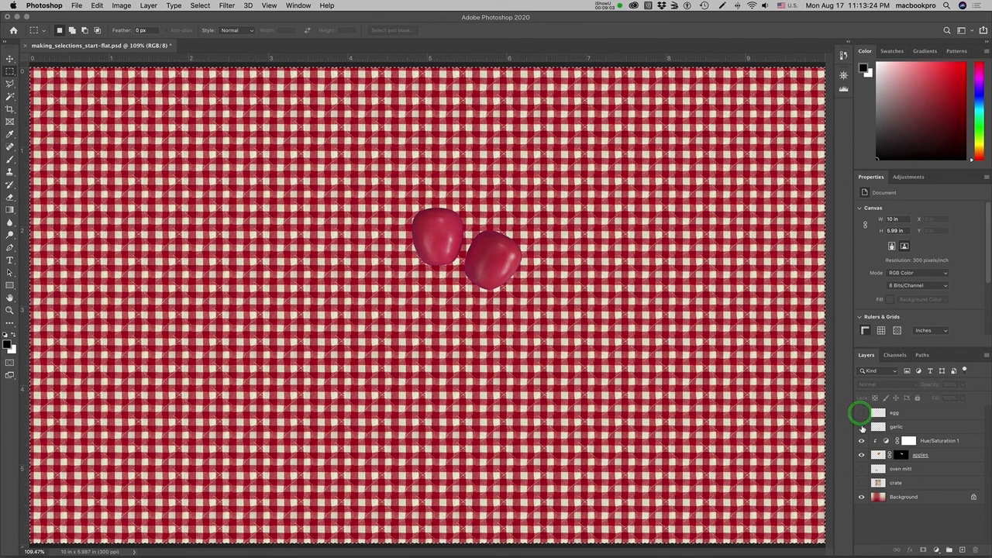
click(860, 412)
click(861, 427)
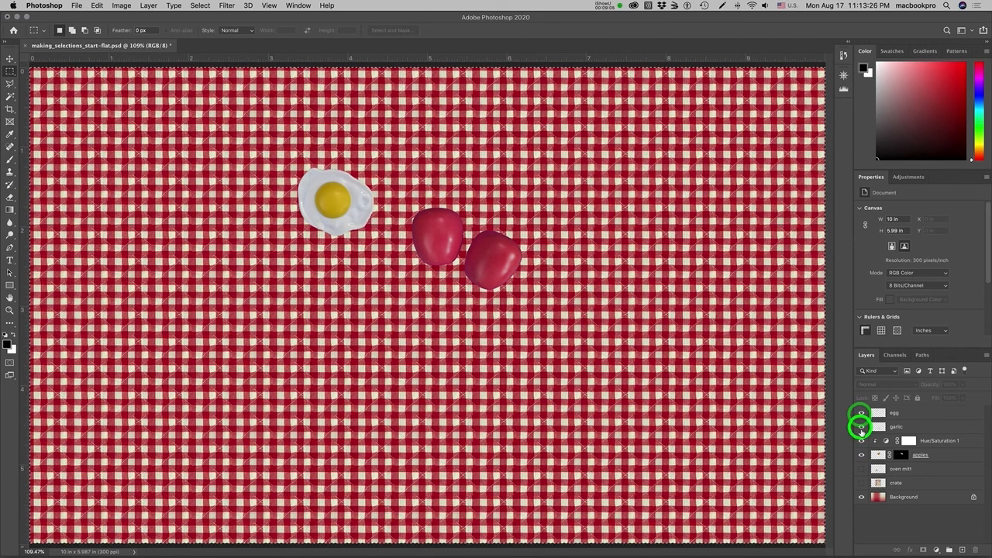
click(860, 468)
click(860, 483)
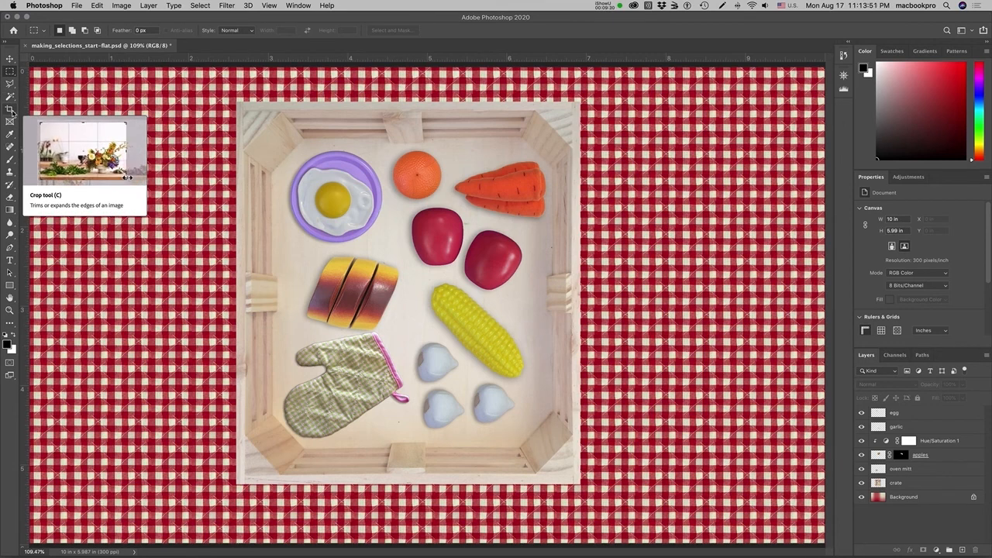
Step: Crop the image to about 4.86 by 5.3 in, leaving a narrow tablecloth border around the crate, with Delete Cropped Pixels off
click(10, 111)
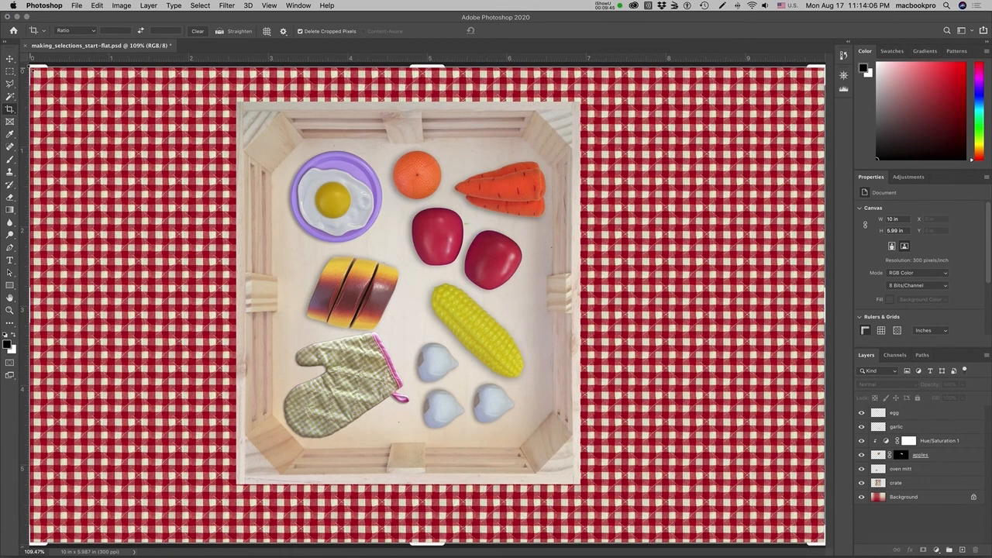
drag(31, 68, 122, 72)
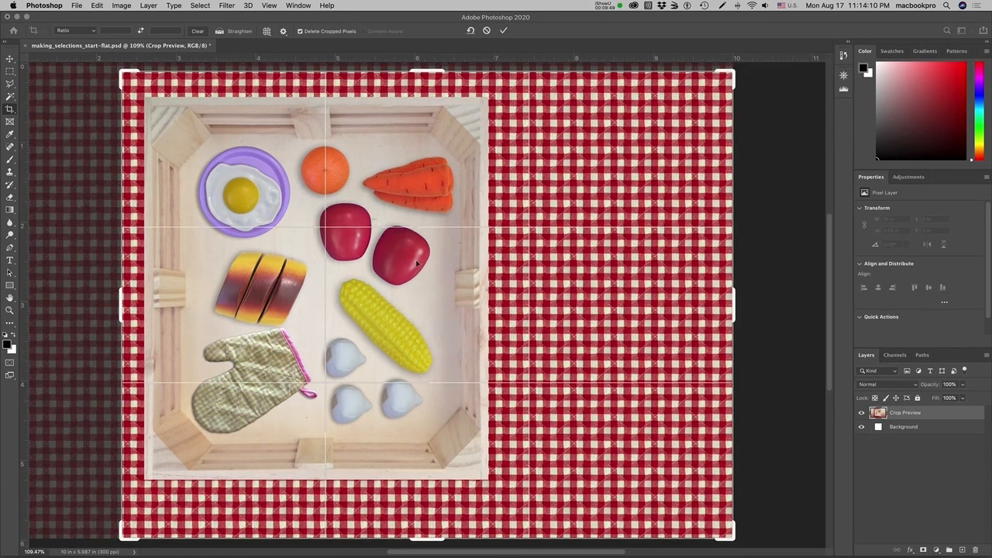
drag(732, 538, 620, 520)
drag(620, 94, 620, 95)
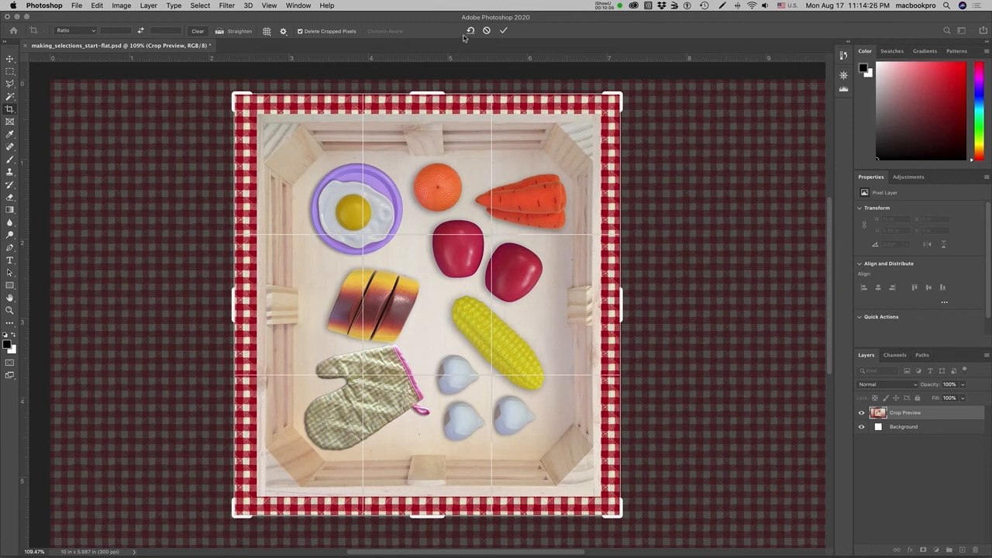
click(300, 31)
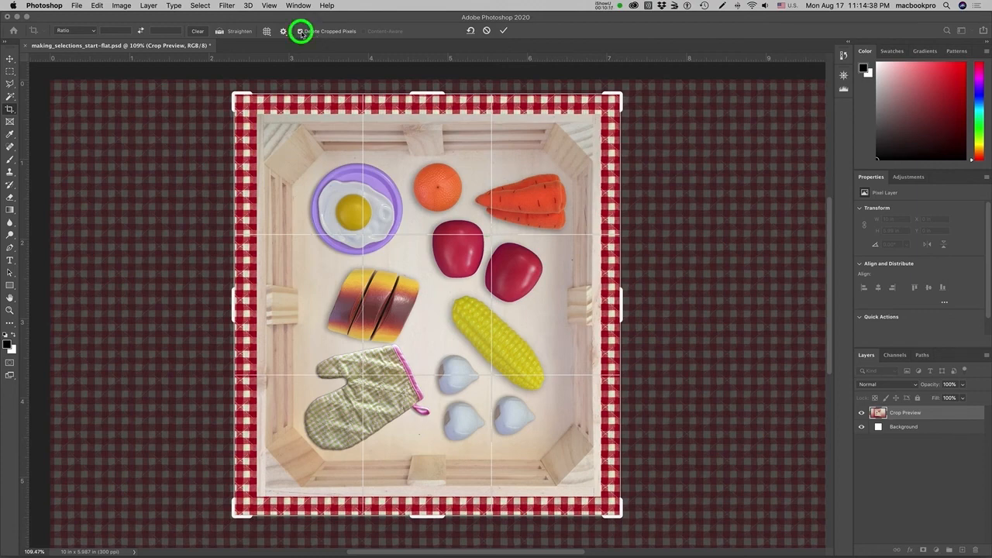
click(503, 31)
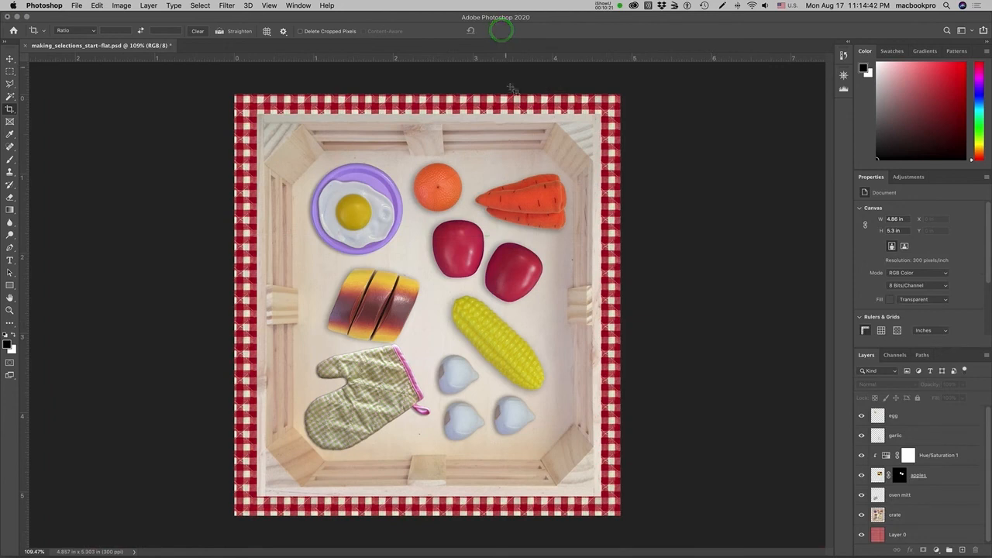
Step: Reopen the crop with a 1:1 (Square) ratio and adjust the crop frame so the tablecloth surrounds the crate
click(333, 111)
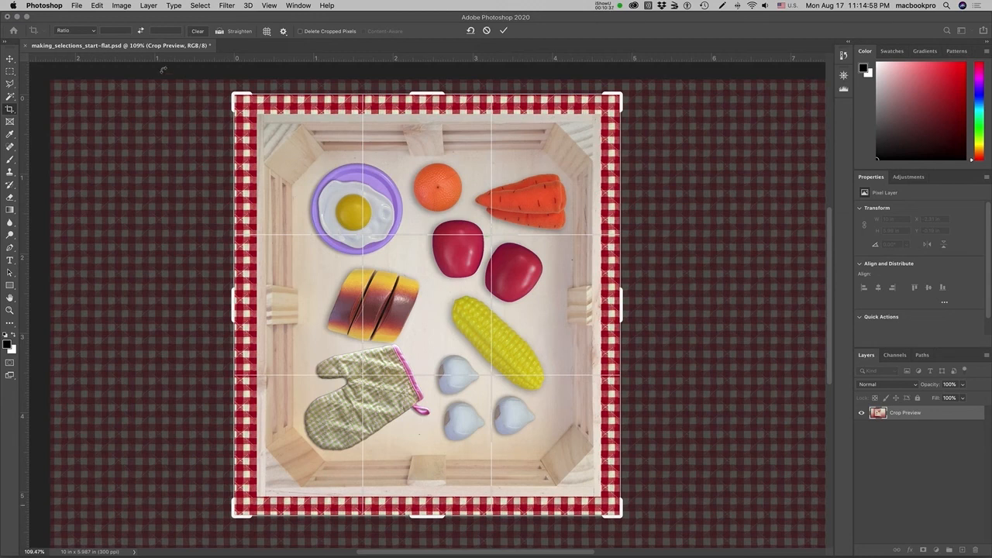
click(92, 31)
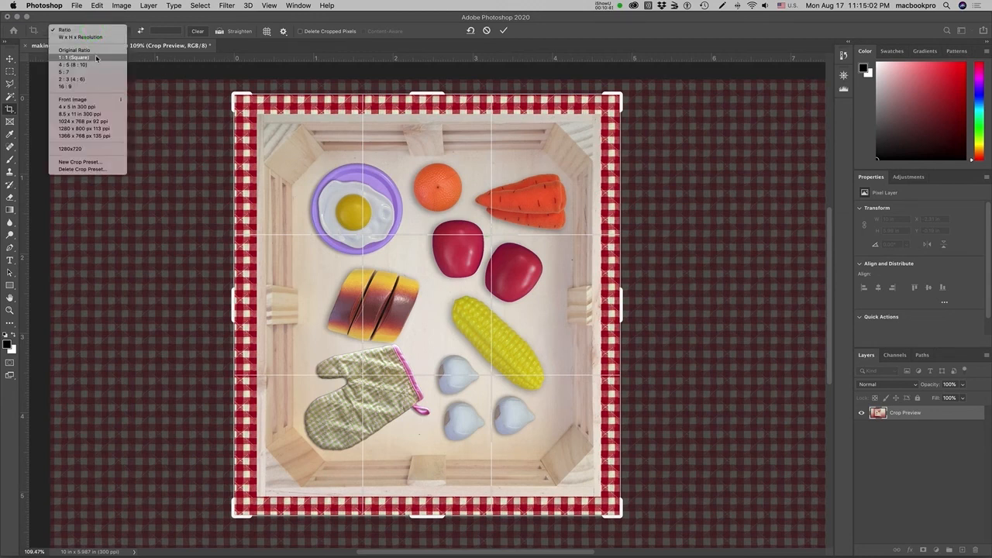
click(87, 61)
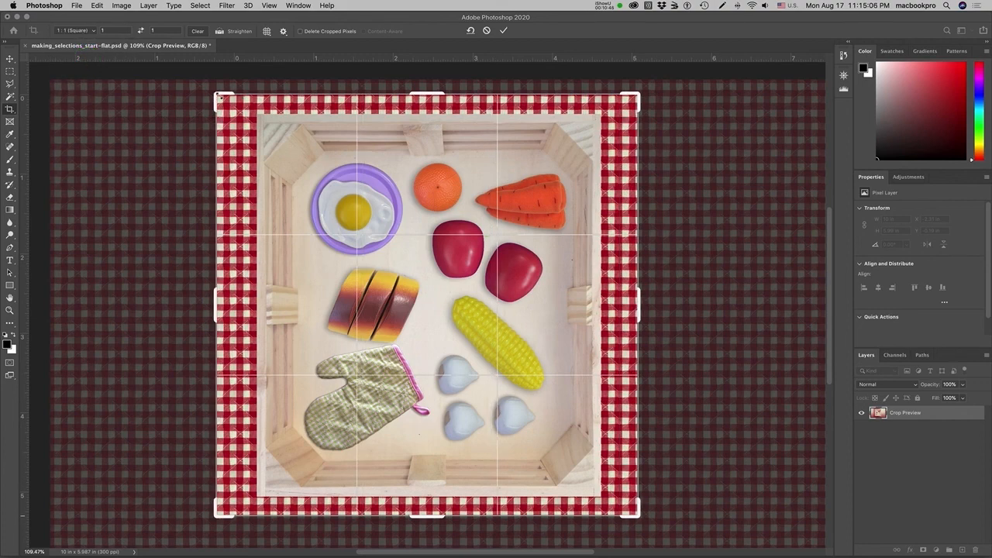
drag(216, 99, 225, 96)
drag(633, 96, 632, 136)
Step: Crop the image with W x H x Resolution set to 10 in by 10 in at 150 px/in
click(93, 31)
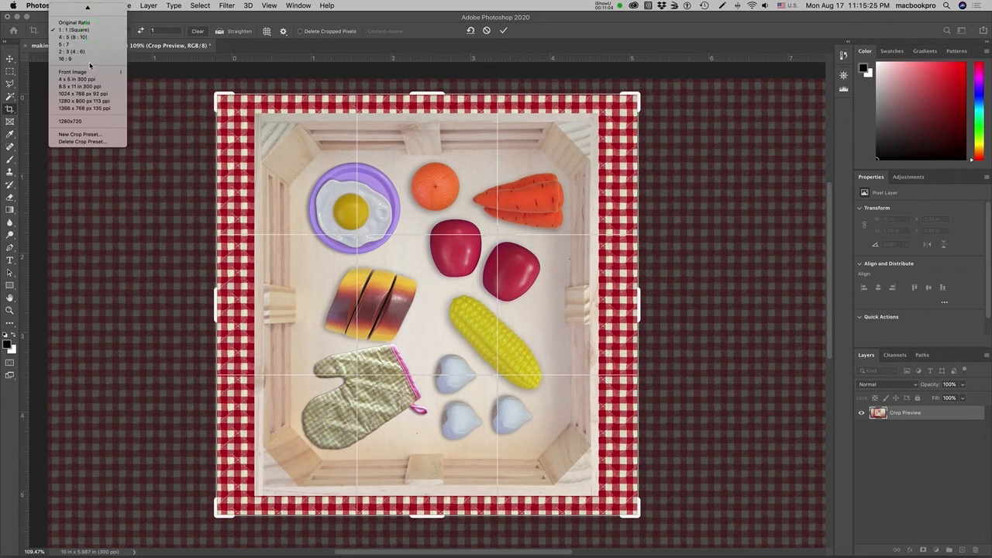
scroll(91, 61, up, 1)
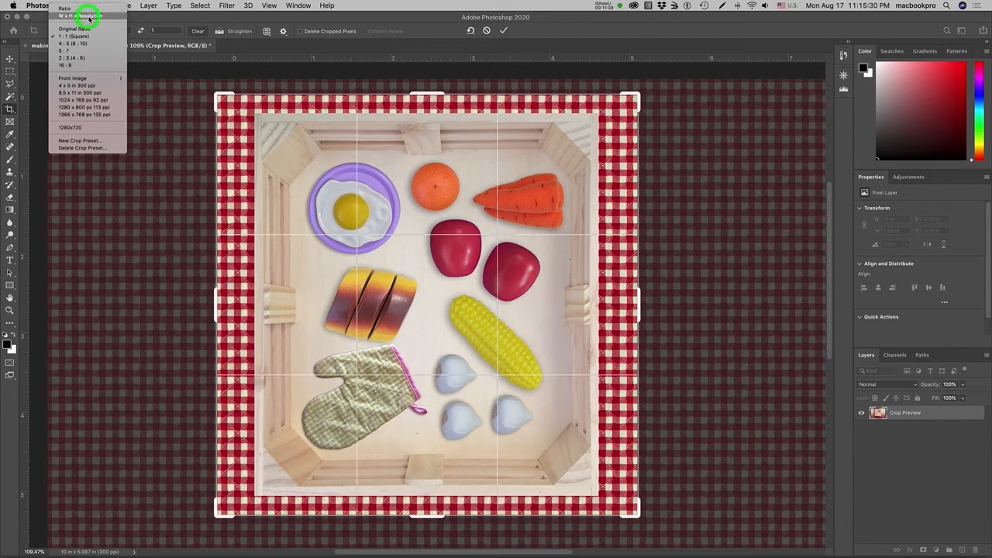
click(88, 16)
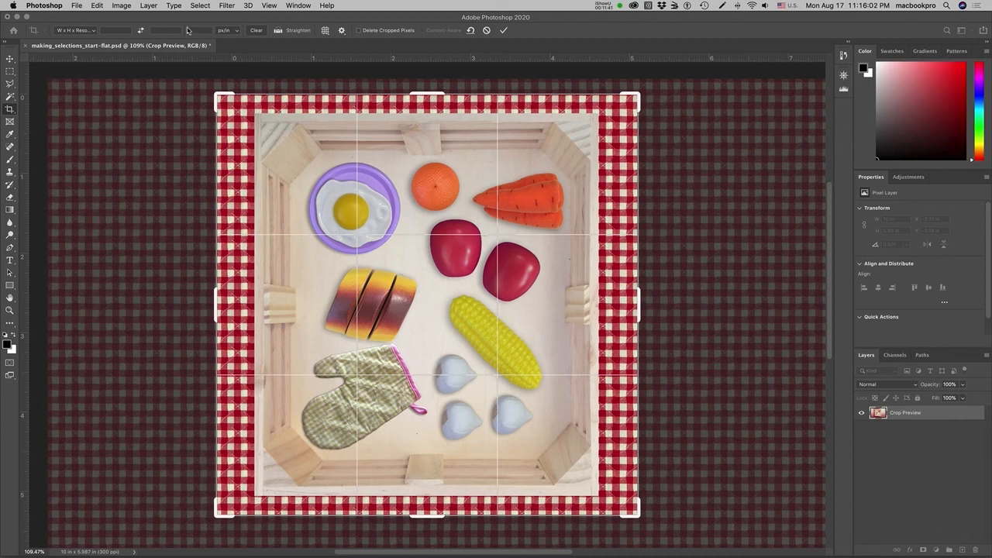
click(124, 31)
text(10in)
click(160, 29)
text(10)
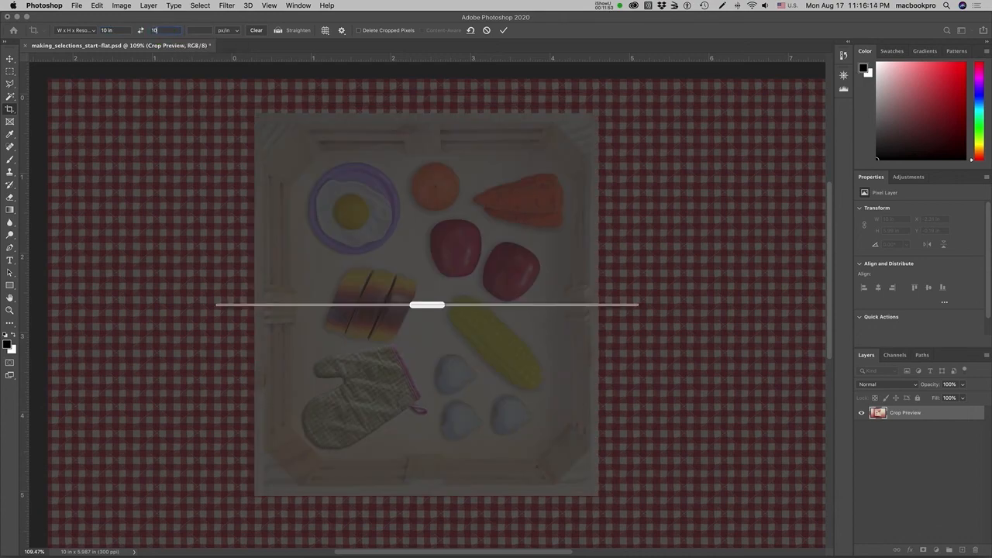
click(195, 30)
text(1)
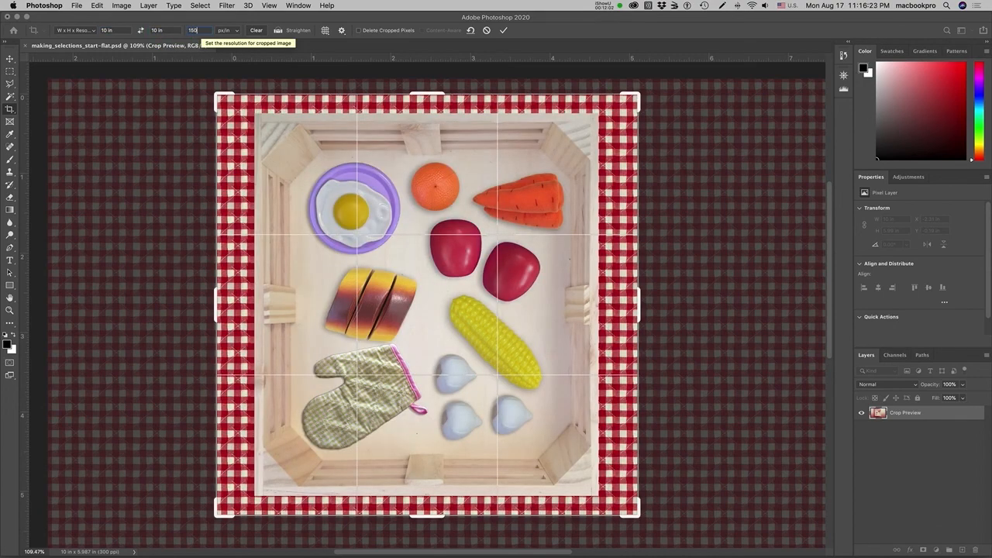
text(50)
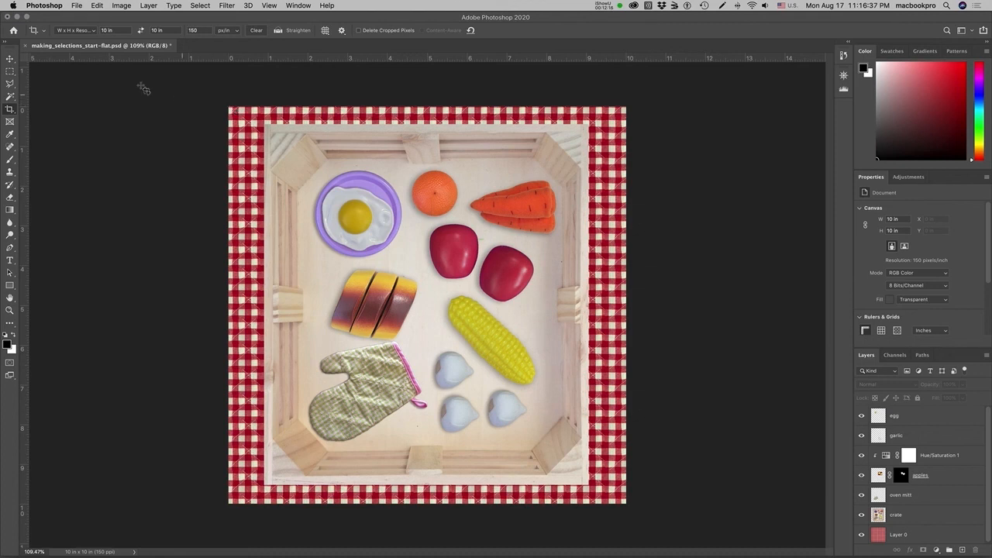
Step: Move the ruler origin to the crate's upper-left corner and reset it to the canvas corner
drag(23, 58, 265, 124)
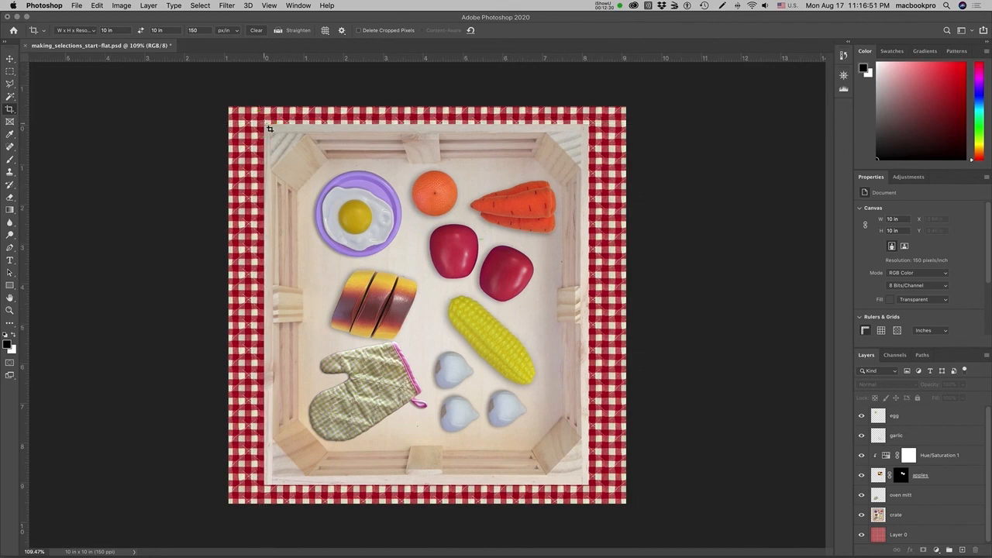
double_click(24, 59)
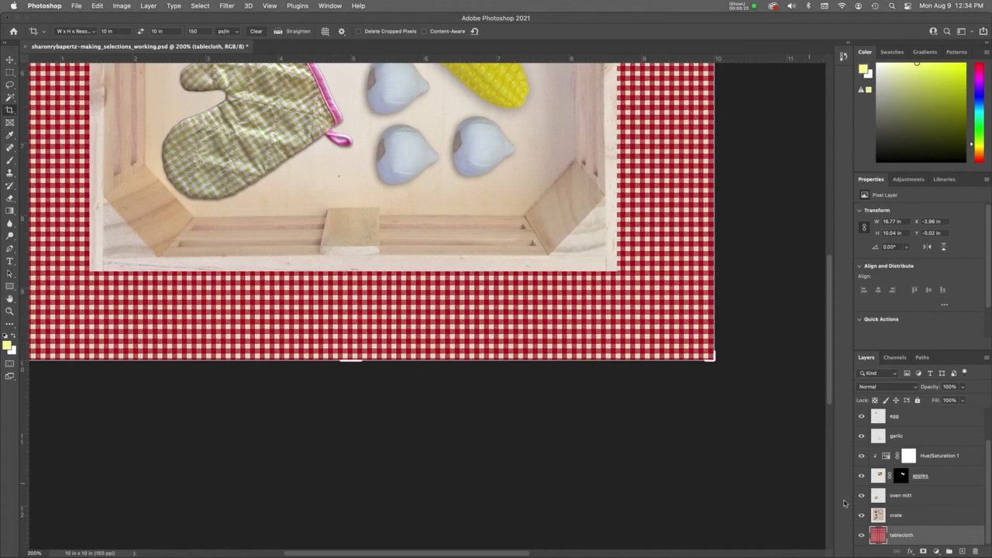
Step: Hide the tablecloth layer and add a text box about 3.72 by 0.69 in below the crate with the author's full name, "MAC280 - Sec 01" and "Fall 2021"
click(861, 537)
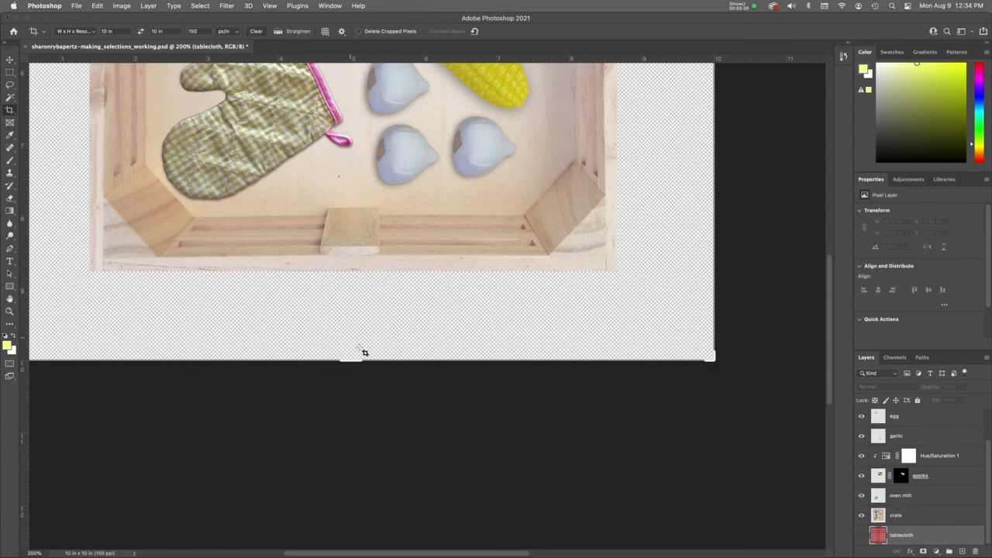
click(10, 262)
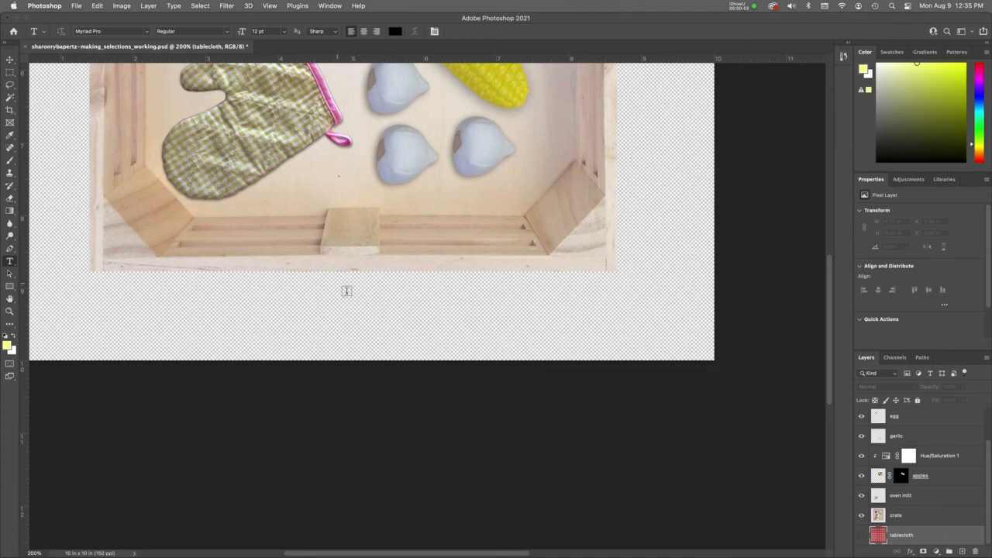
drag(347, 290, 616, 340)
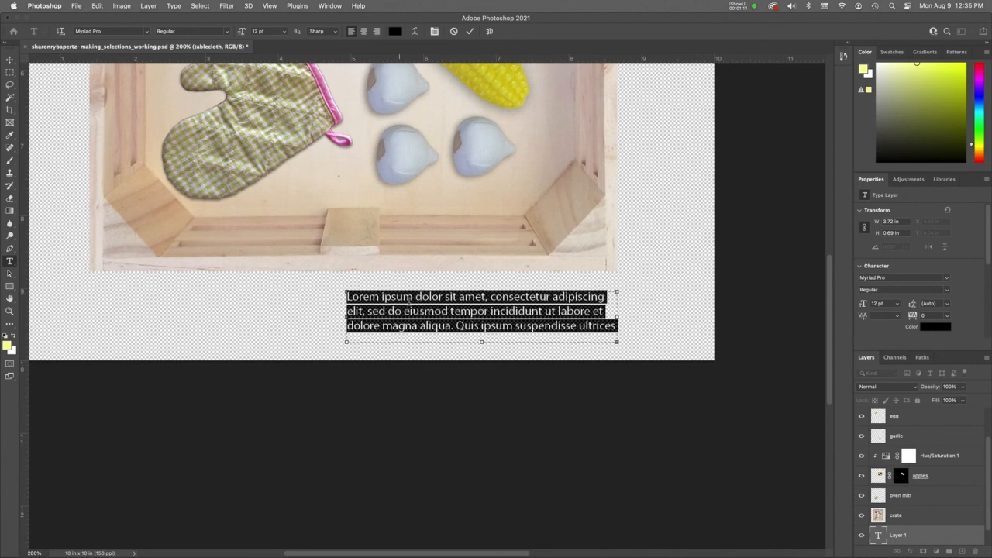
text(Sharon Ryba-Pertz)
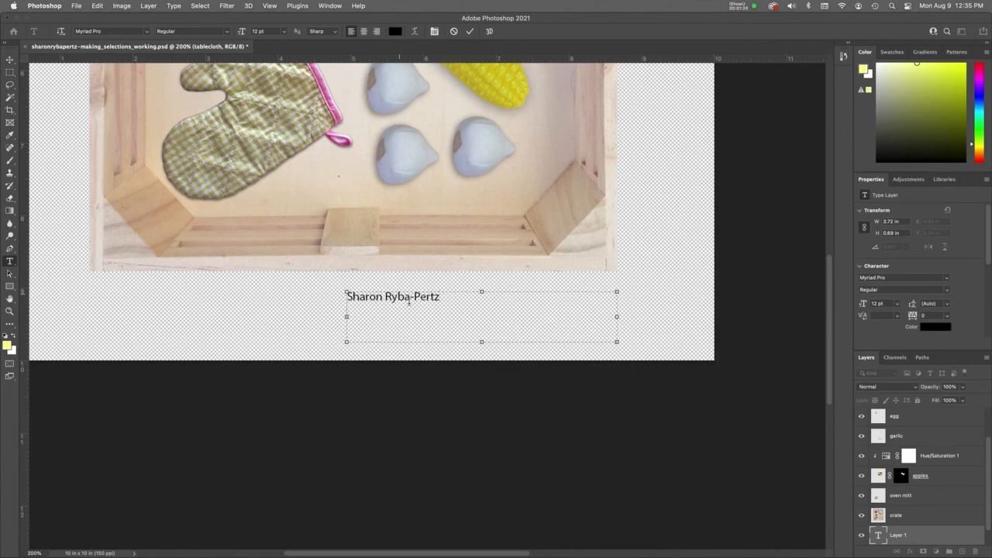
key(Return)
text(MAC280 - Sec 01)
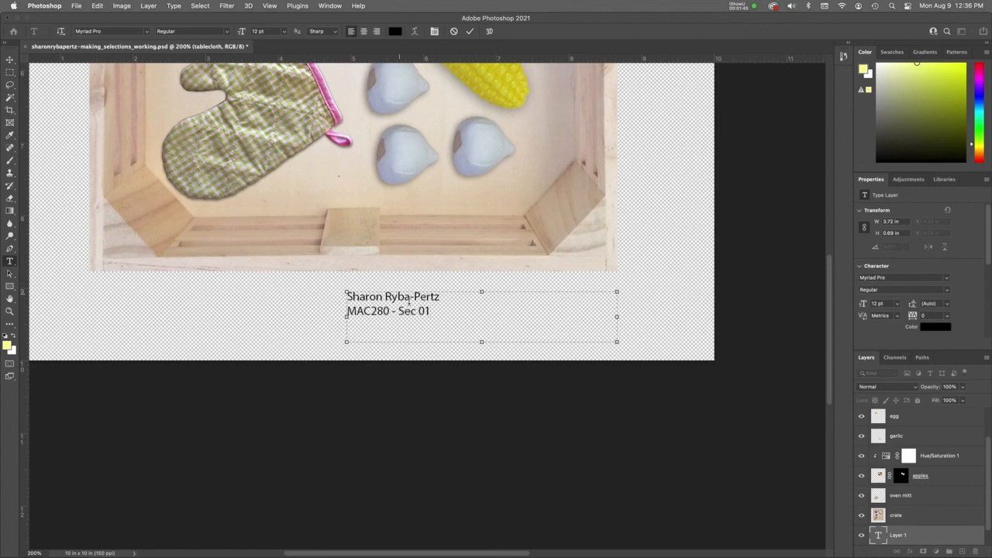
key(Return)
text(Fall 2021)
Step: Format all three text lines as Myriad Pro Bold at 16 pt and show the tablecloth layer again
mouse_move(354, 309)
mouse_down()
mouse_move(403, 329)
mouse_move(344, 295)
mouse_up()
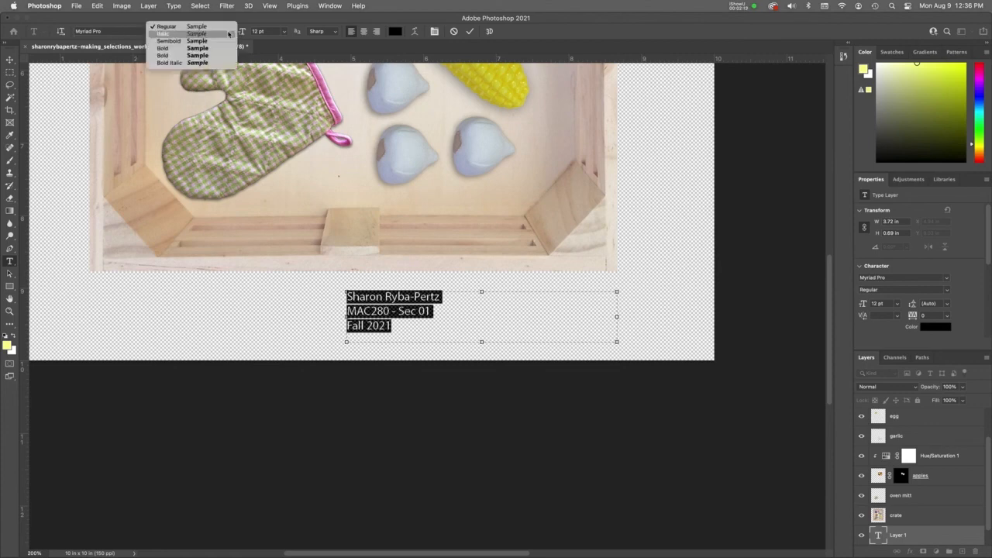
click(227, 32)
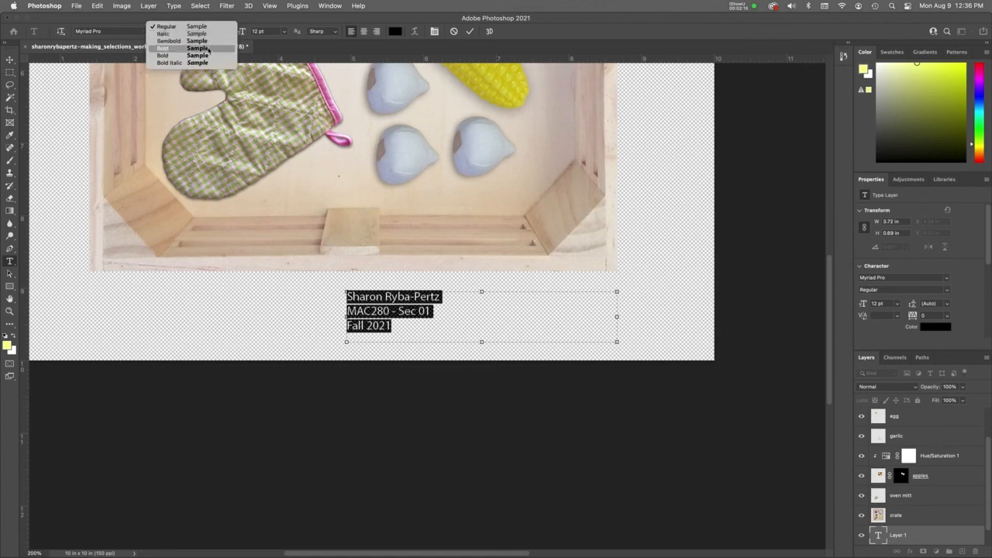
click(208, 49)
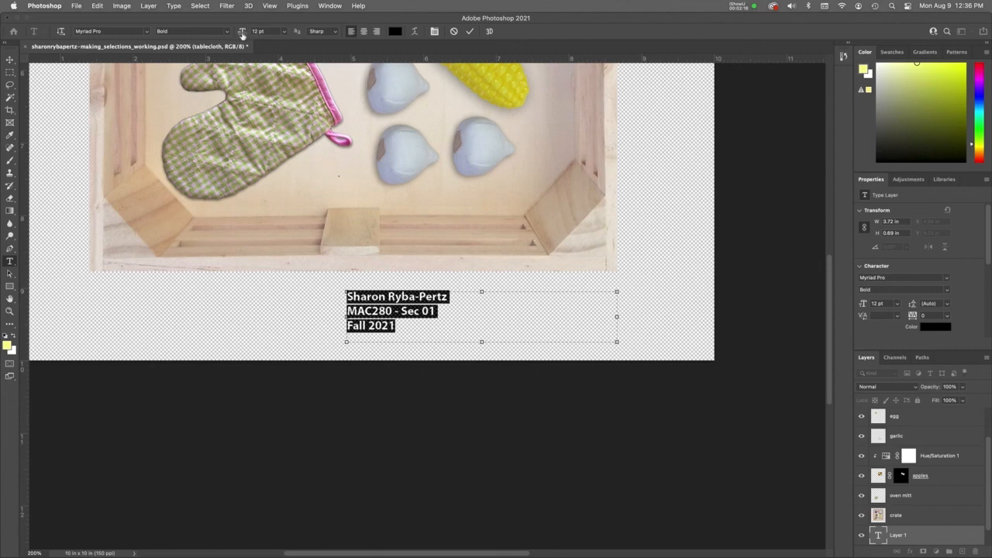
click(284, 33)
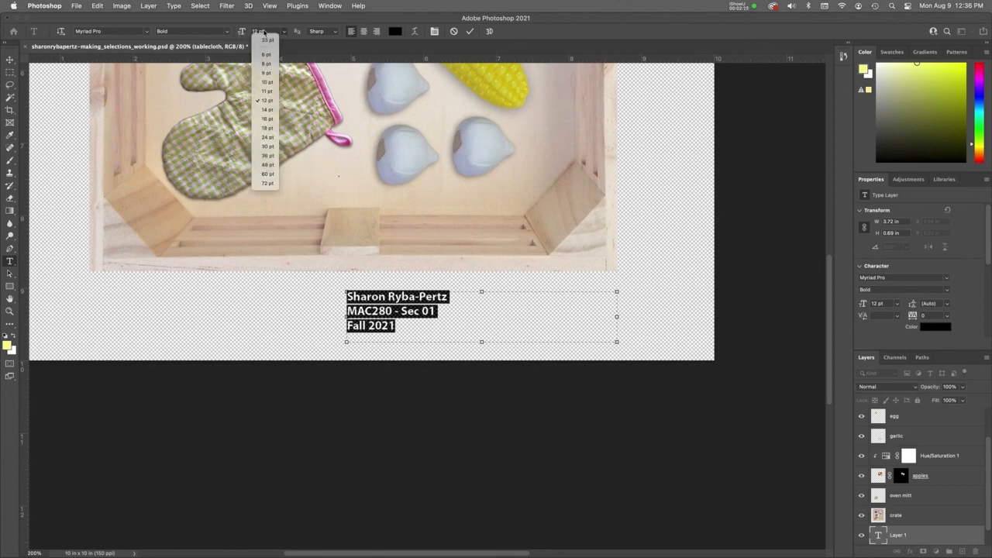
click(256, 31)
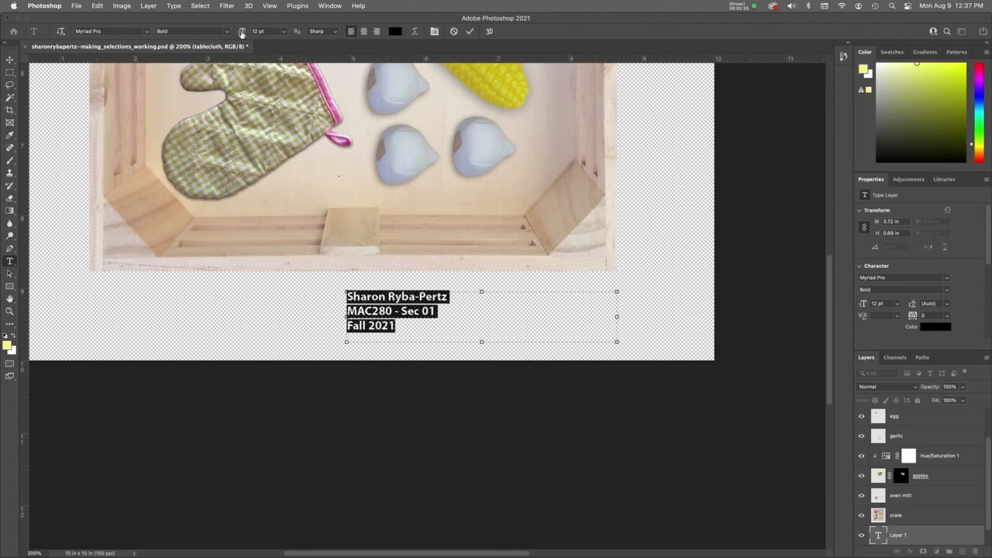
drag(242, 33, 244, 34)
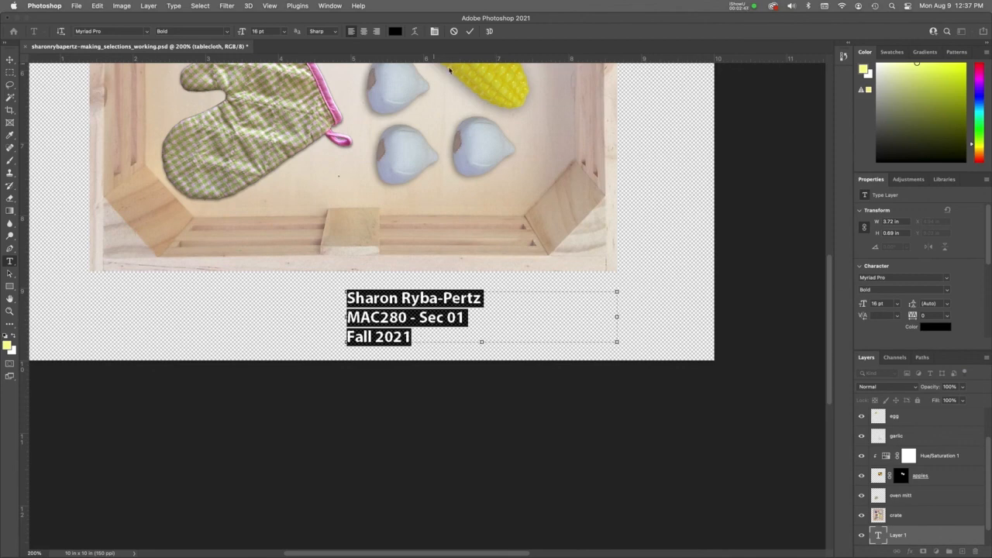
click(470, 31)
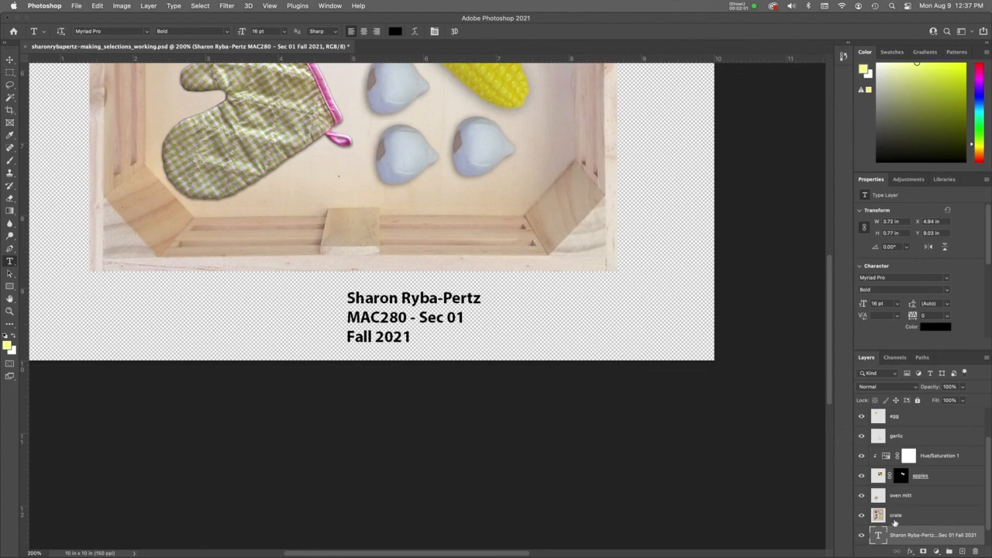
scroll(892, 524, down, 1)
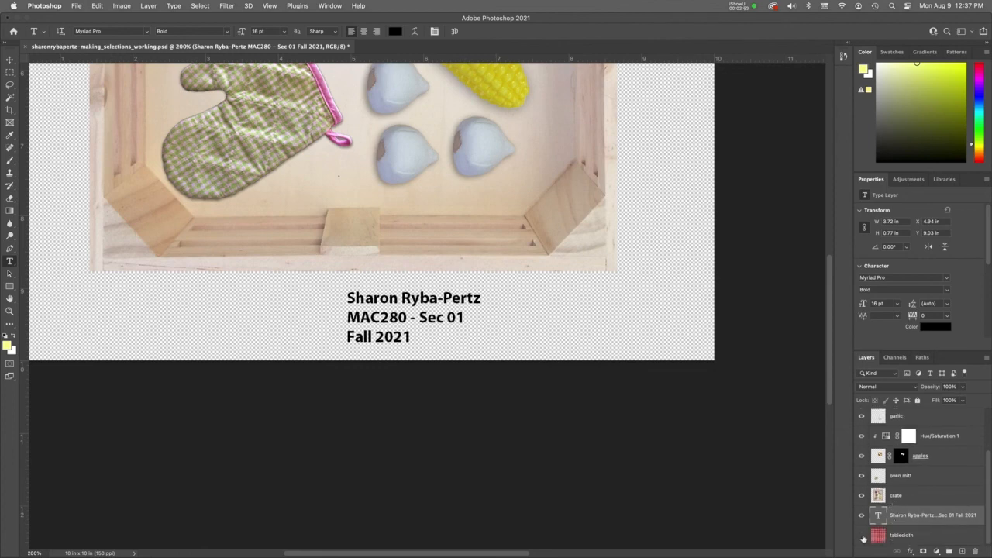
click(861, 536)
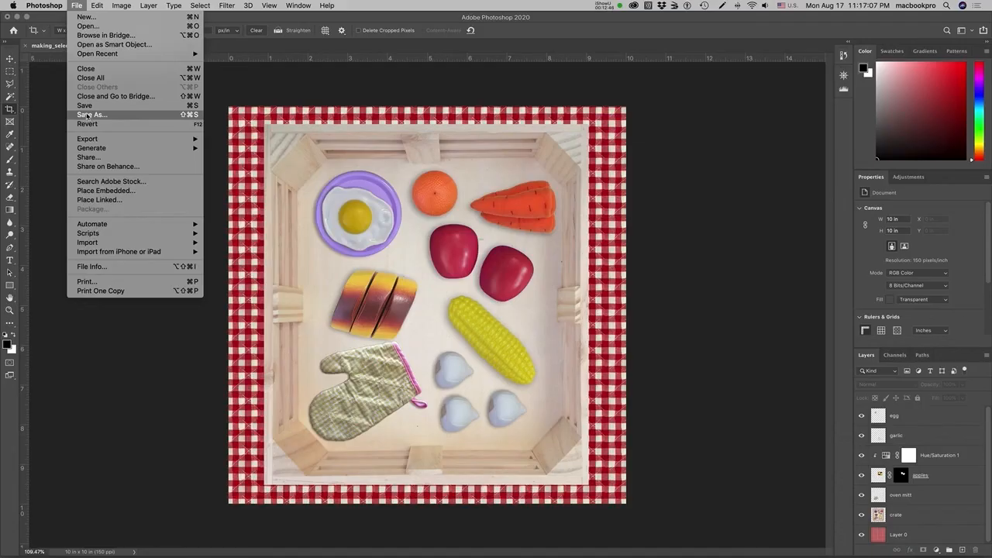
Step: Save a layered Photoshop file on the Desktop, named with the author's full name followed by "_making_selections", keeping Maximize Compatibility on
click(86, 115)
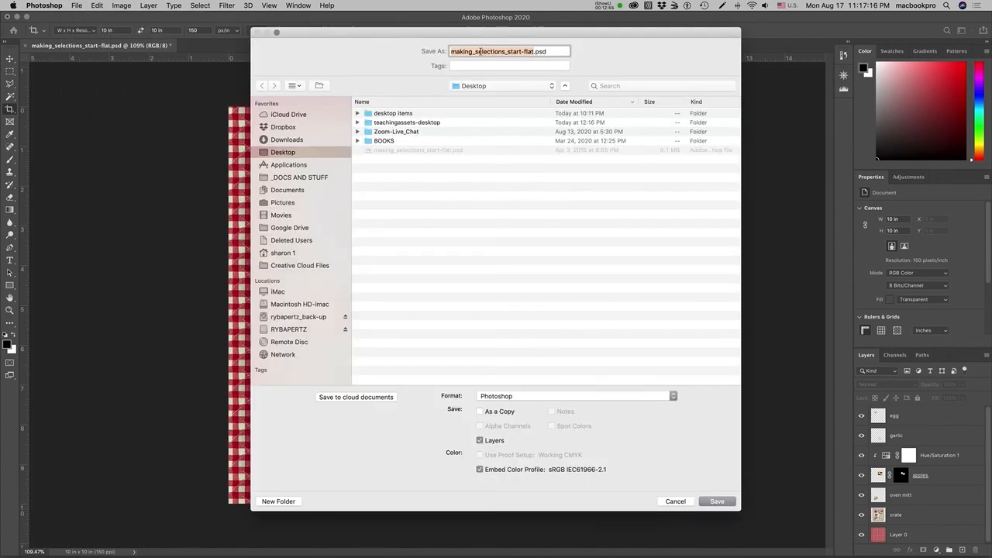
click(450, 51)
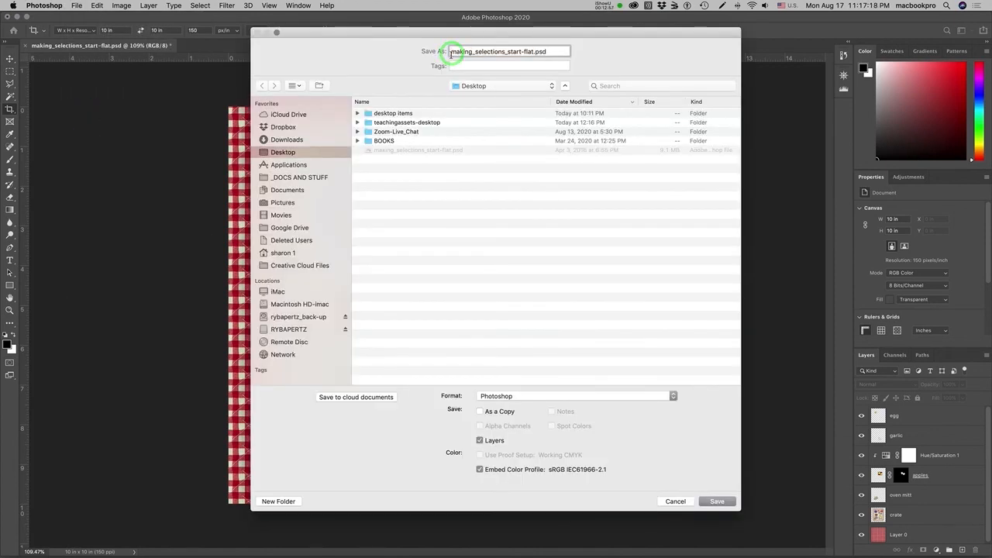
text(sharon)
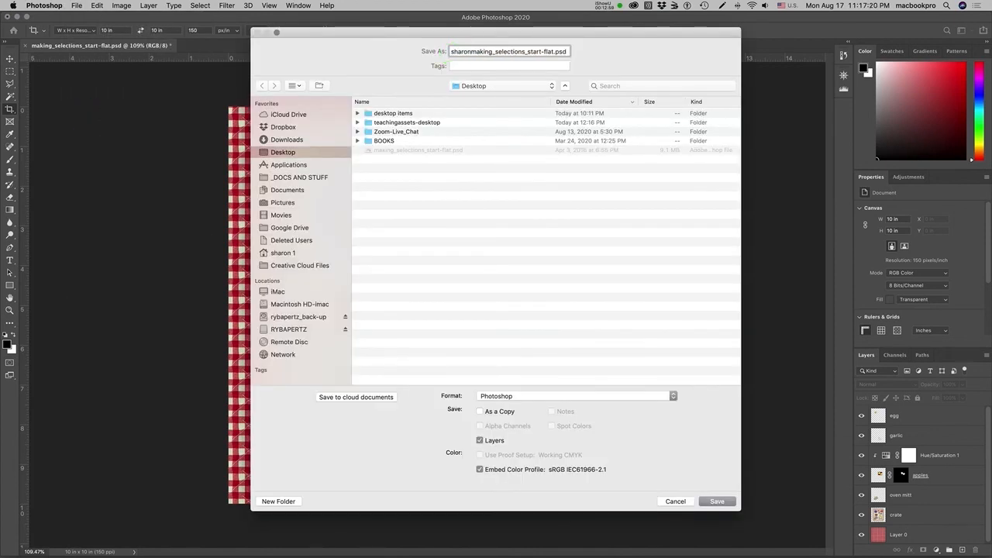
text(rybapertz)
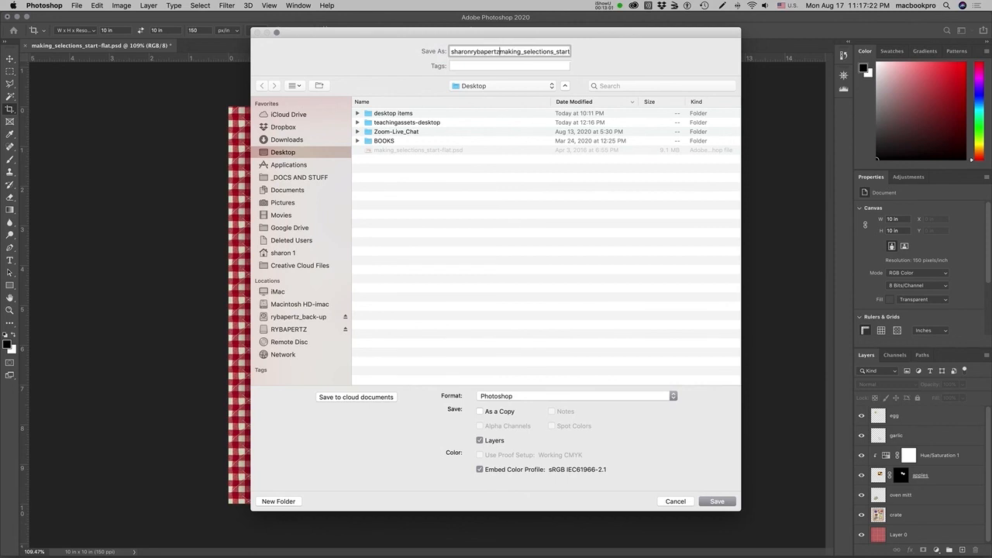
text(_)
mouse_move(554, 51)
mouse_down()
mouse_move(579, 54)
mouse_move(554, 55)
mouse_up()
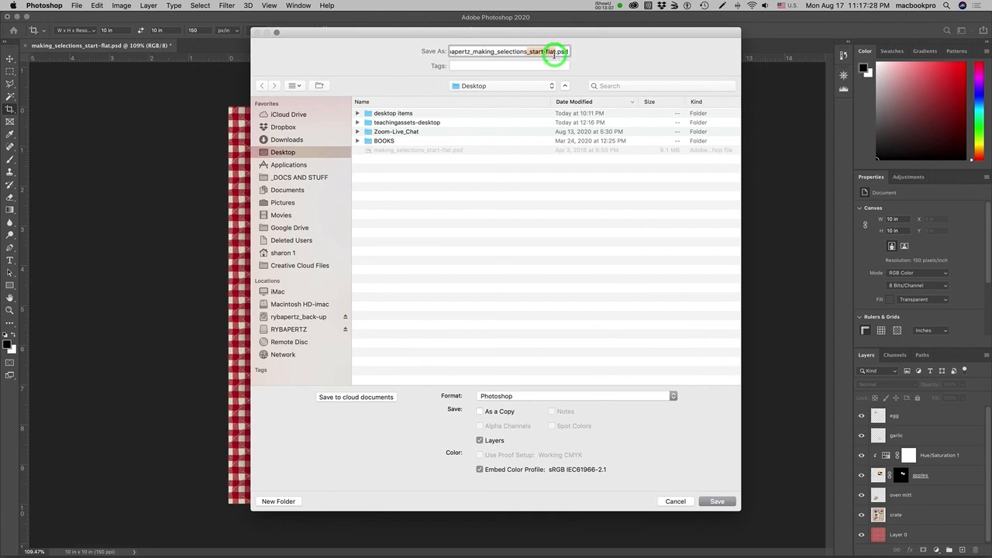
key(BackSpace)
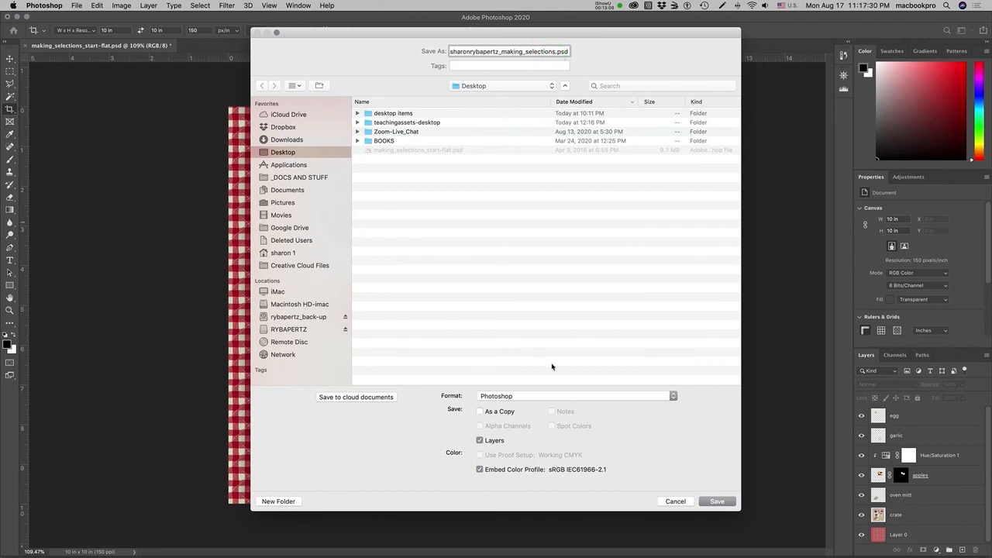
click(722, 501)
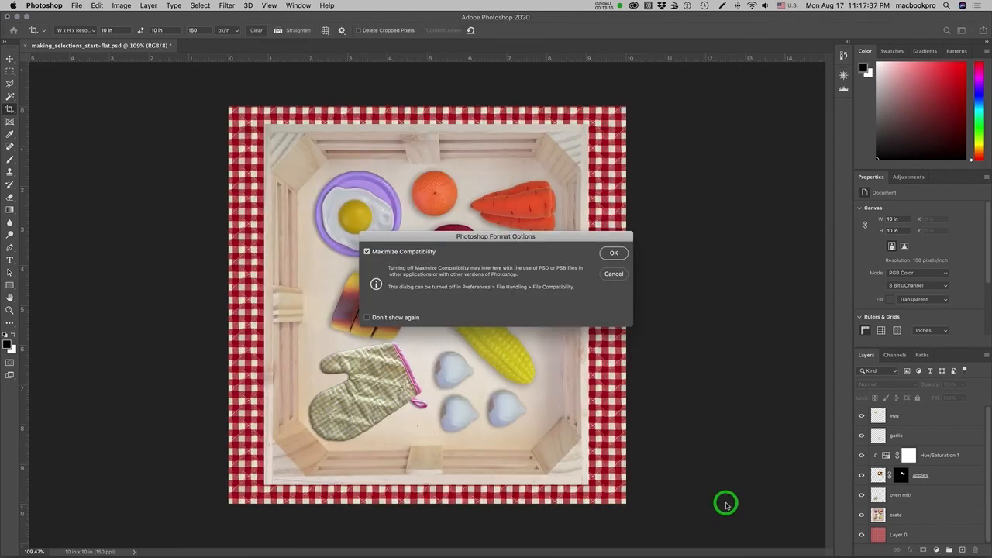
click(614, 254)
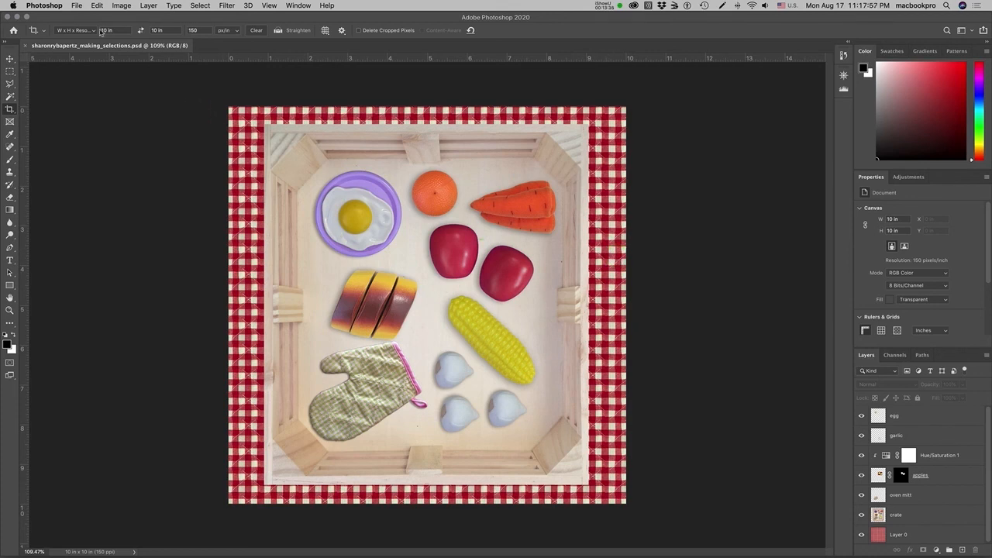
Step: Export the composite to the Desktop as a JPG at 100% quality and 1500 by 1500 px
click(78, 5)
mouse_move(96, 139)
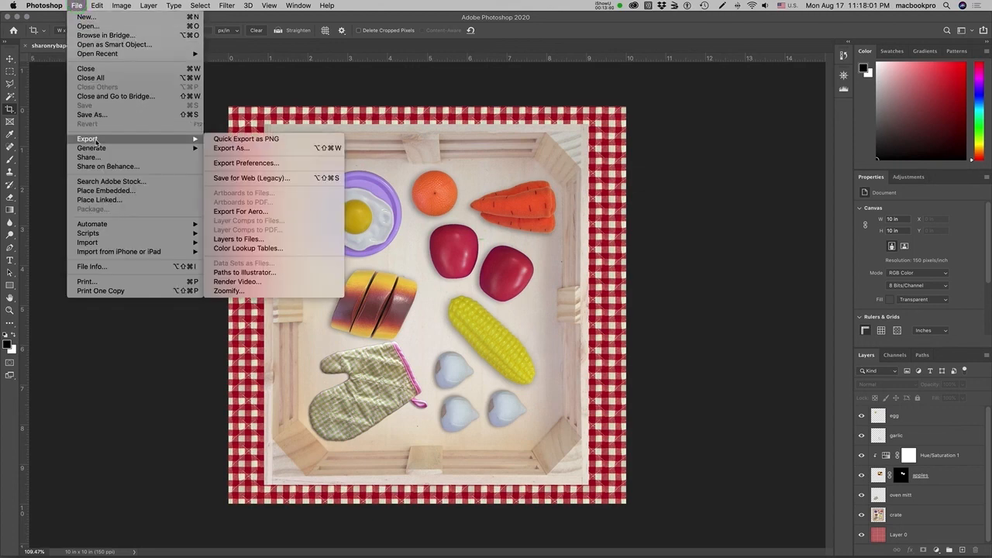
click(242, 149)
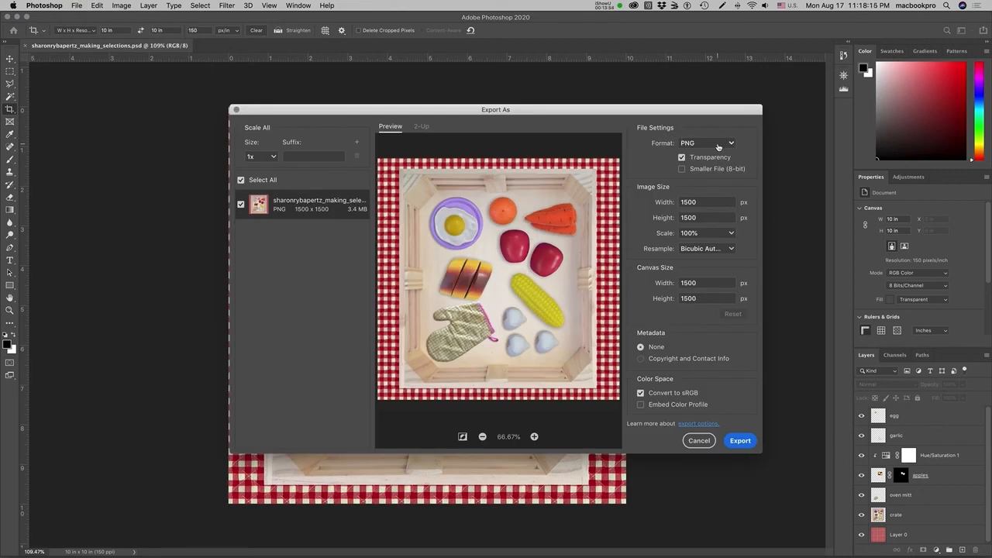
click(730, 143)
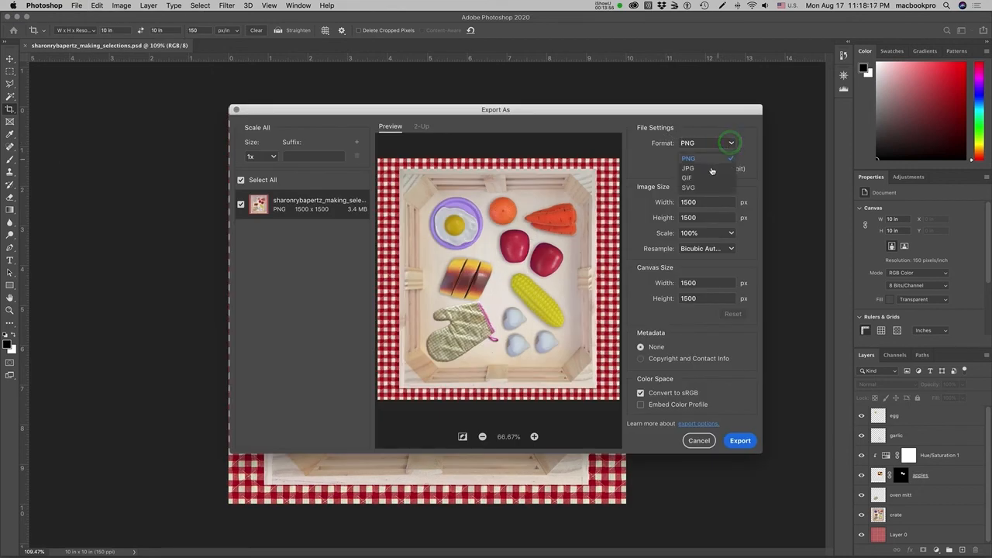
click(711, 169)
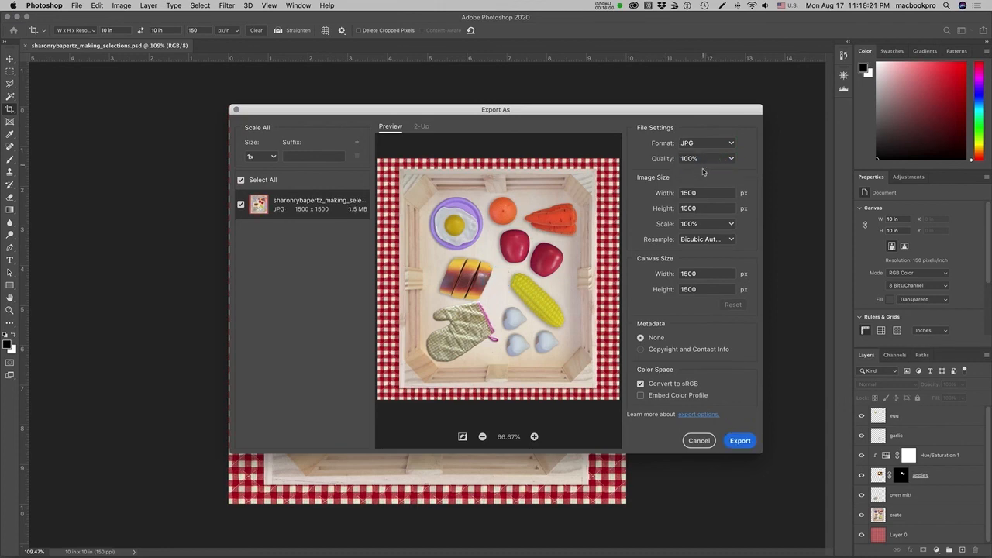
click(740, 441)
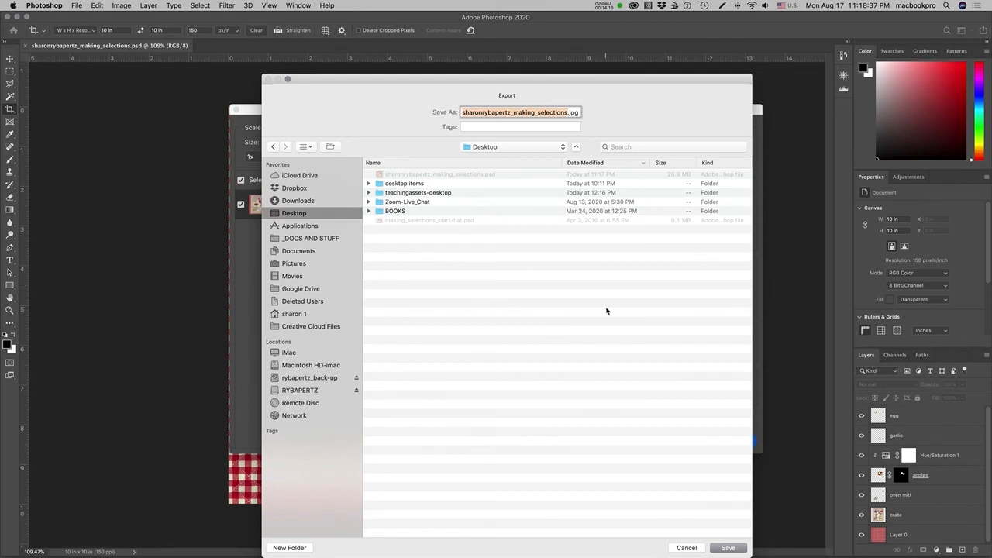
click(729, 548)
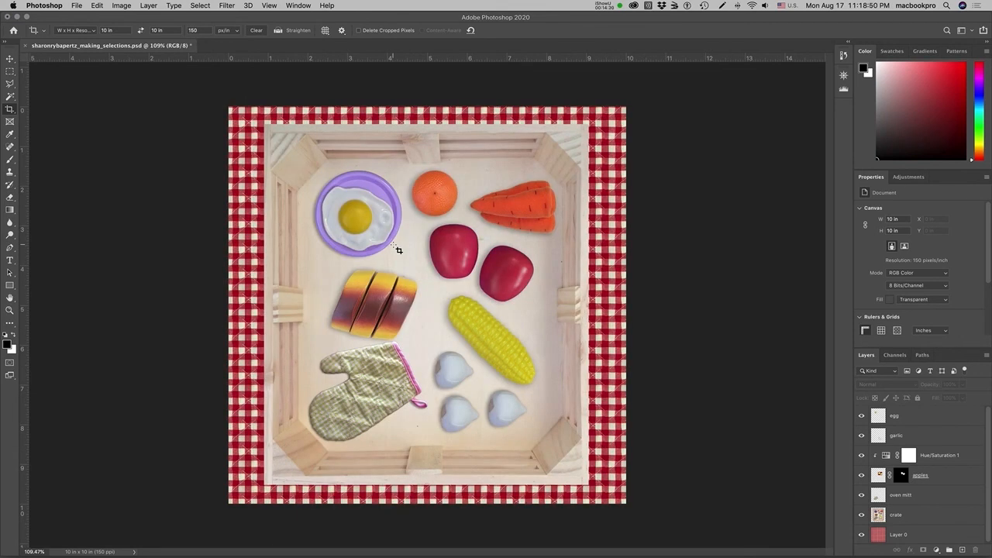
key(super)
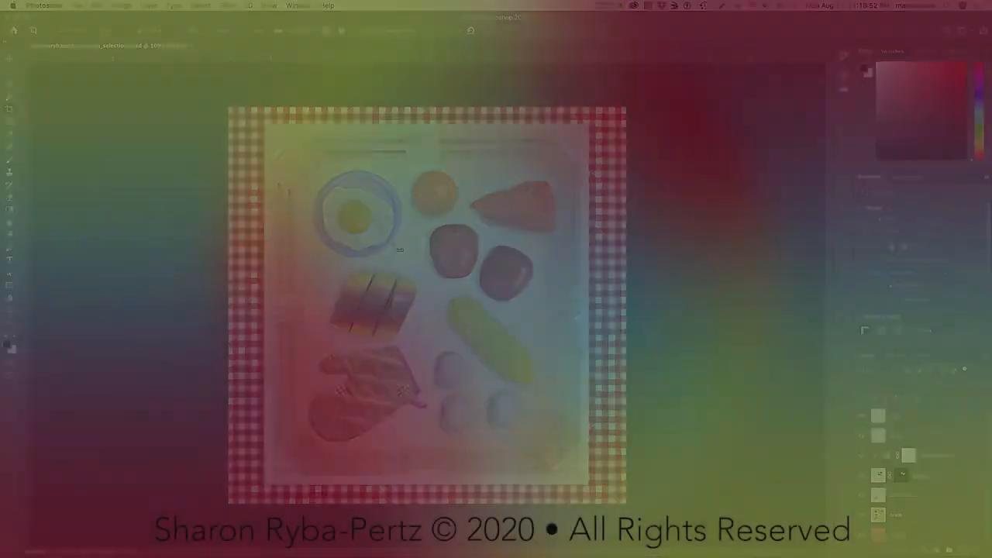